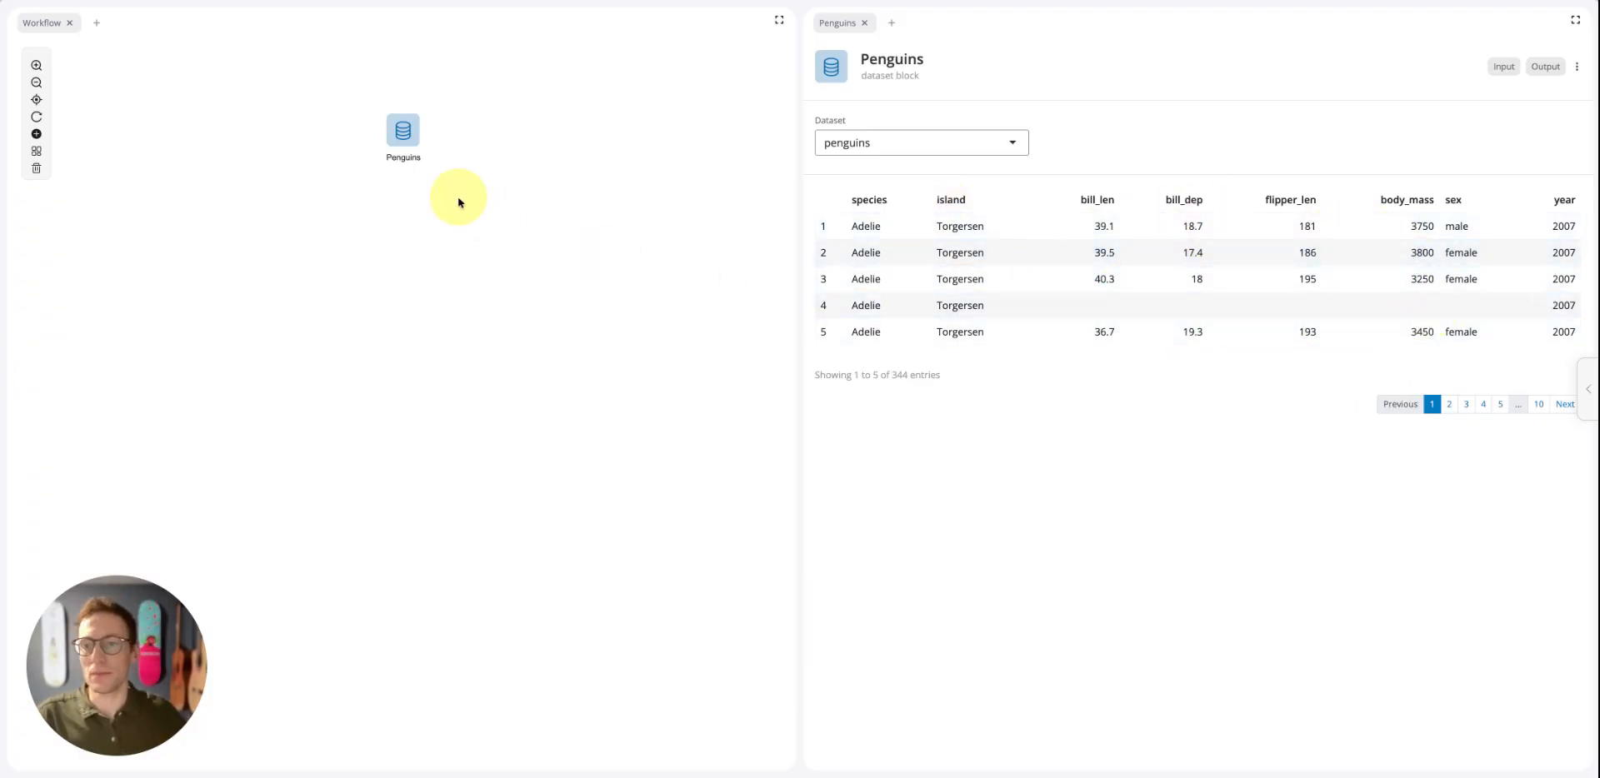
# Append a ggplot block to the Penguins dataset block, keeping the title Ggplot
pyautogui.rightClick(404, 134)
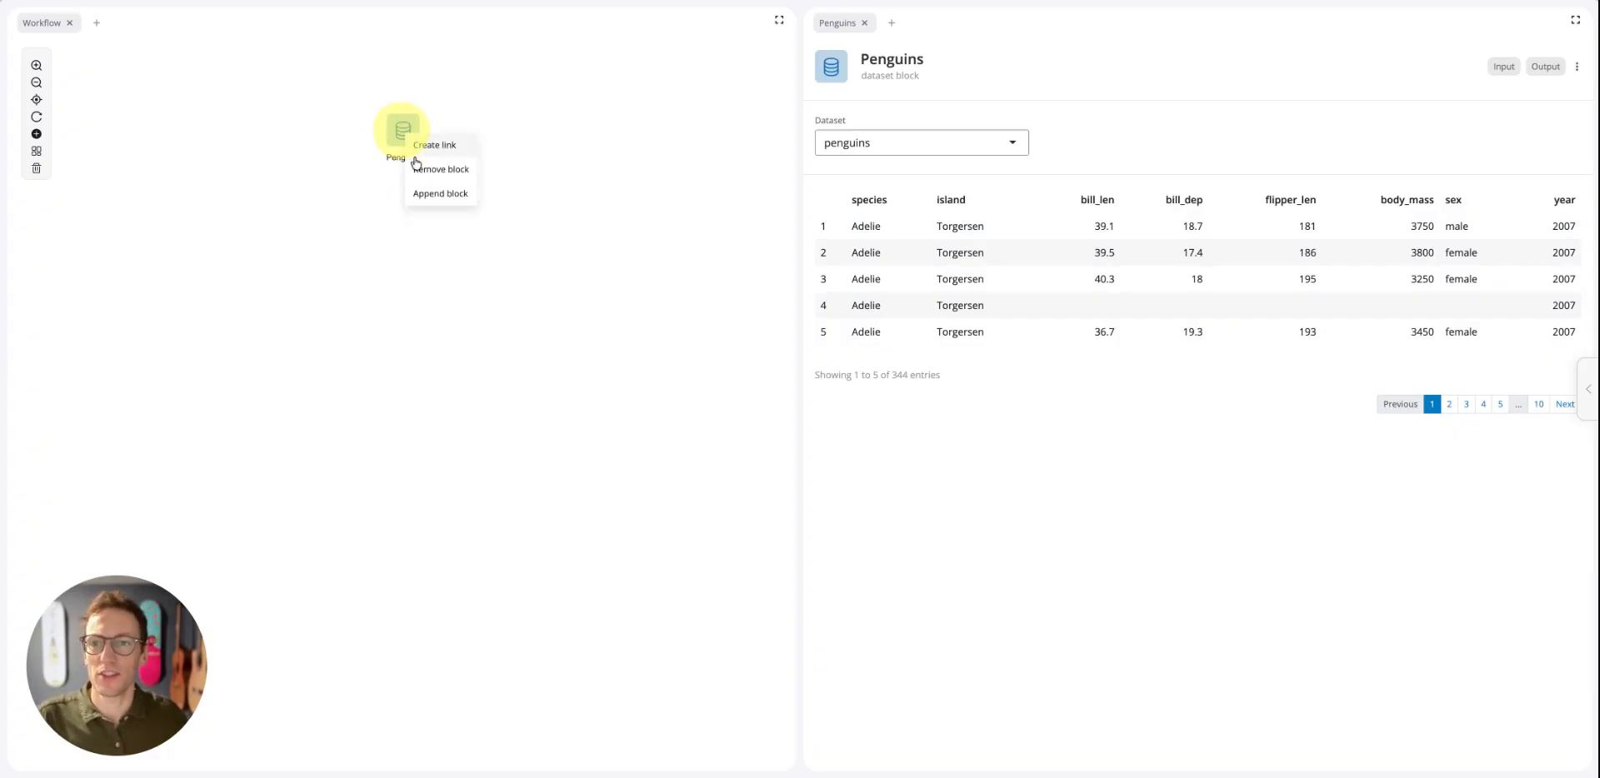
pyautogui.click(441, 195)
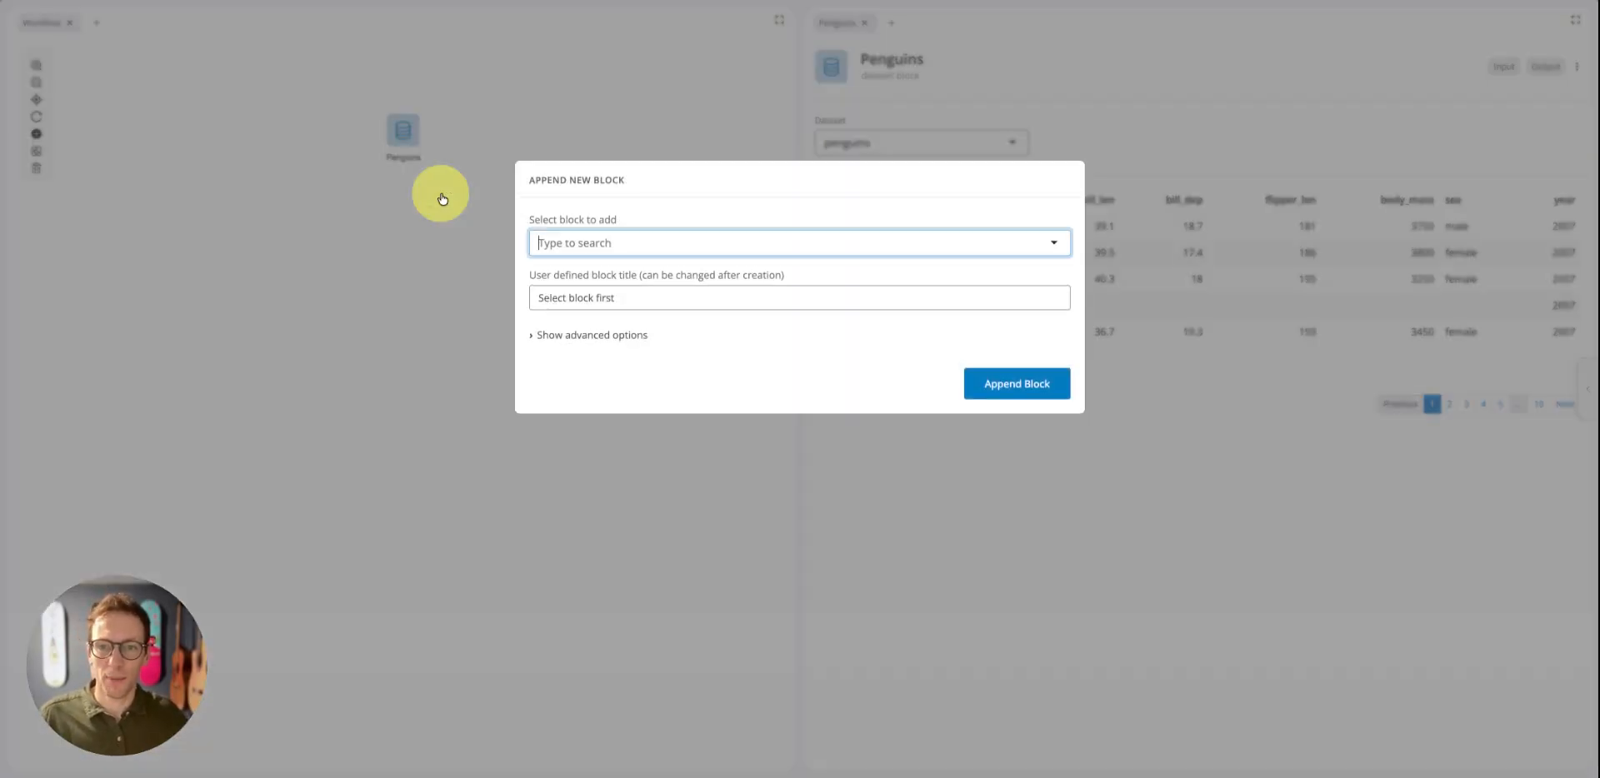
pyautogui.write('ggplot')
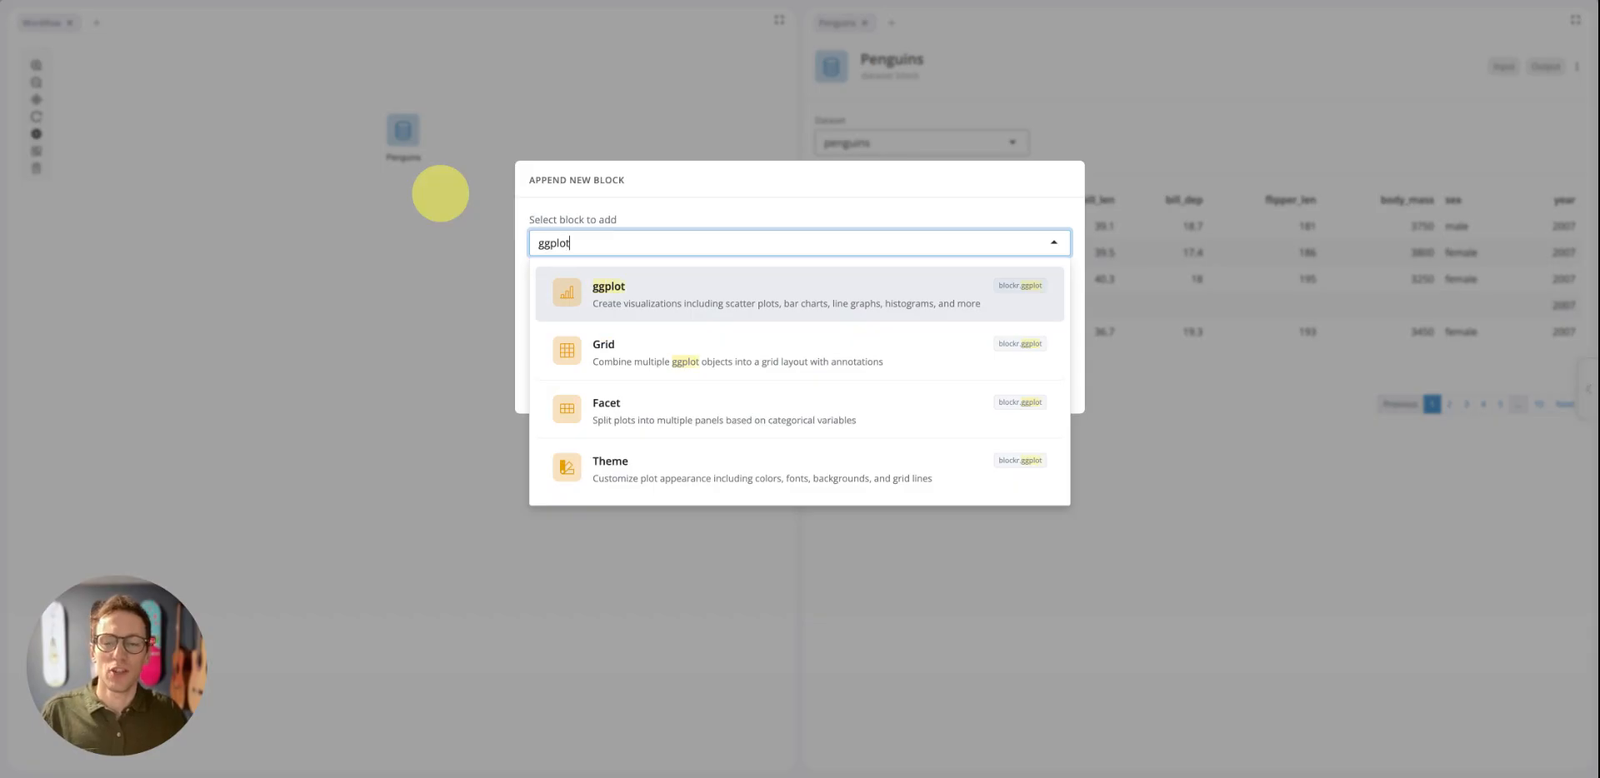
pyautogui.click(608, 300)
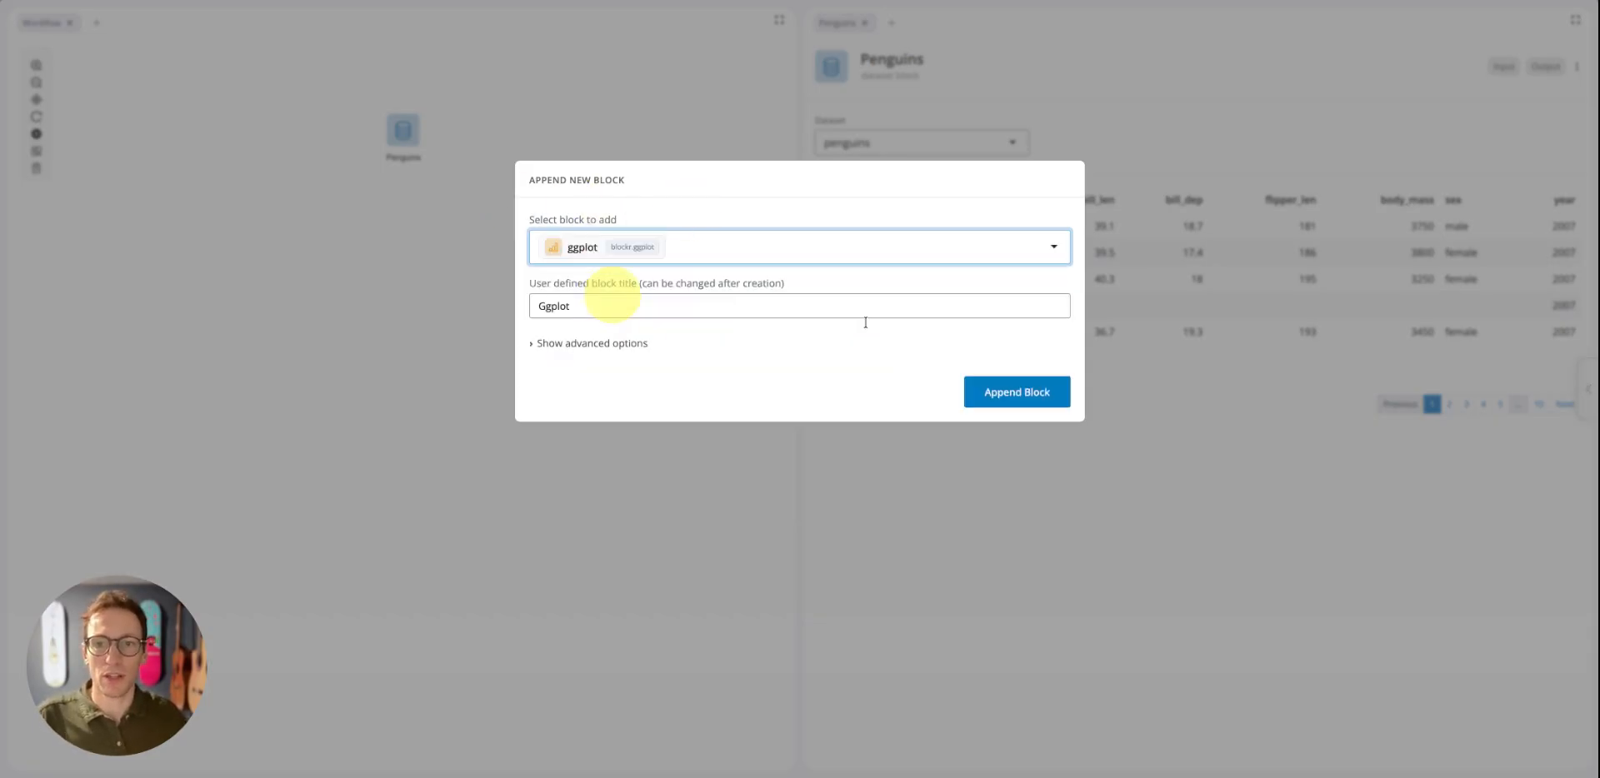
pyautogui.click(1026, 393)
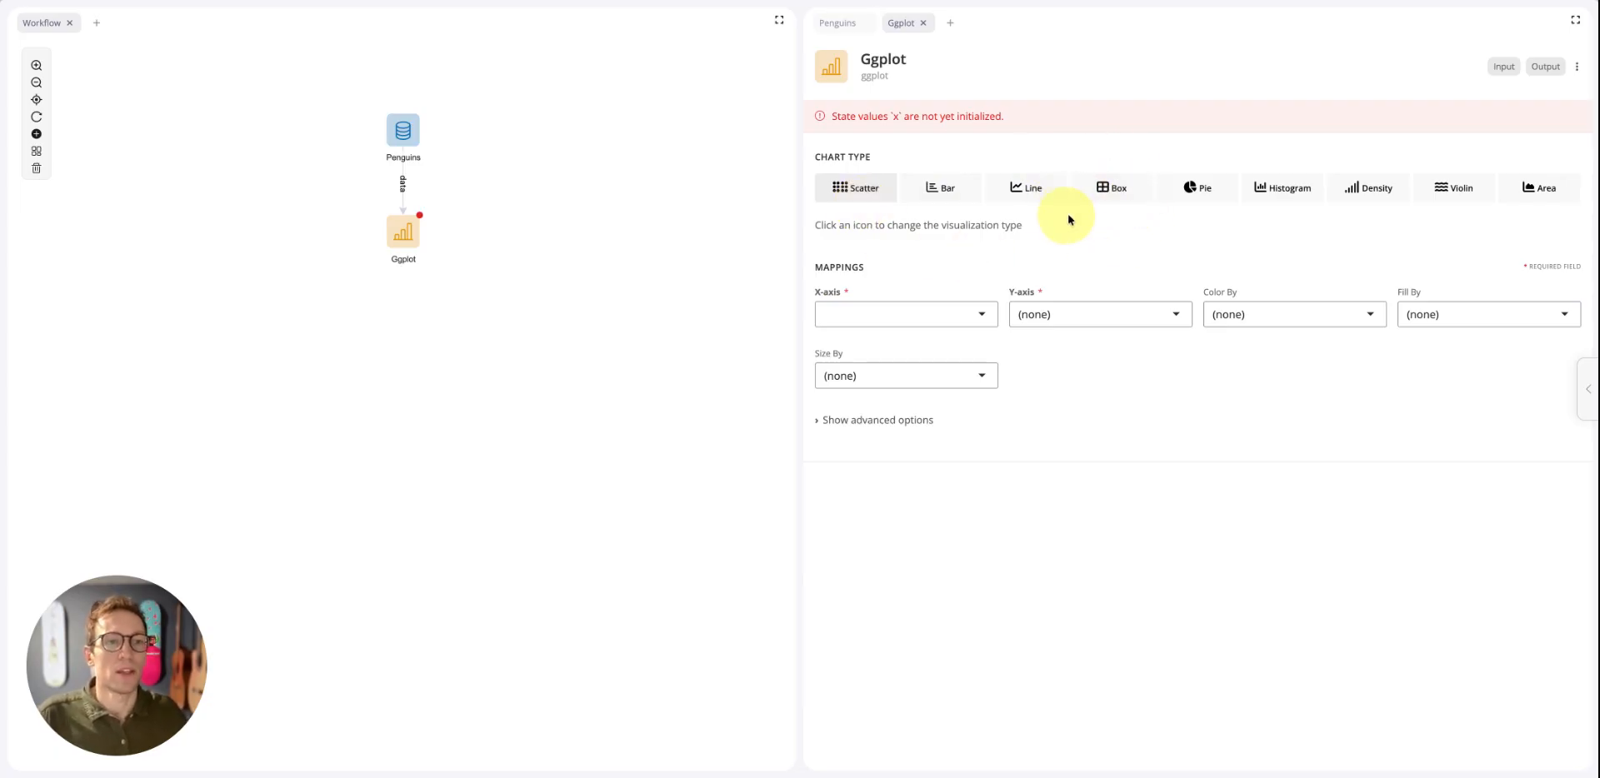
# Set the chart type to Density, with bill_len on the X-axis and the fill mapped to species
pyautogui.click(1368, 196)
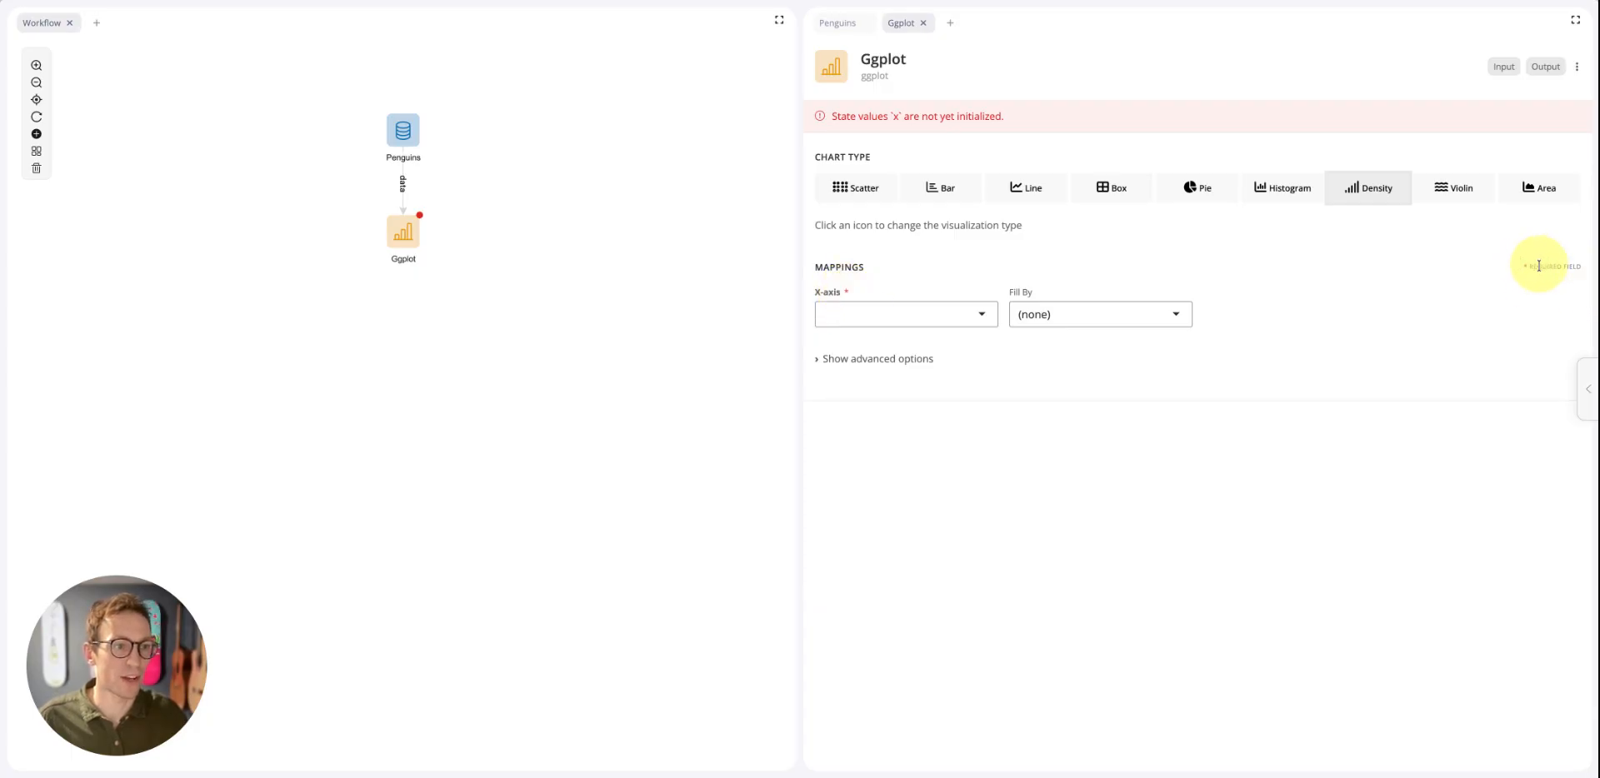
pyautogui.click(945, 319)
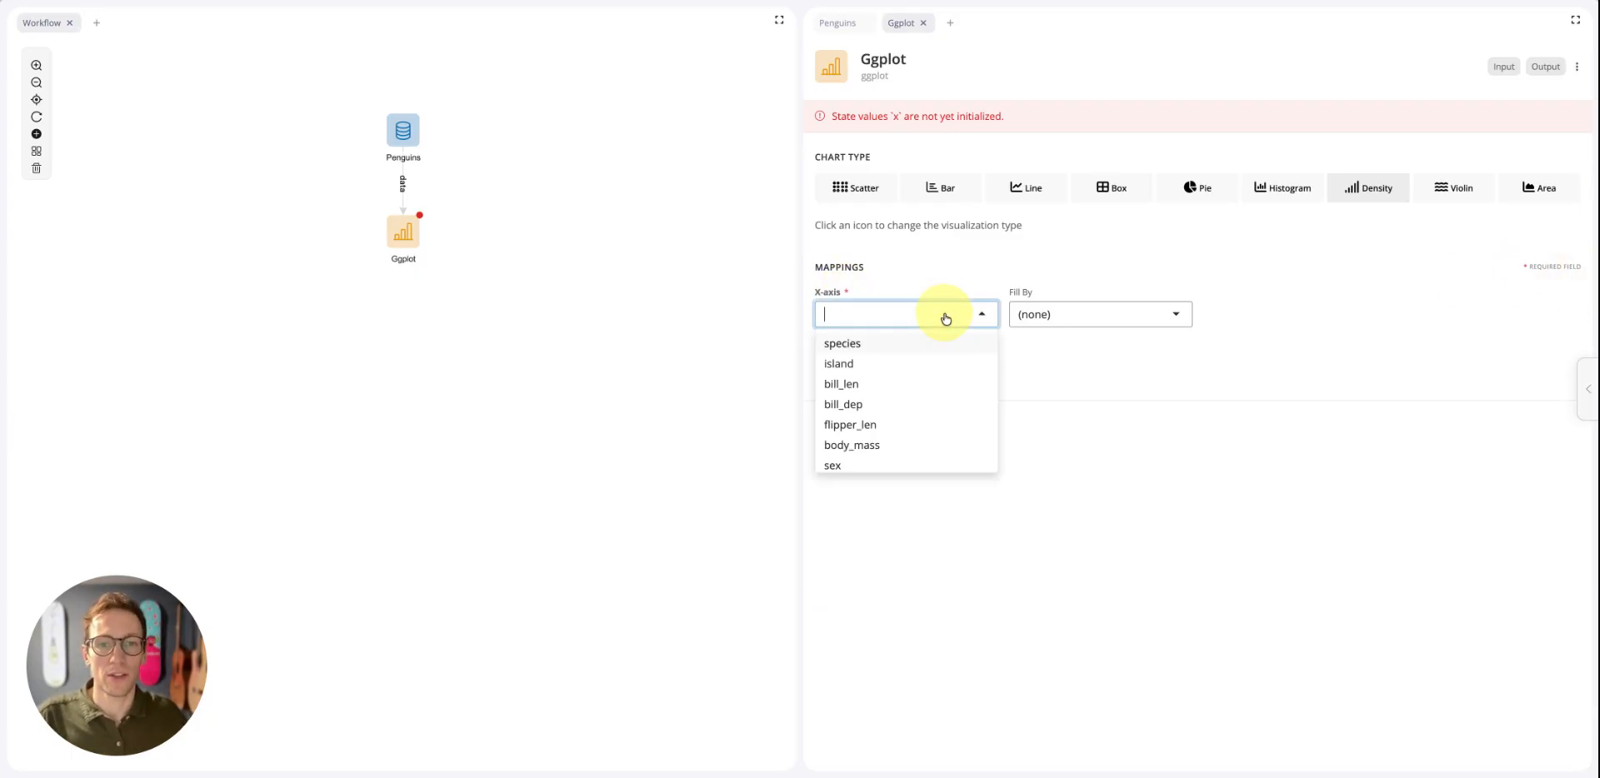
pyautogui.click(847, 392)
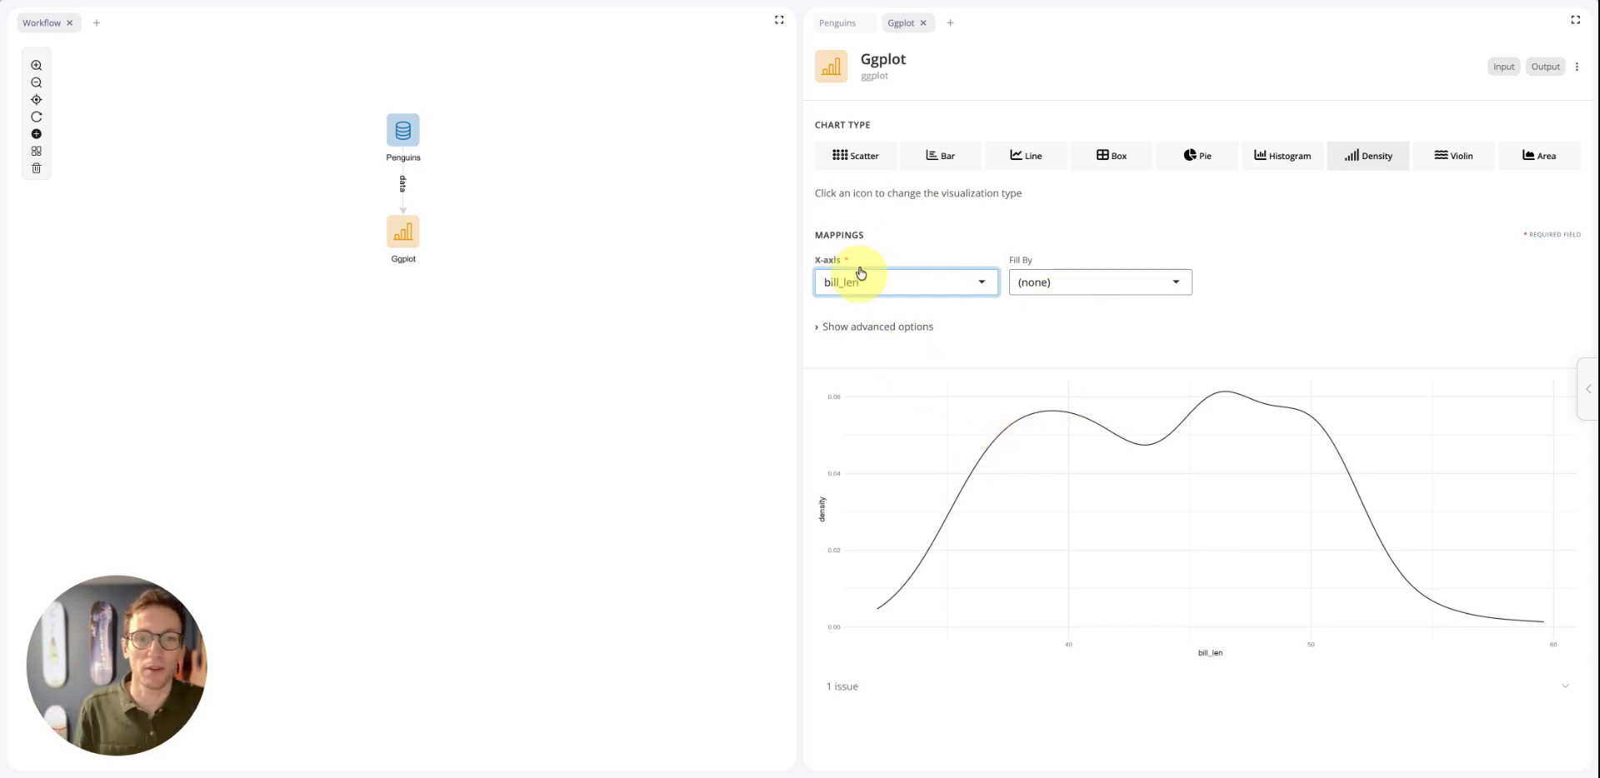
pyautogui.click(1042, 279)
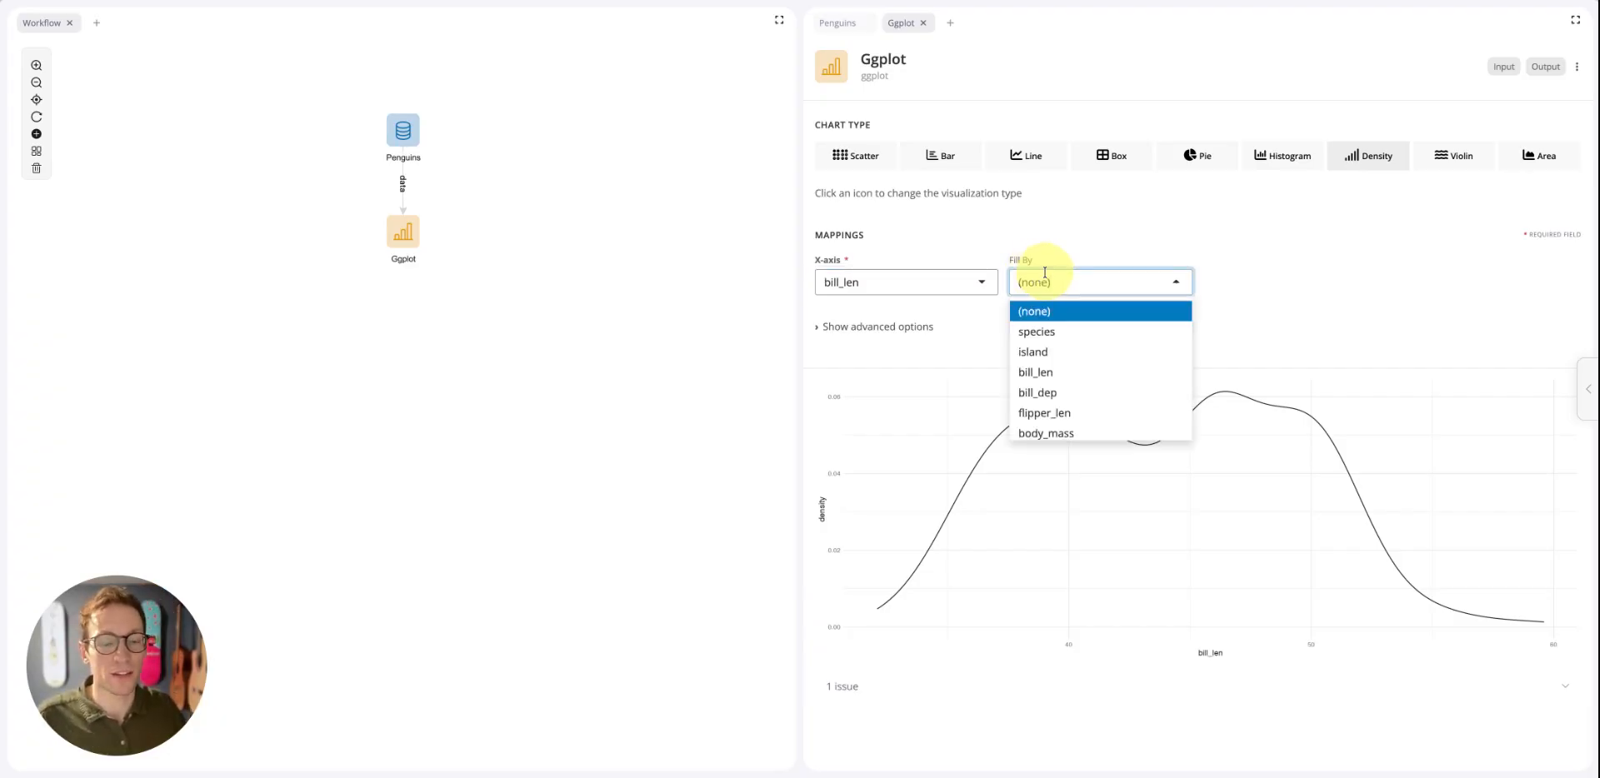
pyautogui.click(1049, 340)
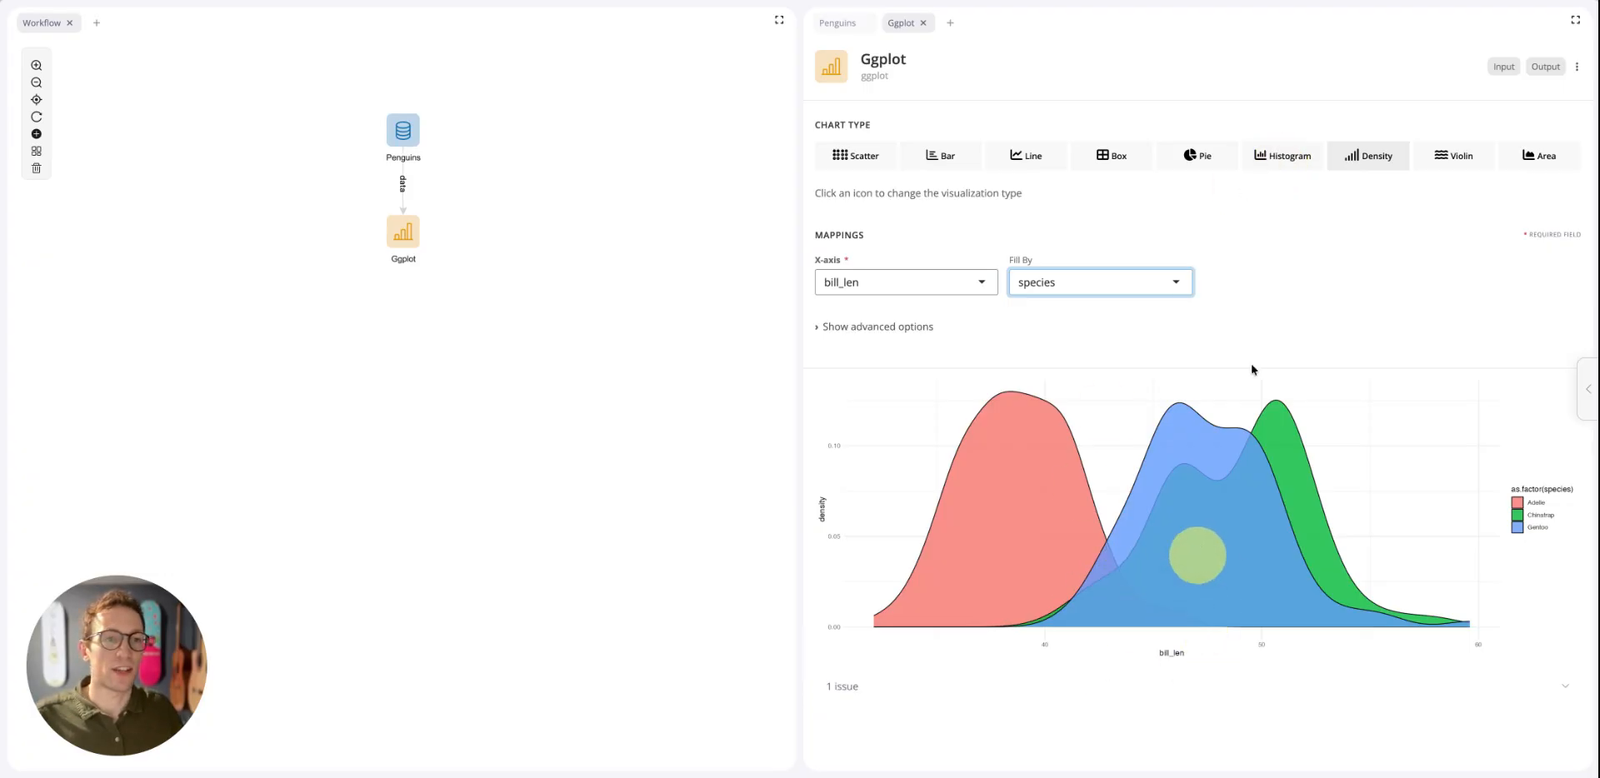
# Switch the chart to a Histogram and set the fill mapping to (none)
pyautogui.click(1280, 156)
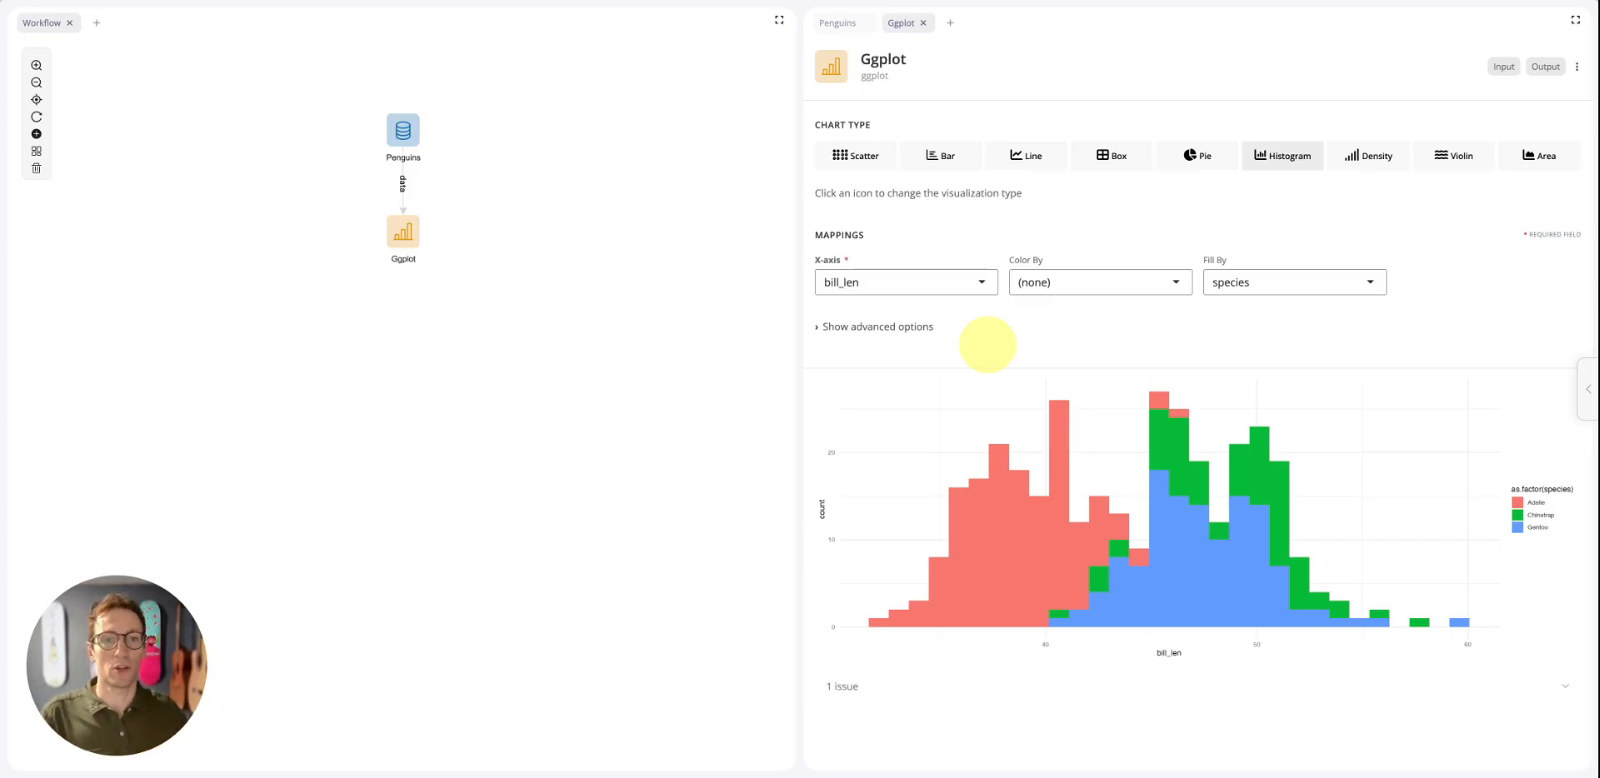
pyautogui.click(1291, 284)
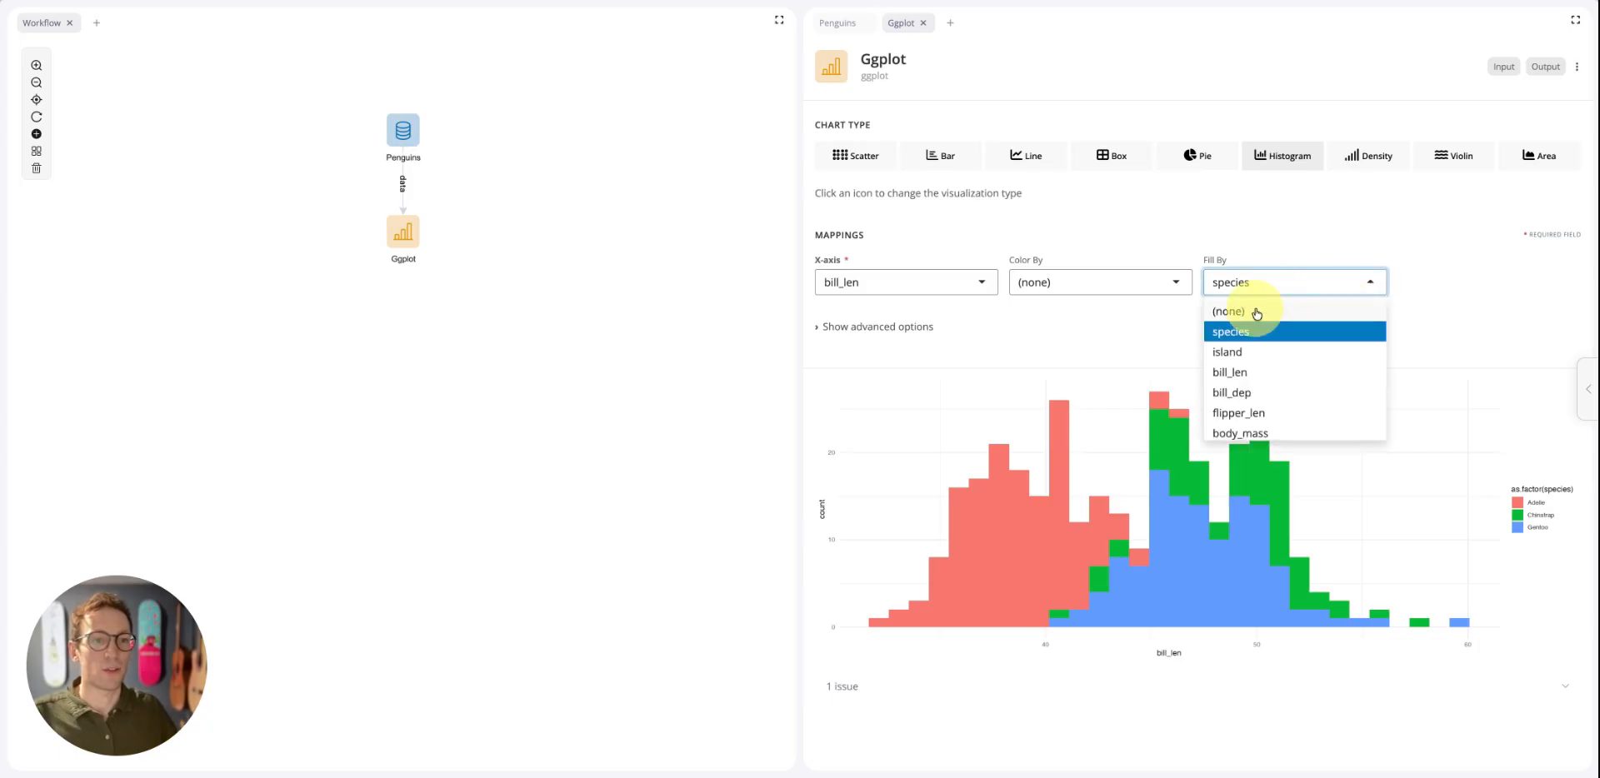
pyautogui.click(1254, 313)
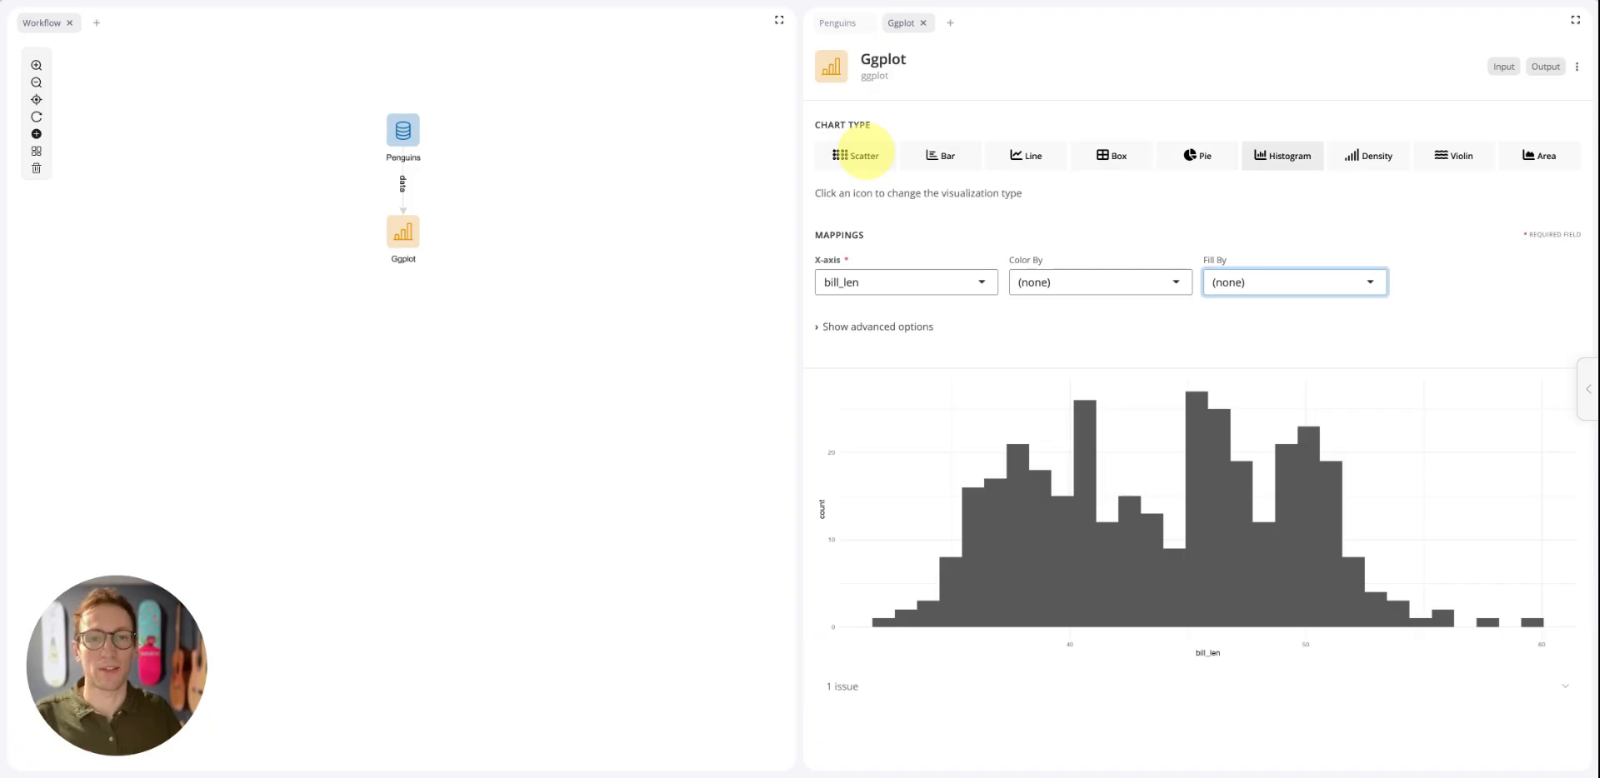
# Switch to a Scatter chart with bill_dep on the Y-axis and the points colored by species
pyautogui.click(866, 151)
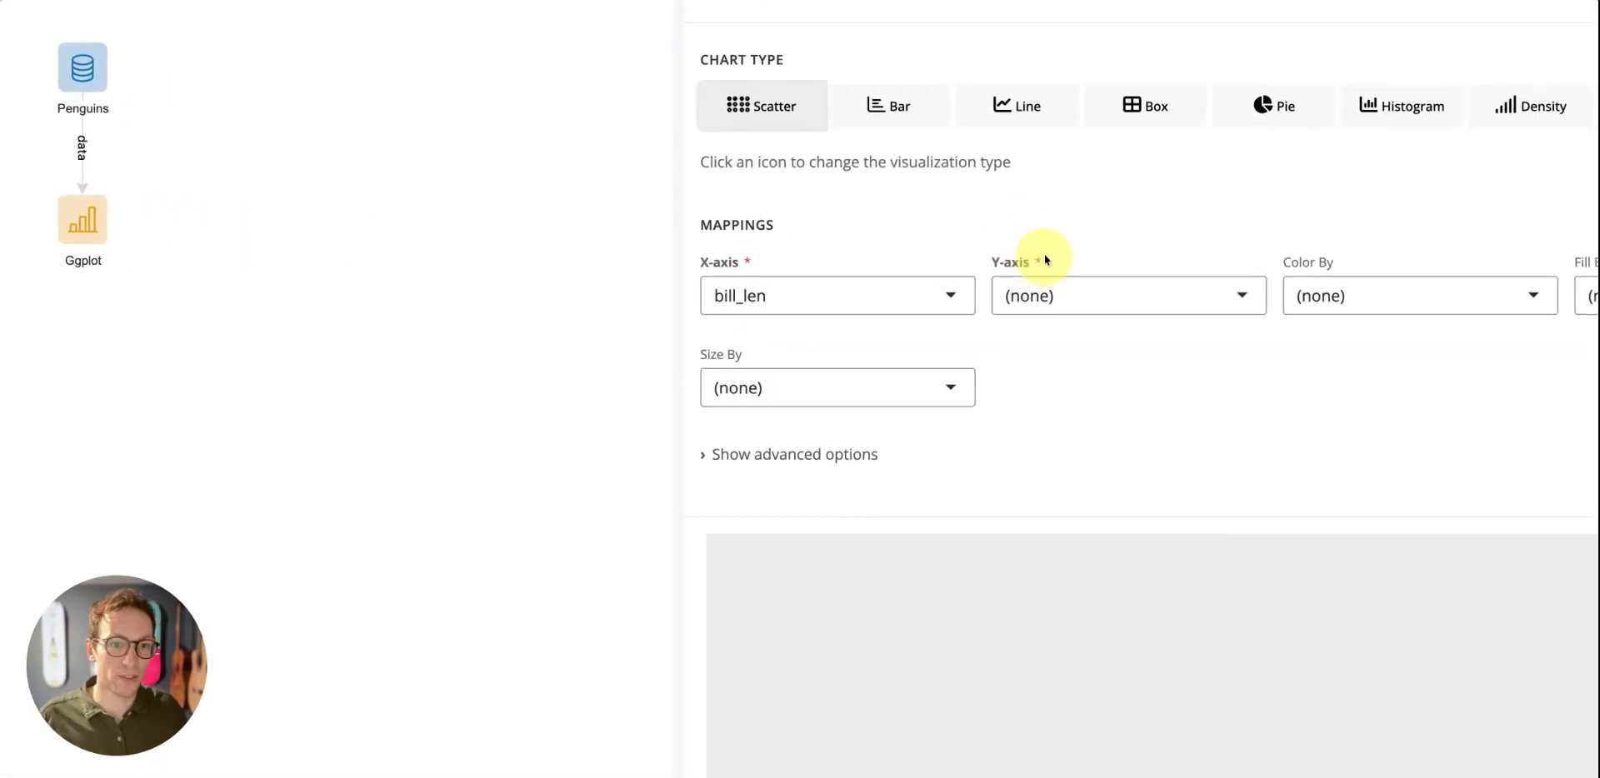
pyautogui.click(1104, 300)
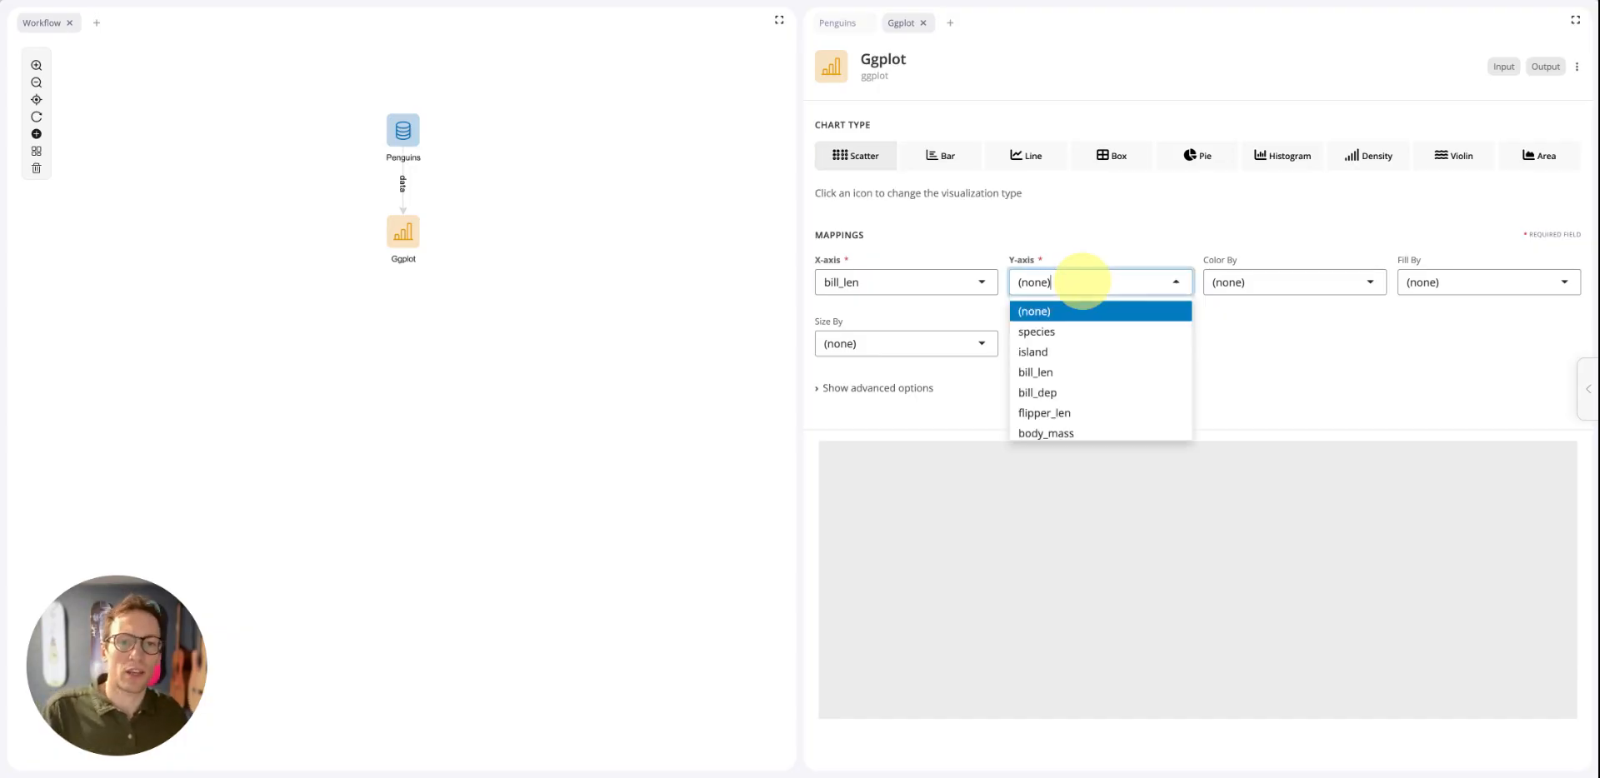
pyautogui.click(1039, 394)
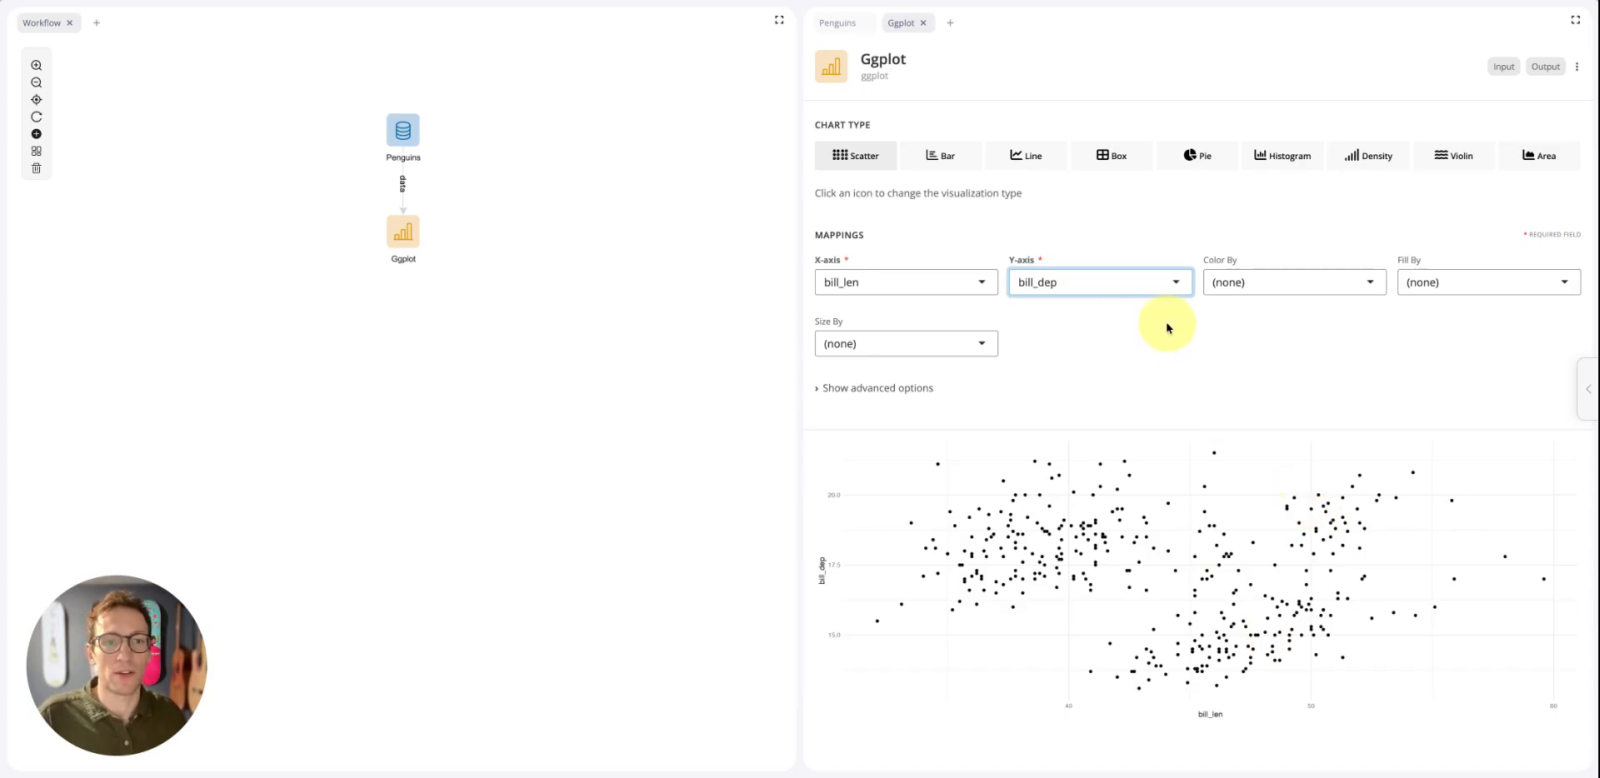
pyautogui.click(1288, 283)
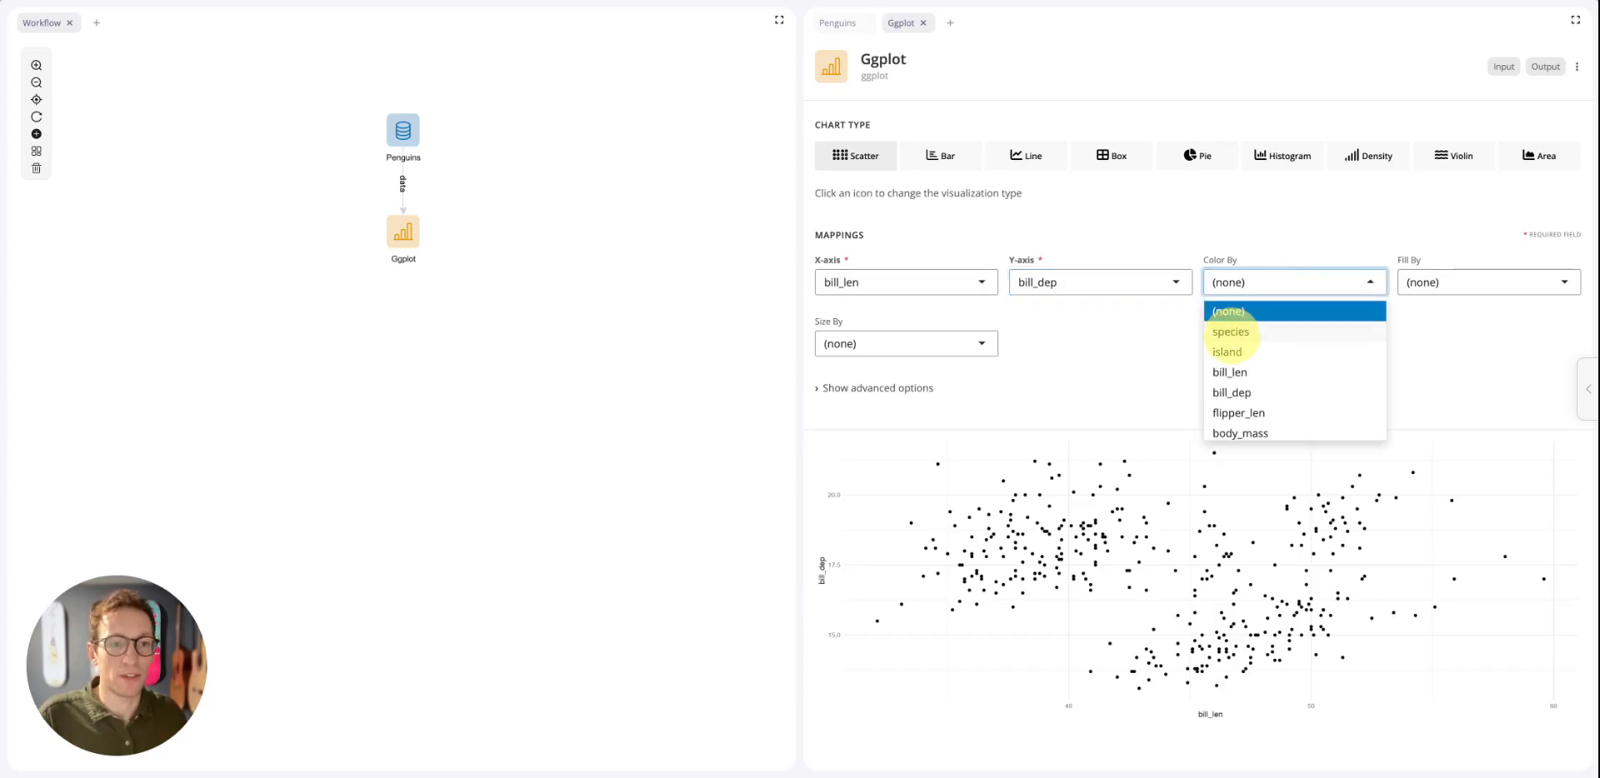
pyautogui.click(1231, 331)
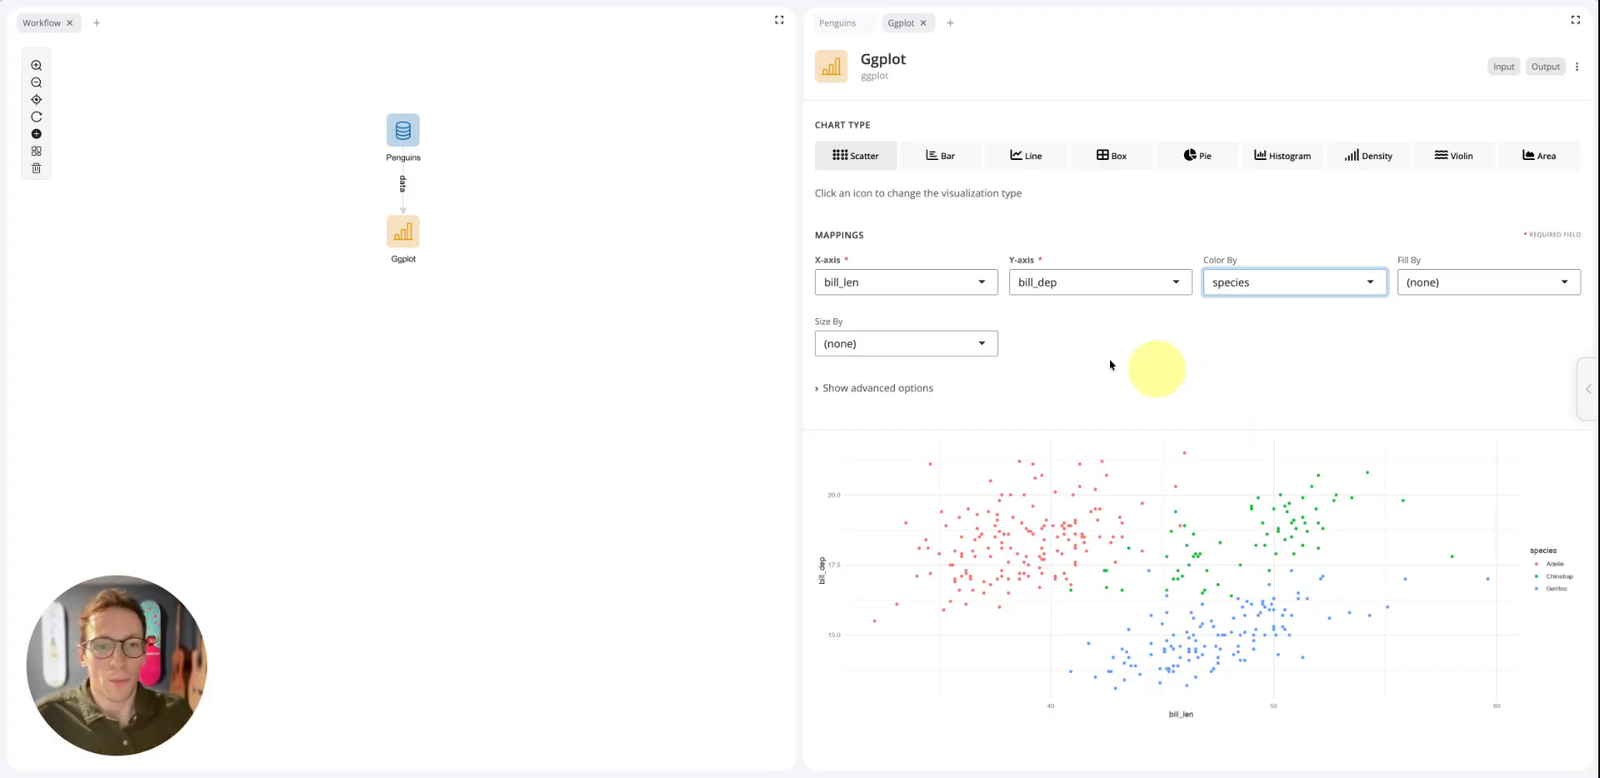
# Map the scatter points' size to body_mass
pyautogui.click(945, 339)
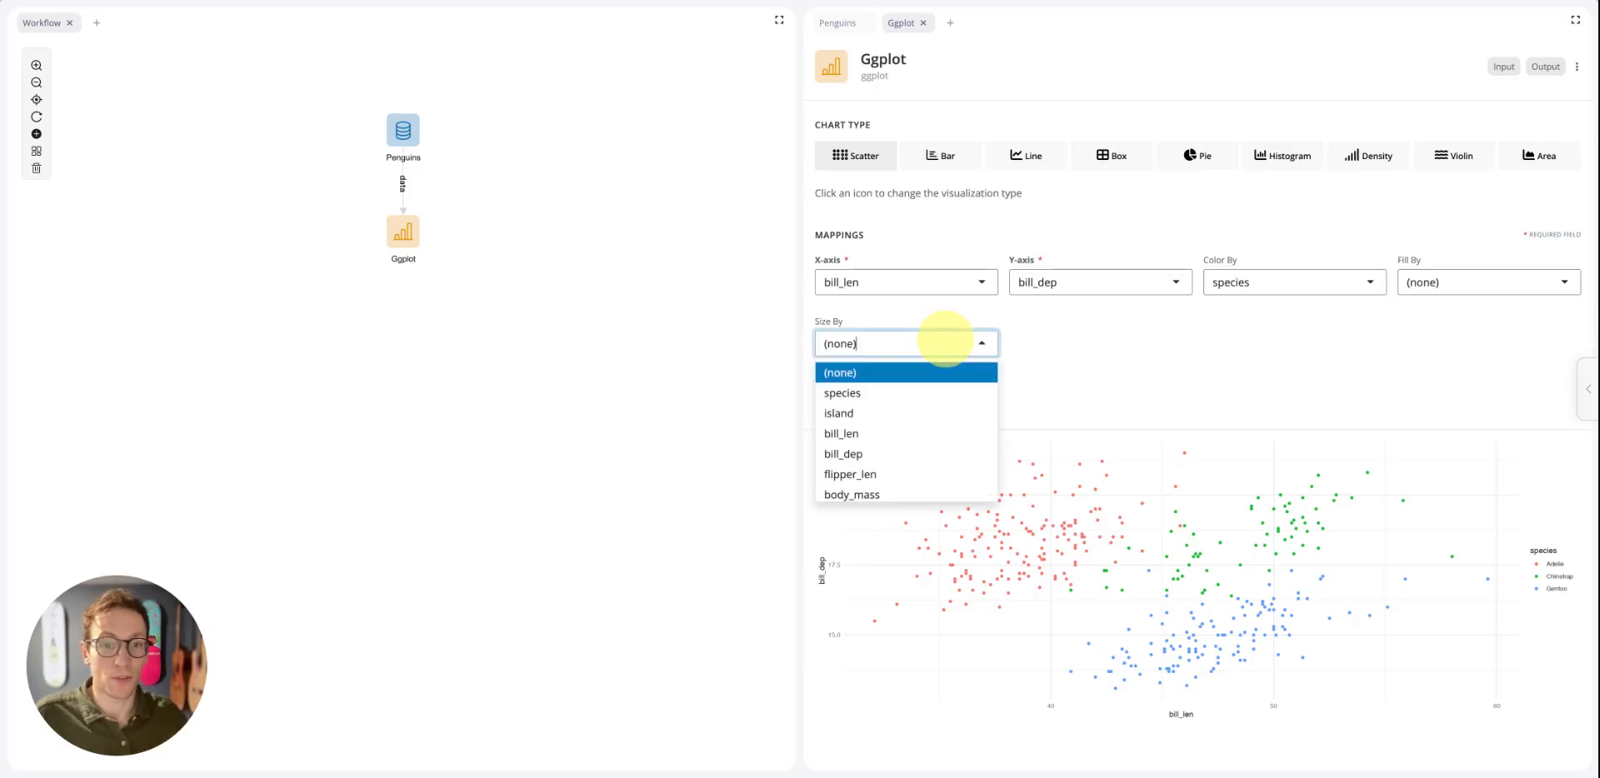
pyautogui.scroll(-1, 918, 433)
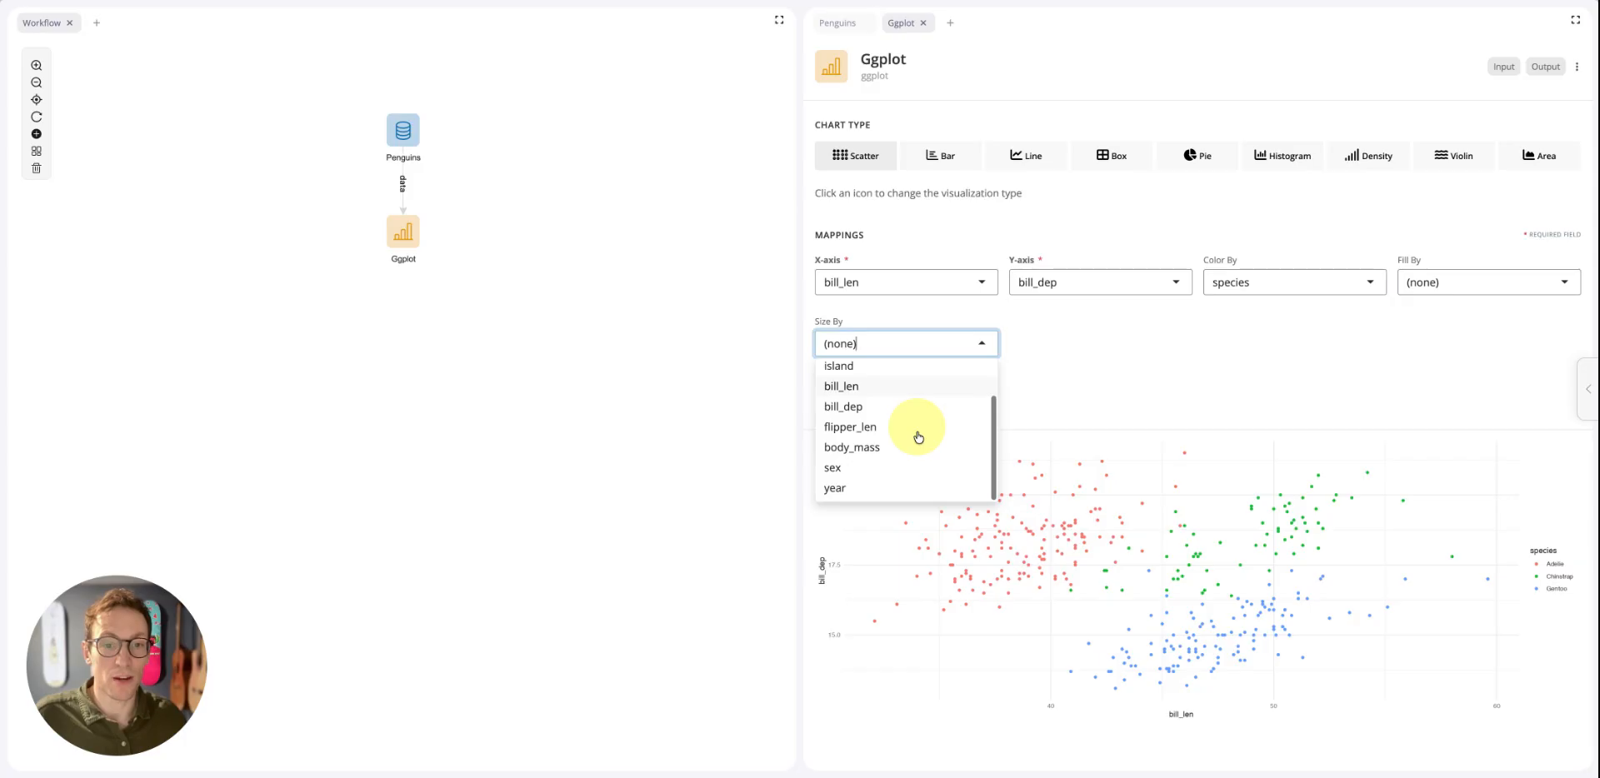
pyautogui.click(872, 455)
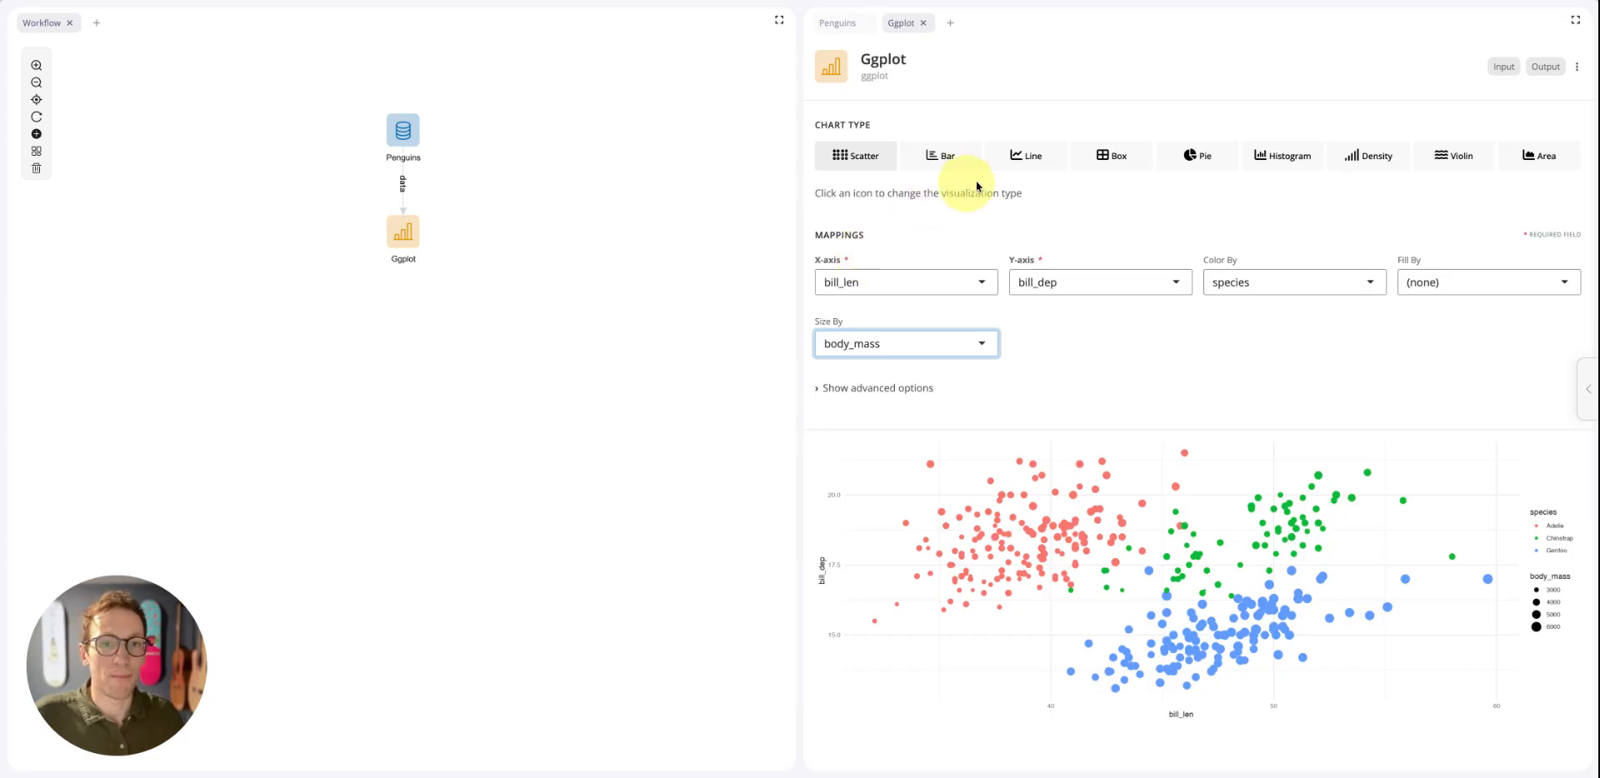
# Reveal the plot's advanced mapping options and reset the size mapping to (none)
pyautogui.click(852, 388)
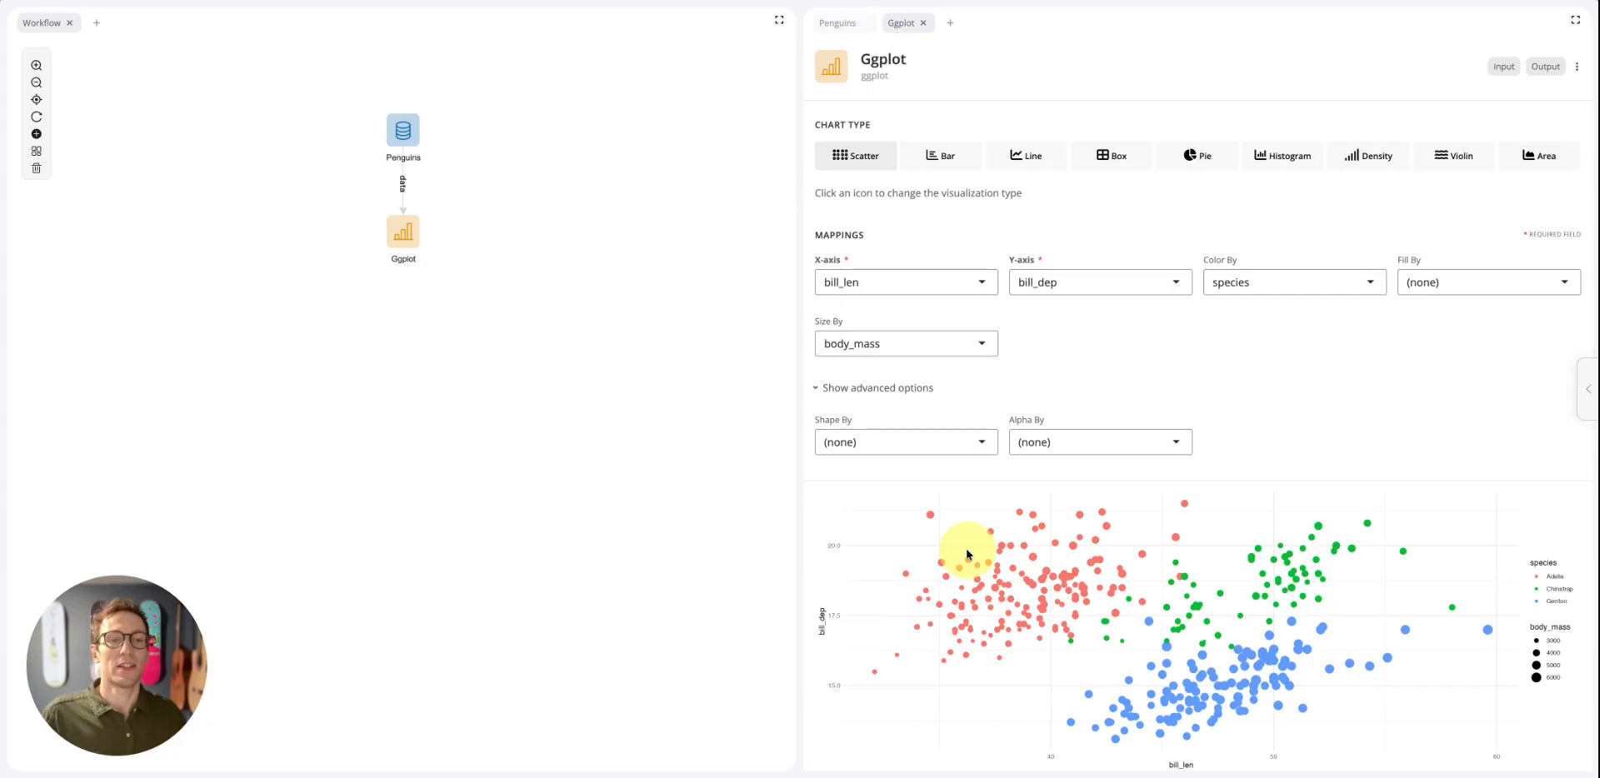
pyautogui.click(957, 345)
pyautogui.scroll(2, 896, 372)
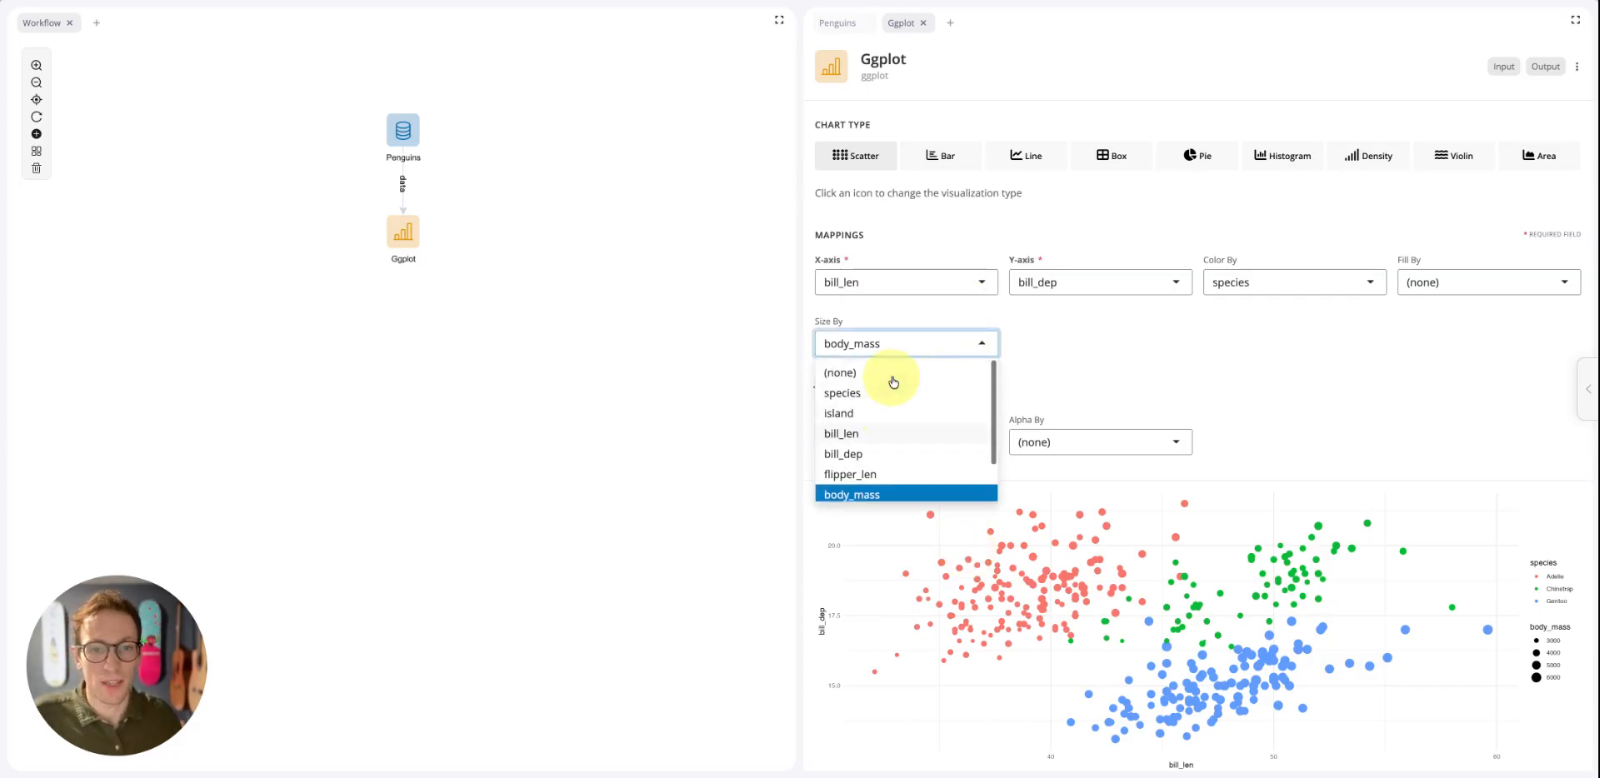
pyautogui.click(875, 376)
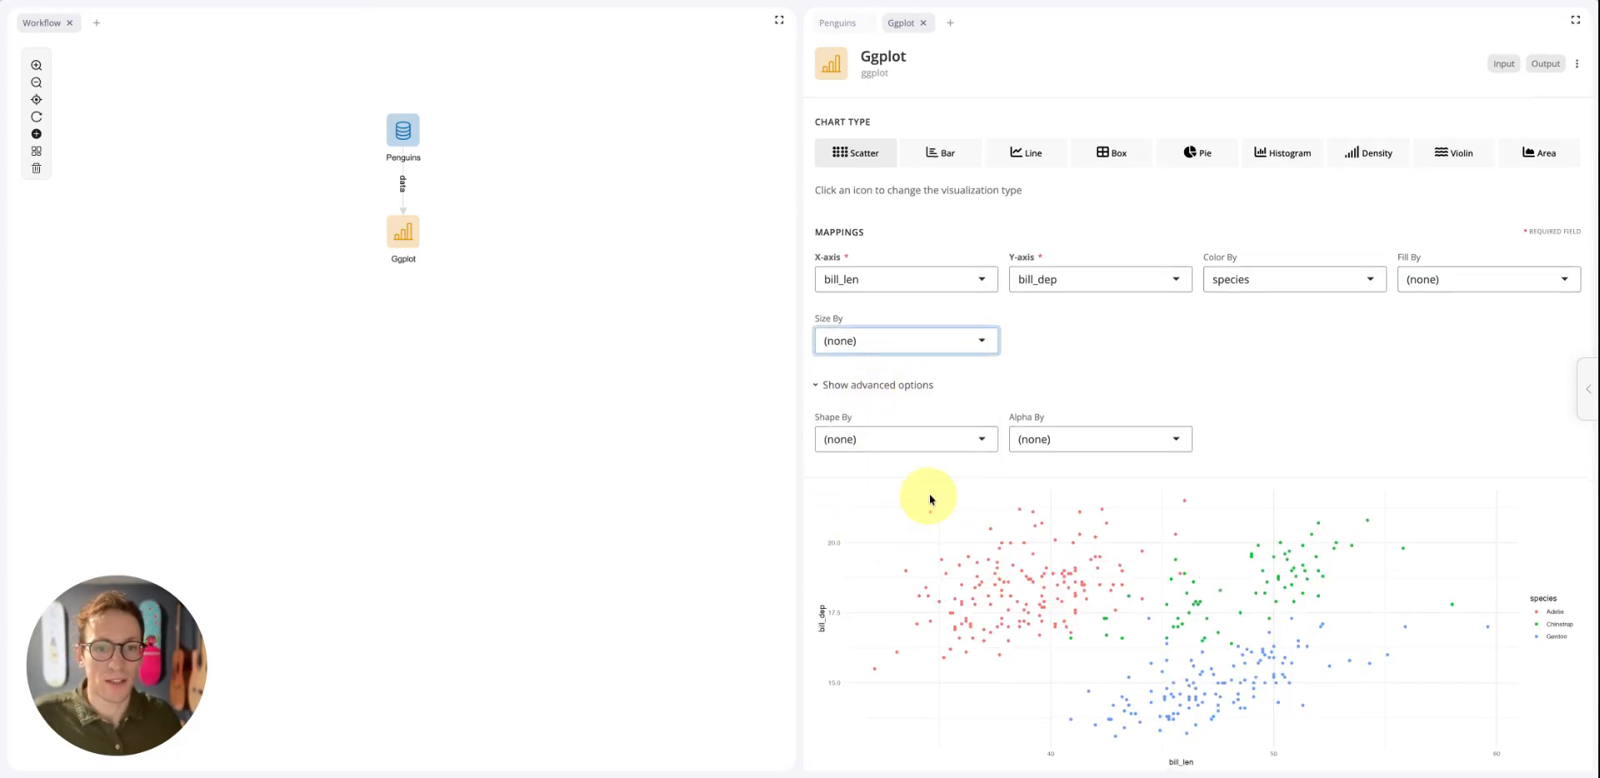
# Try mapping the point shape to sex, and reset the shape mapping to (none)
pyautogui.scroll(-1, 929, 494)
pyautogui.click(911, 425)
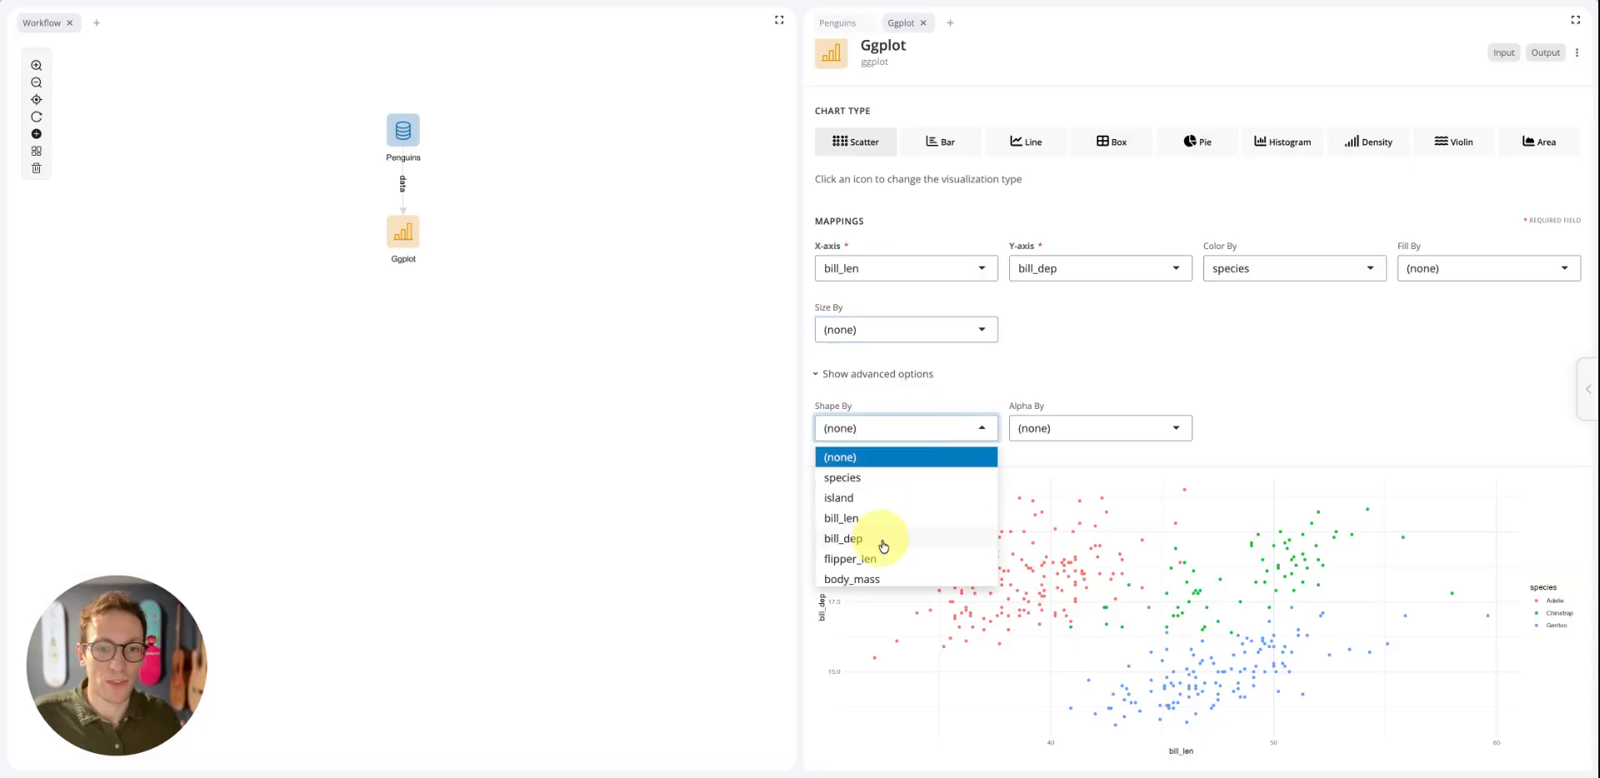
pyautogui.scroll(-1, 882, 537)
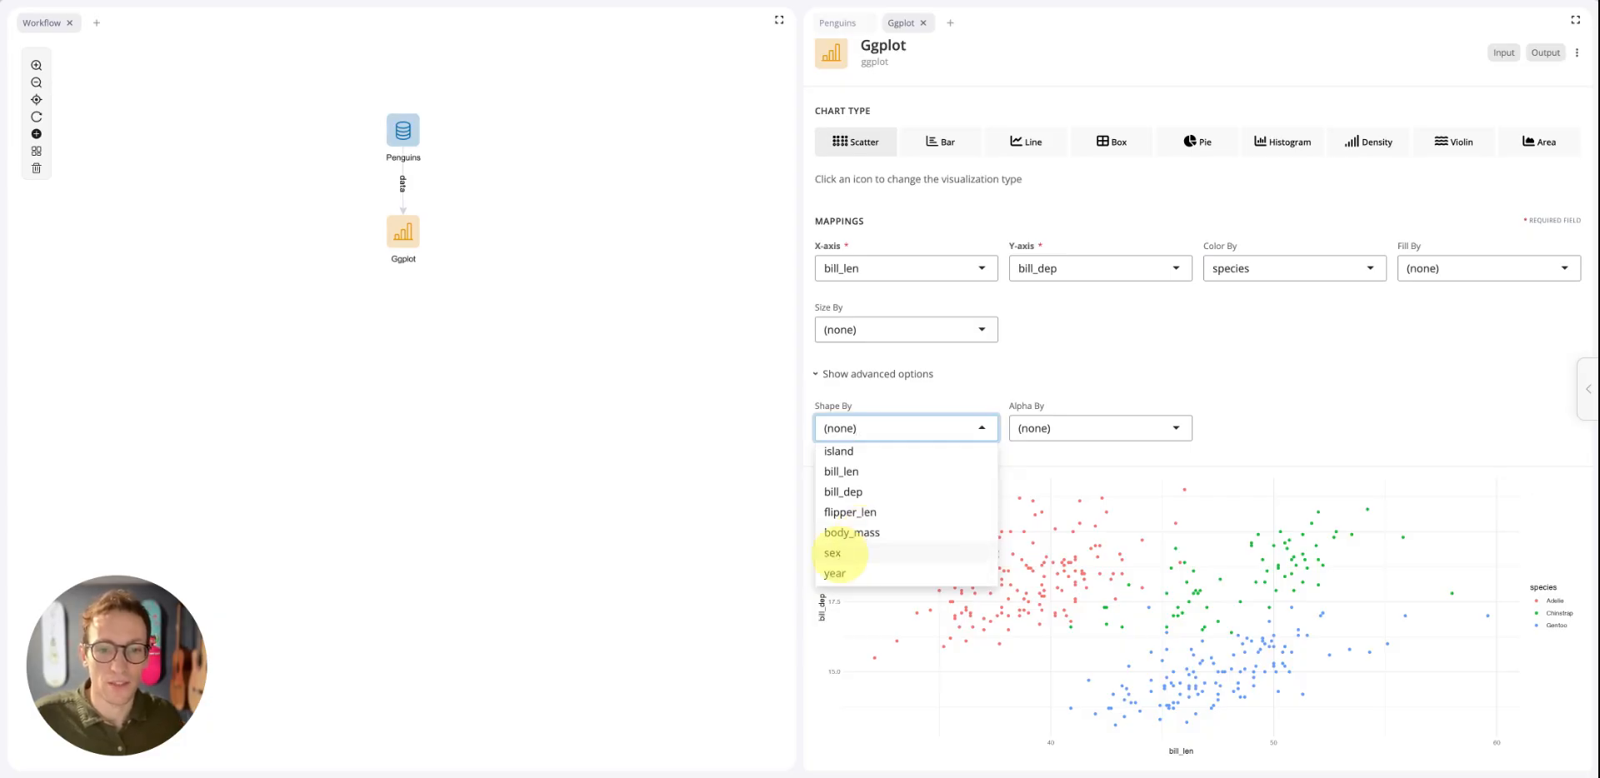
pyautogui.click(837, 554)
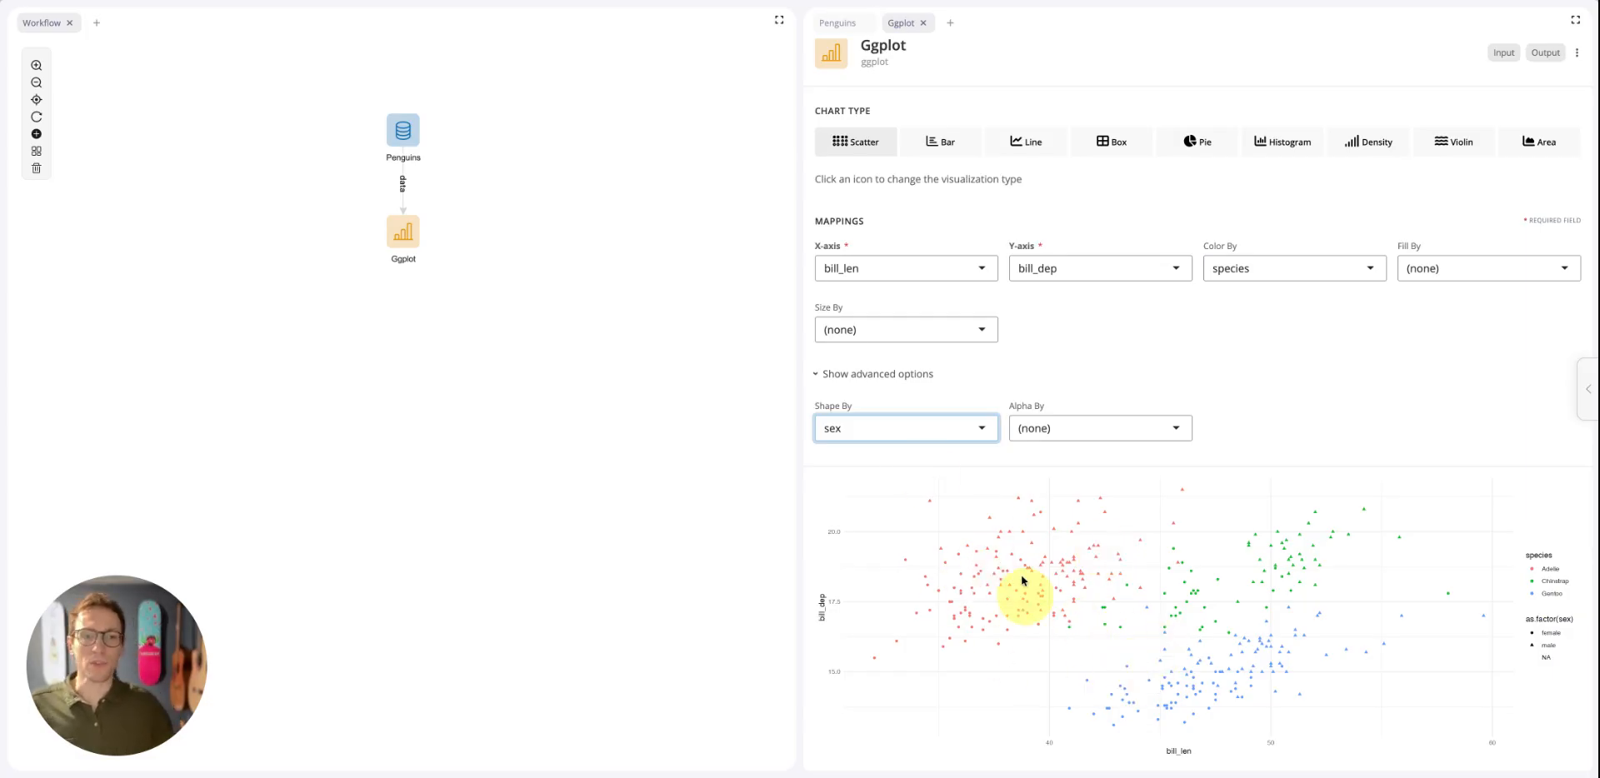
pyautogui.click(981, 428)
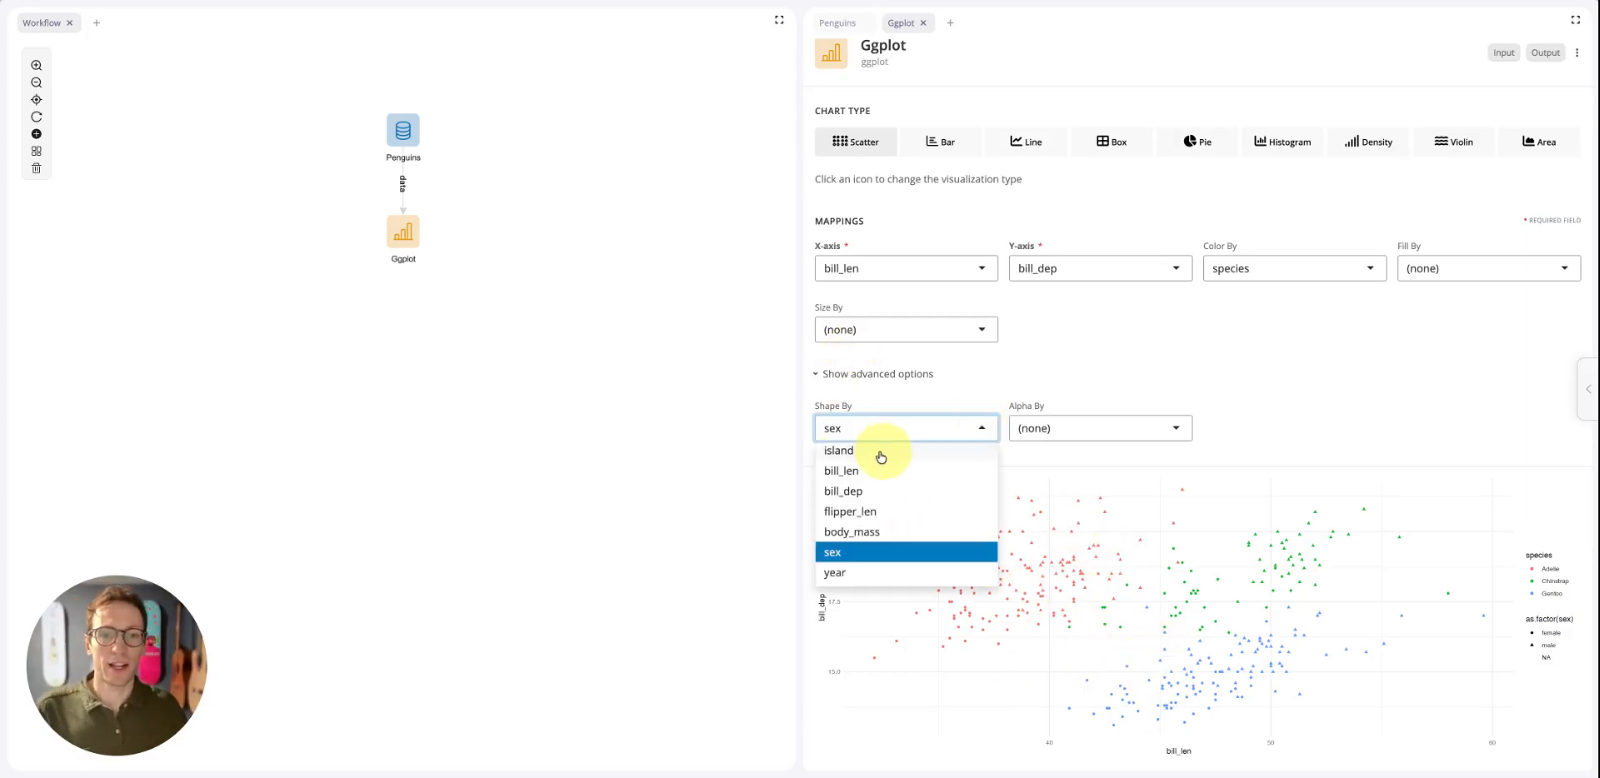
pyautogui.scroll(2, 873, 454)
pyautogui.click(869, 456)
# Try mapping the points' alpha to body_mass, and reset the alpha mapping to (none)
pyautogui.click(1099, 427)
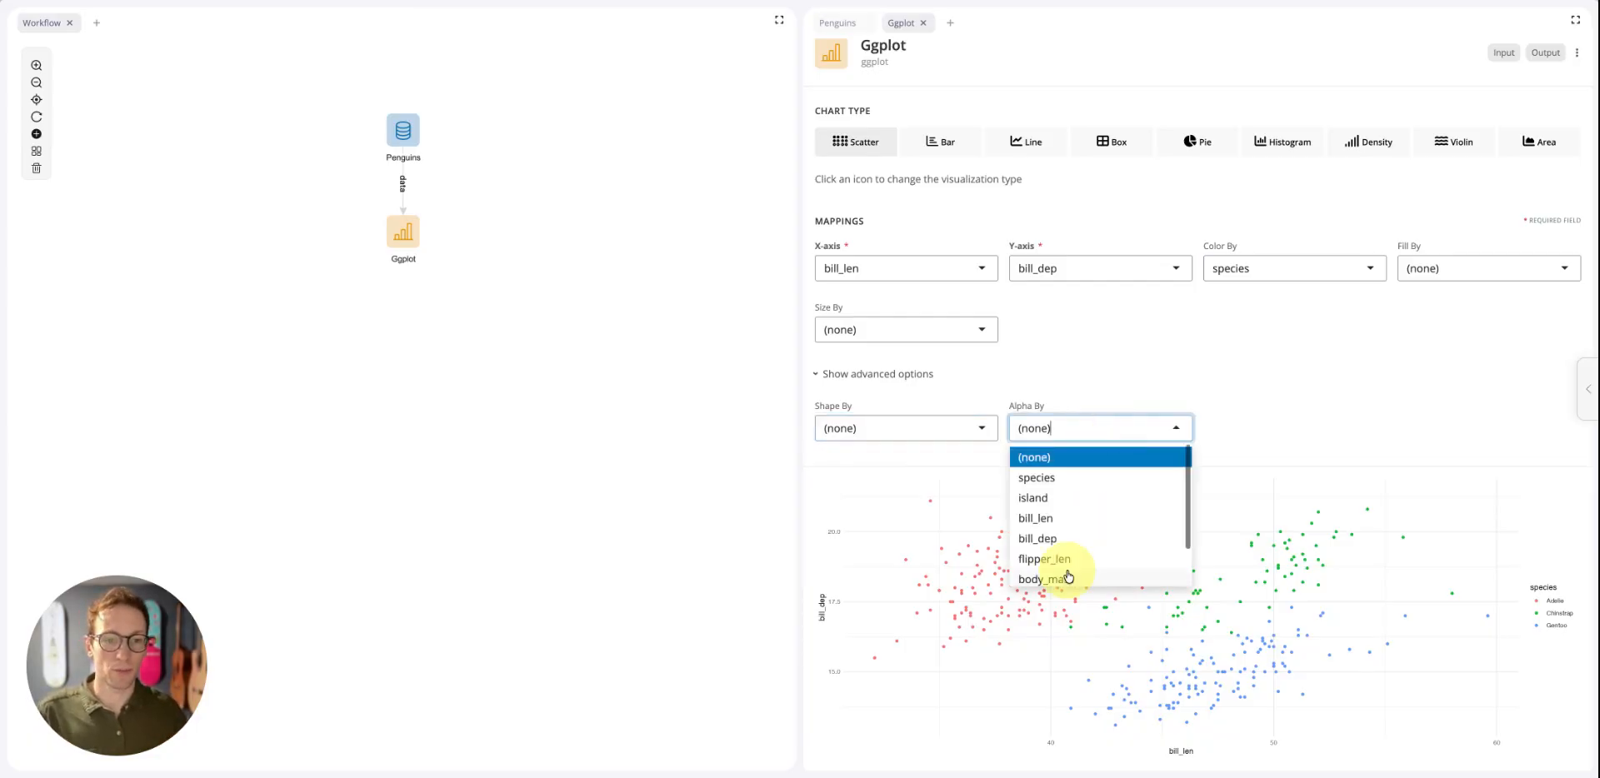
pyautogui.scroll(-2, 1065, 570)
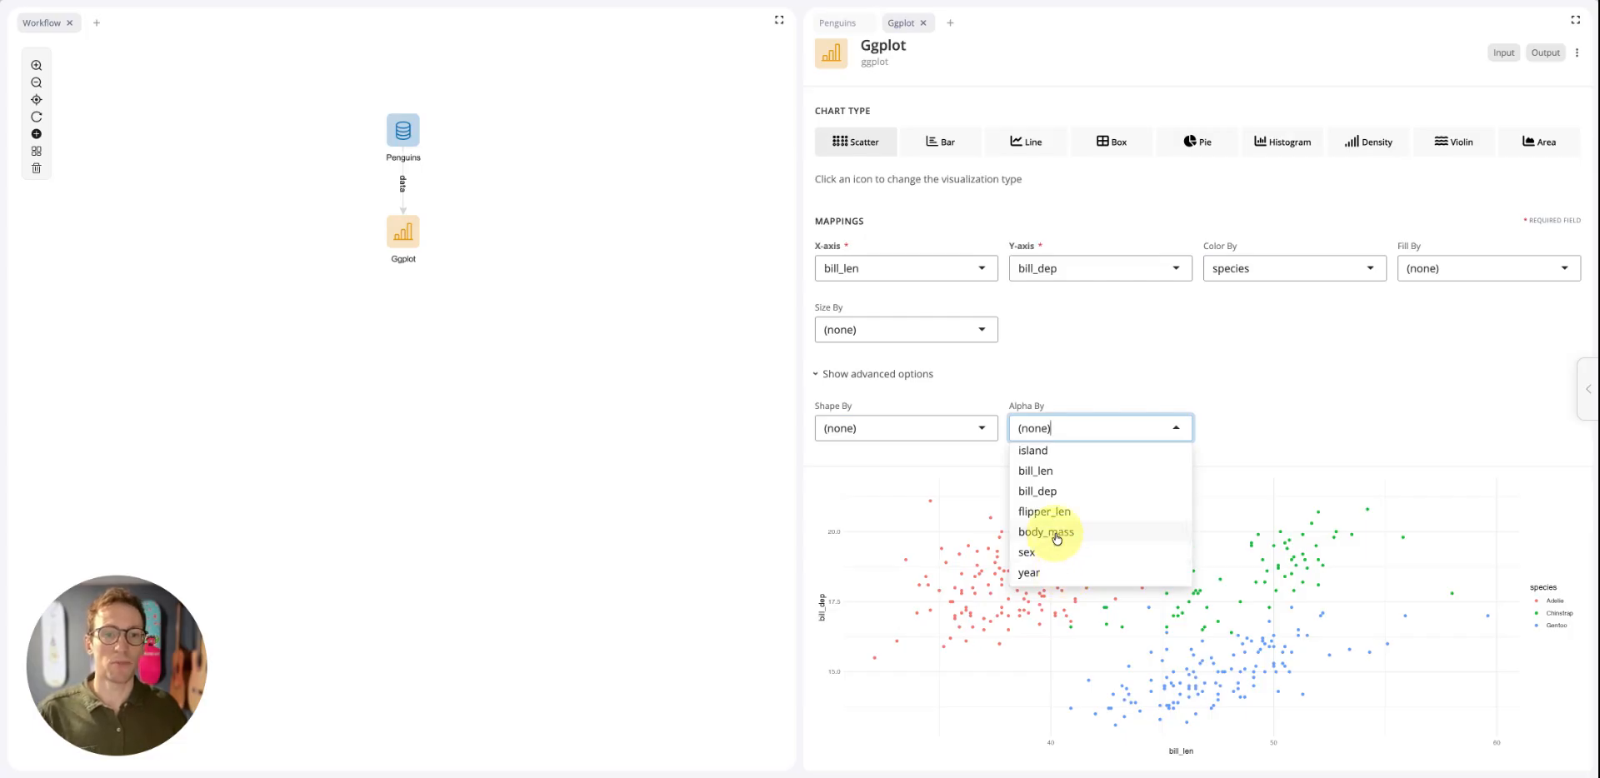
pyautogui.click(1057, 539)
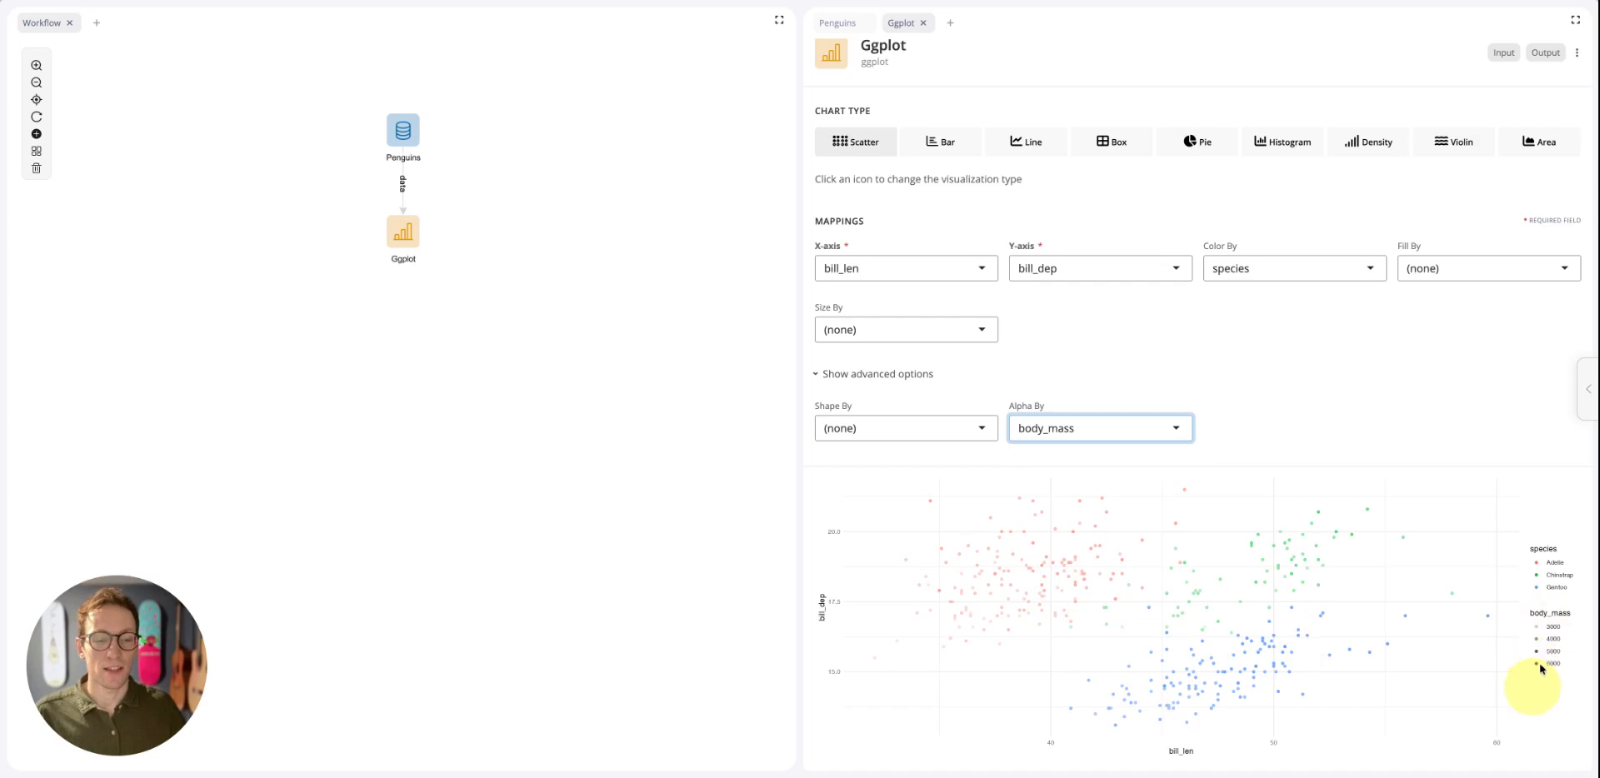
pyautogui.click(1105, 432)
pyautogui.click(1055, 454)
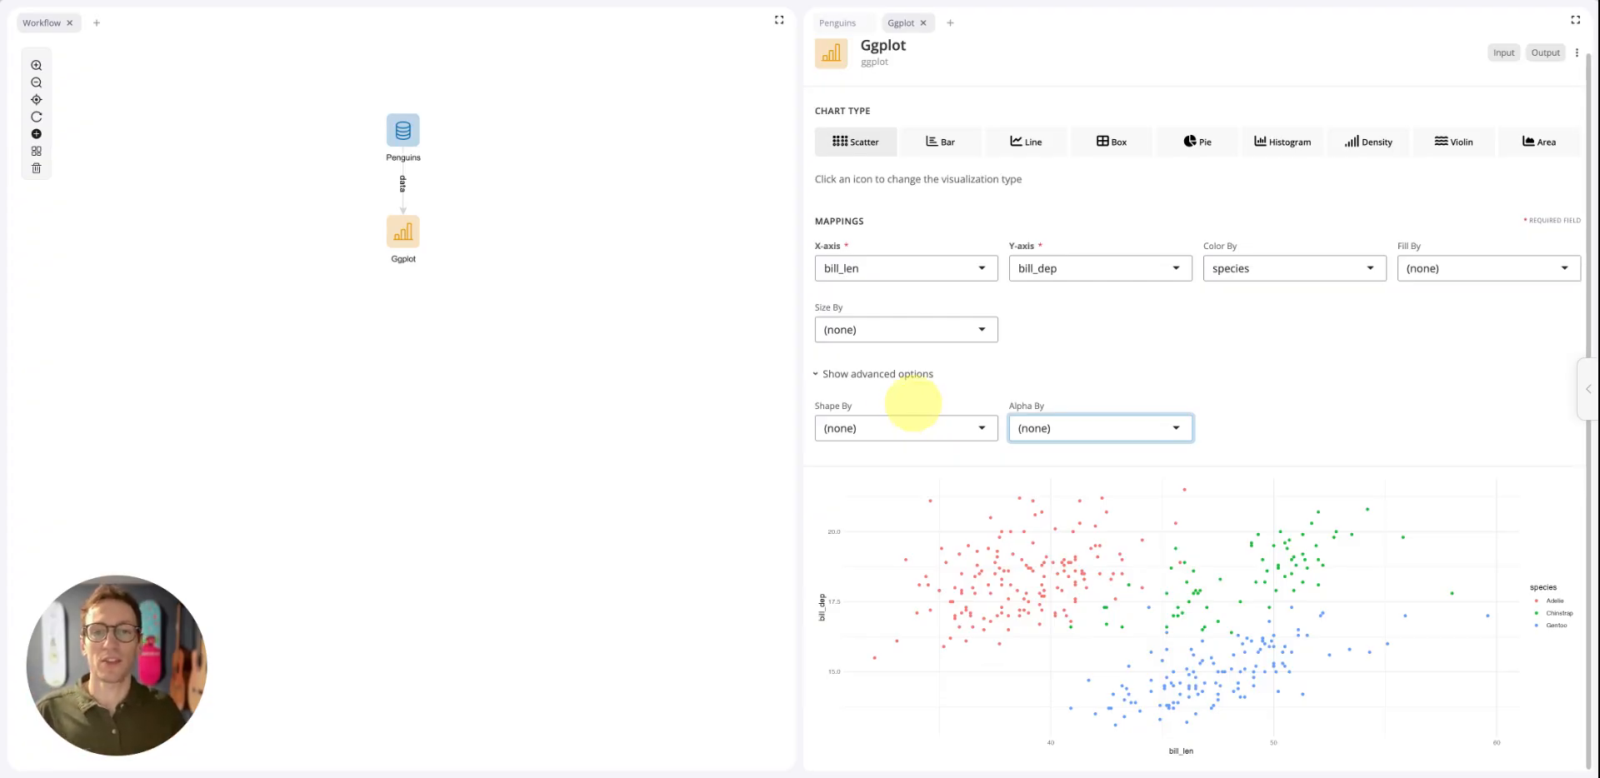
# Append a Facet block to the Ggplot block in the workflow
pyautogui.rightClick(406, 236)
pyautogui.click(447, 301)
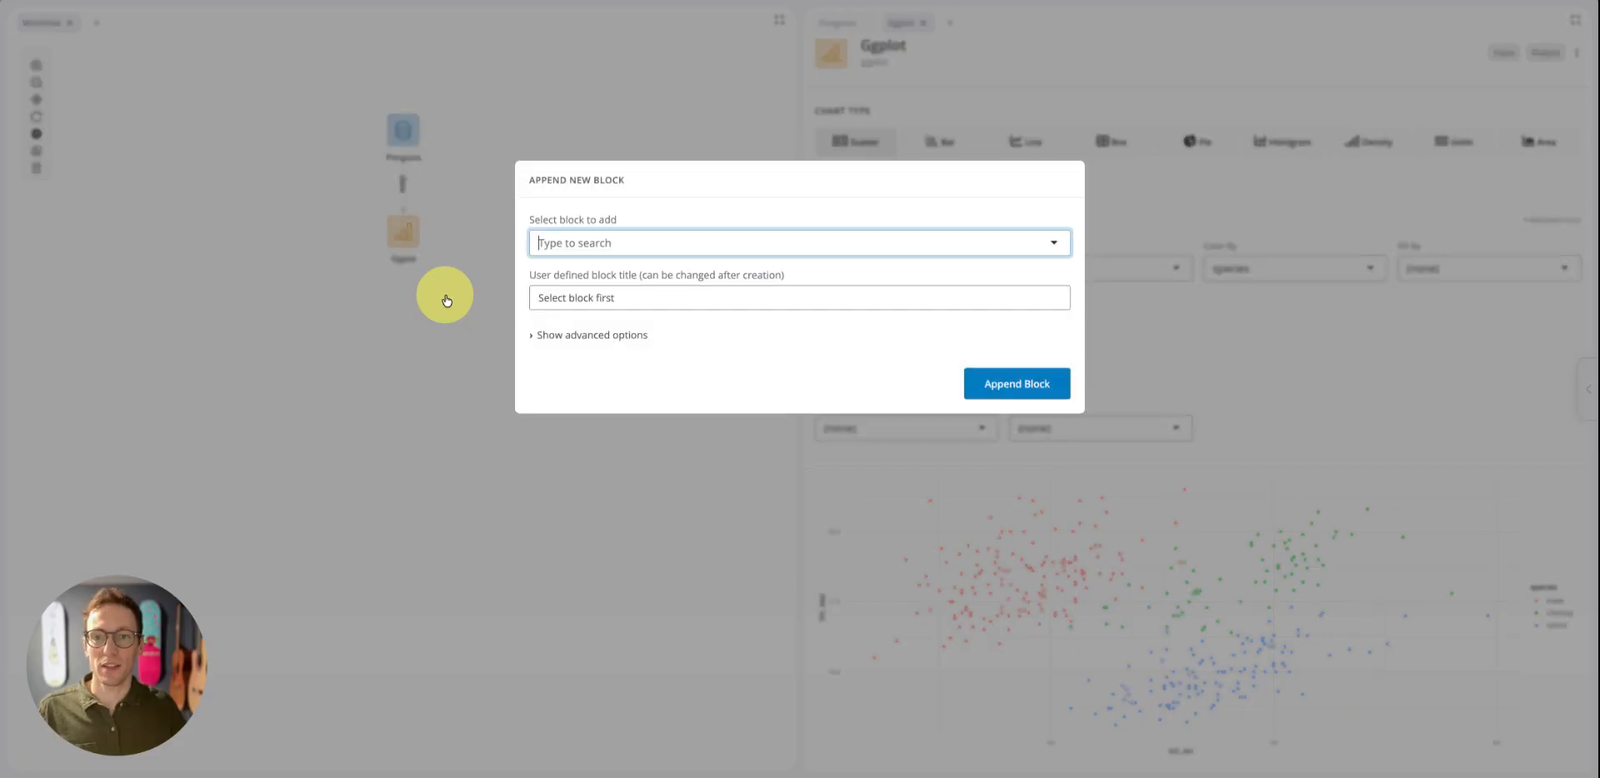
pyautogui.write('face')
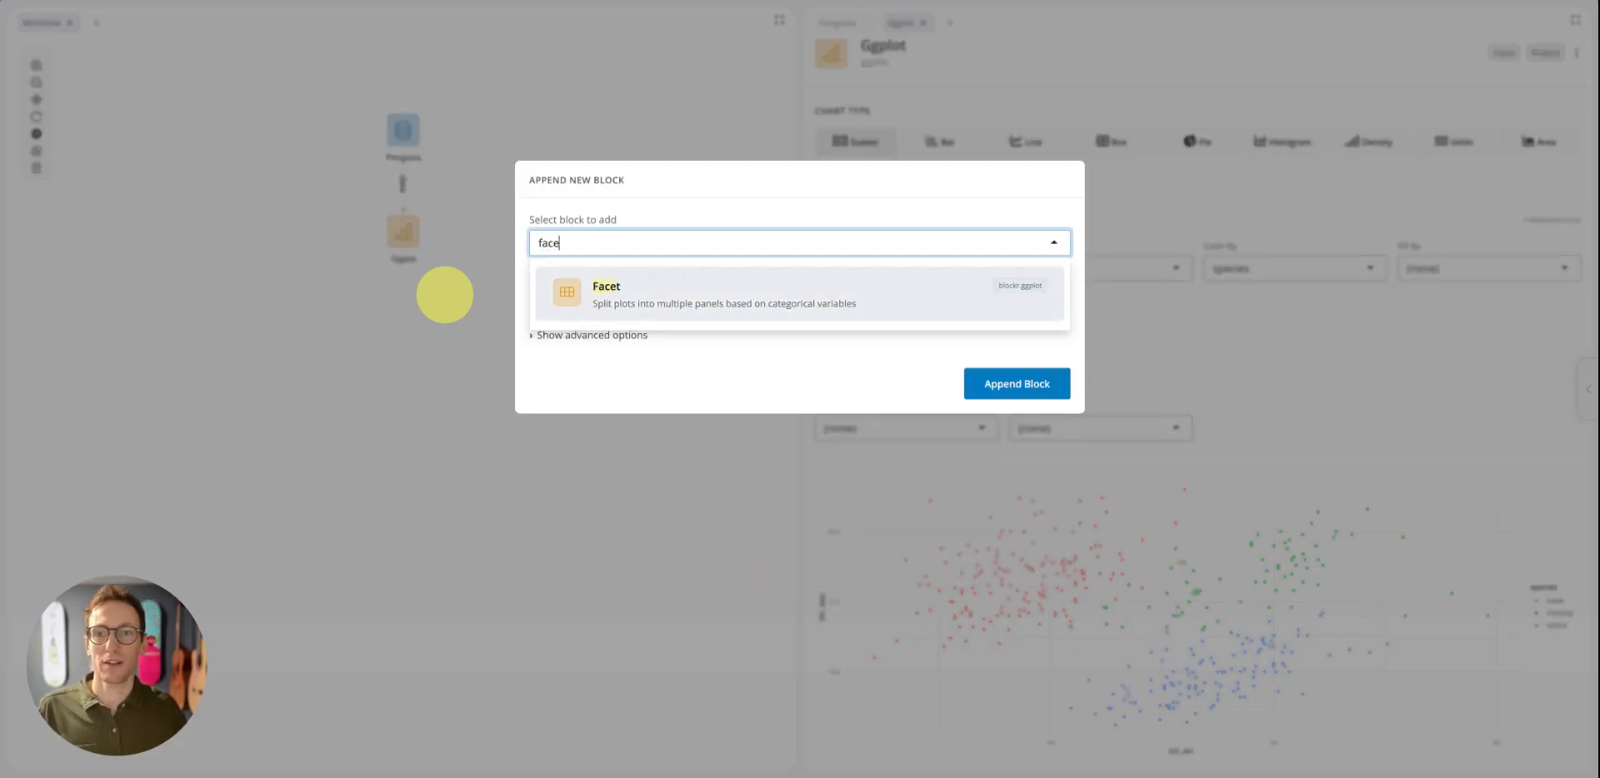
pyautogui.click(658, 283)
pyautogui.click(1016, 400)
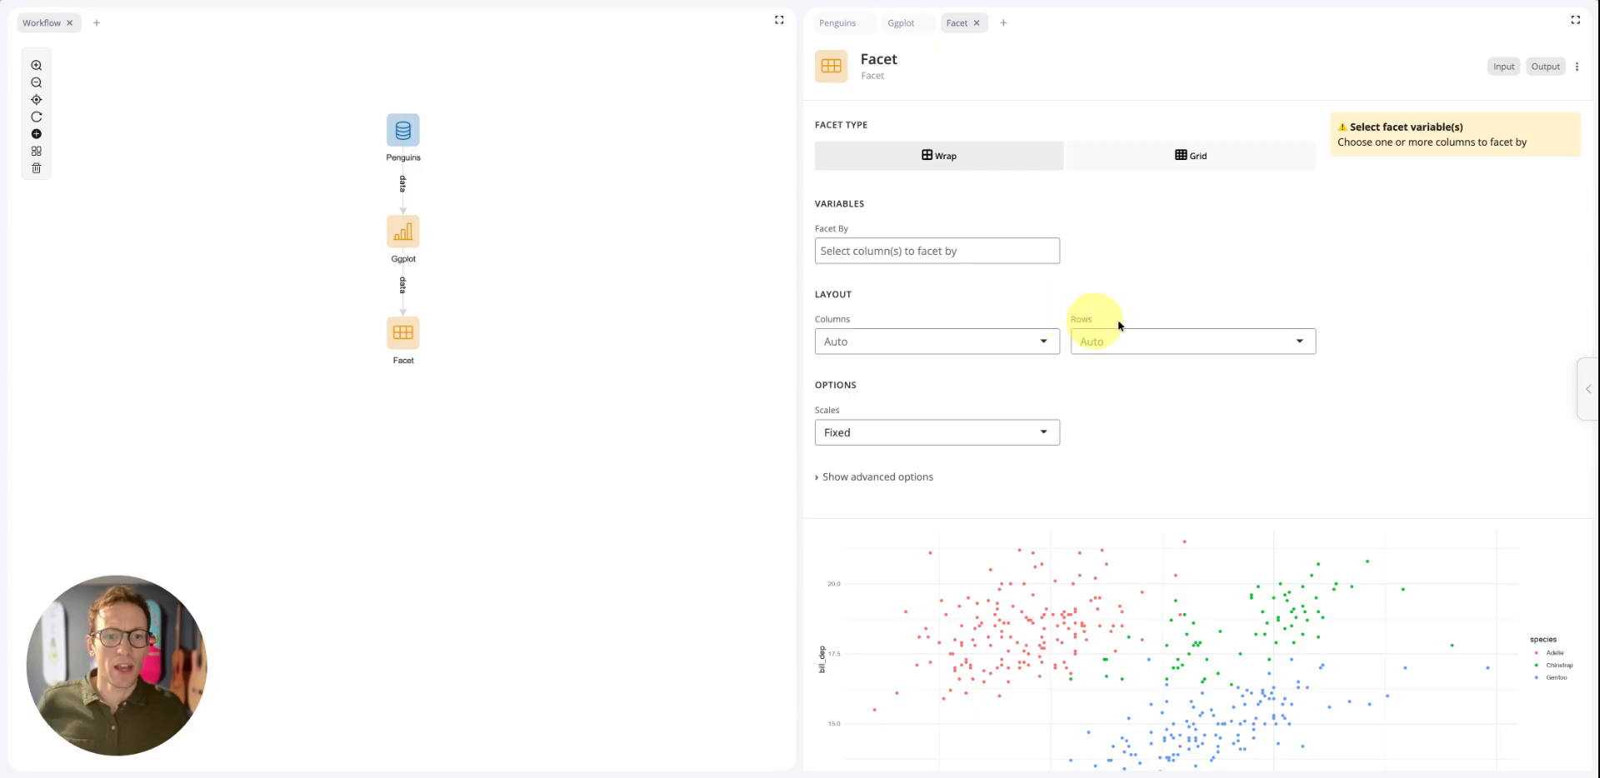
# Facet the penguins scatter plot by the island column, keeping the Wrap facet type
pyautogui.click(863, 257)
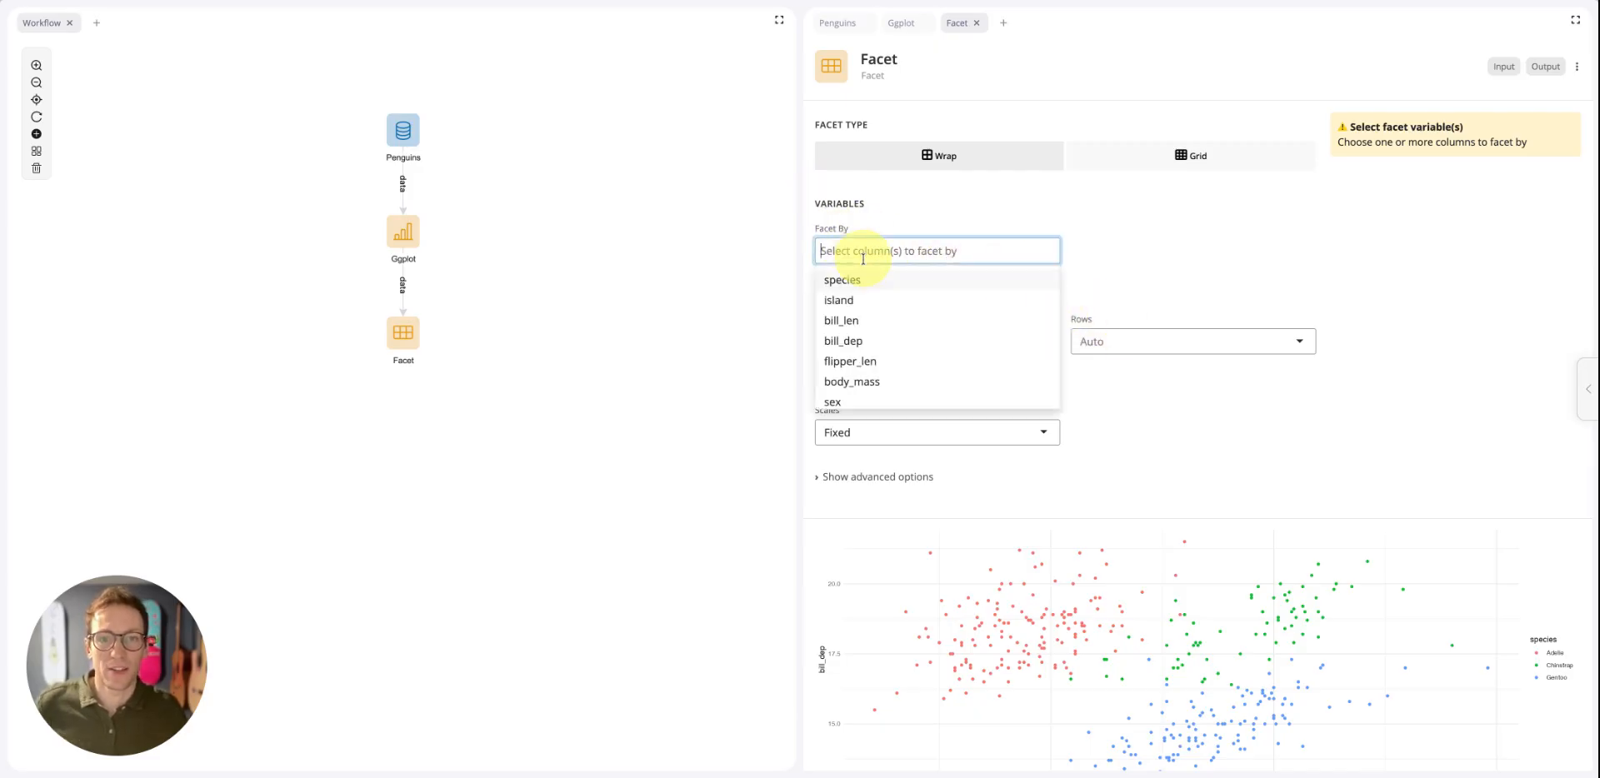
pyautogui.click(846, 302)
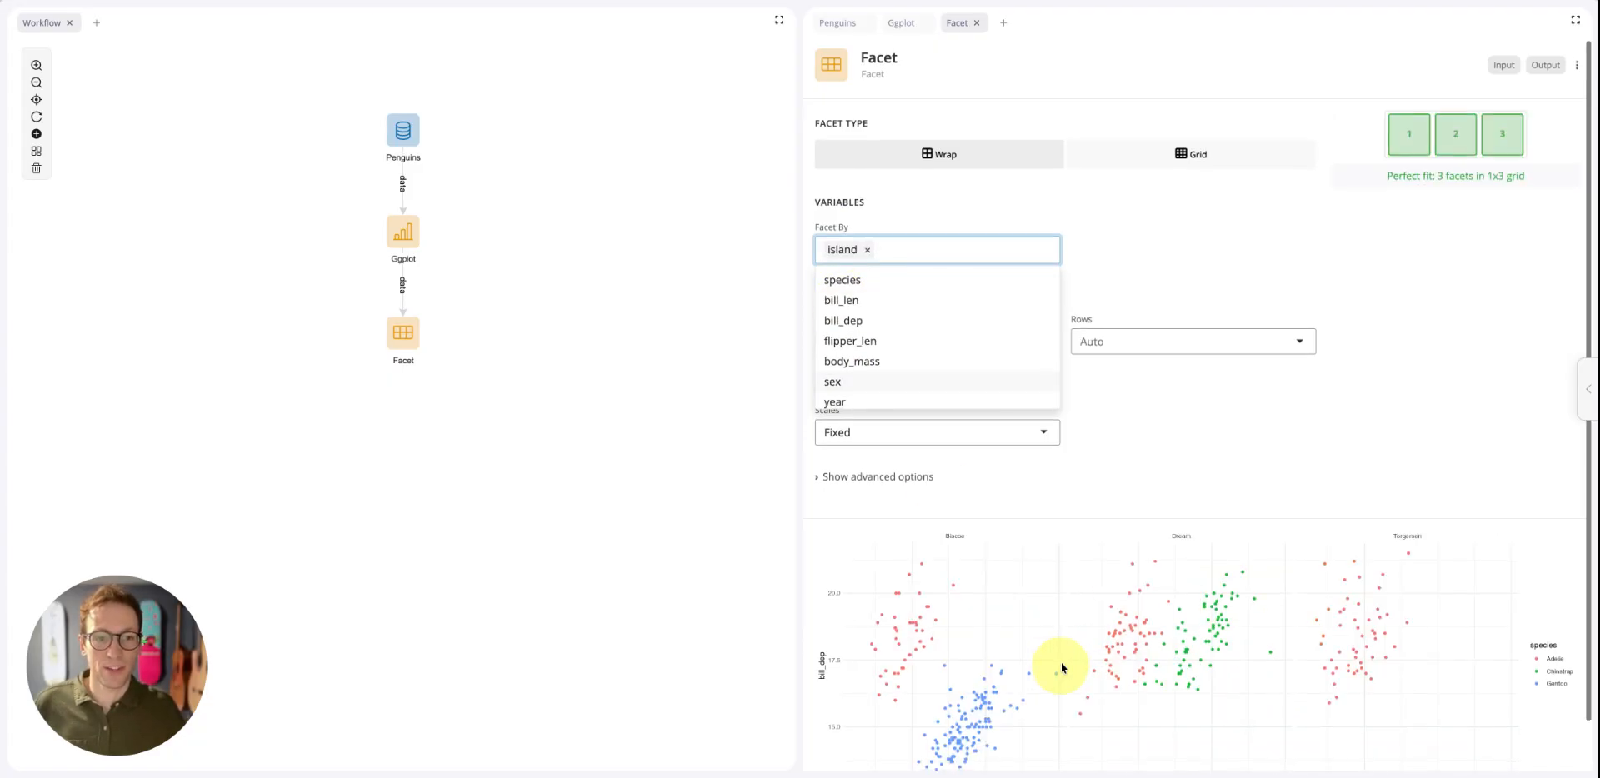
pyautogui.scroll(-1, 1046, 637)
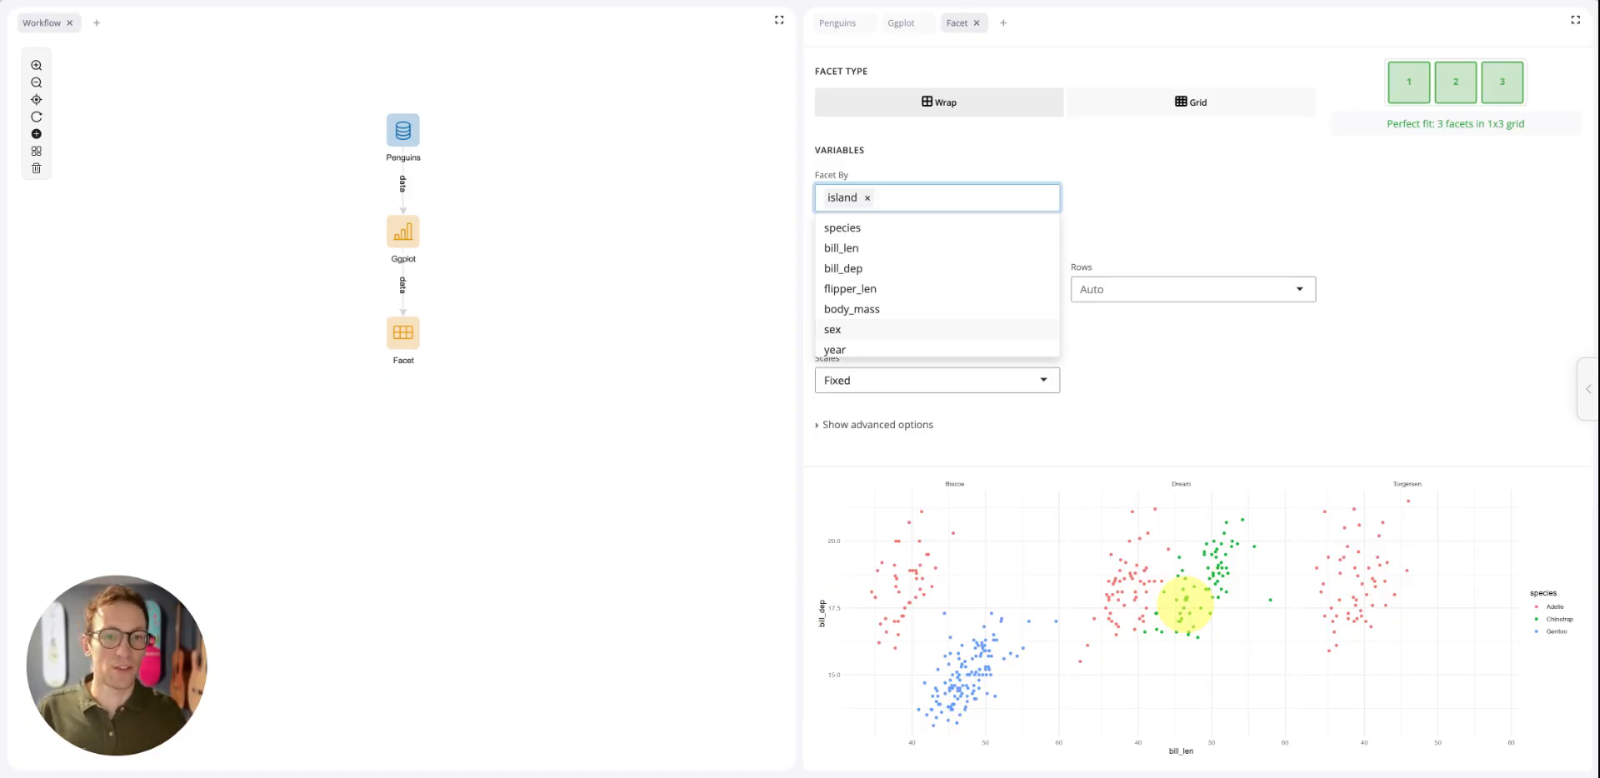
pyautogui.click(1188, 392)
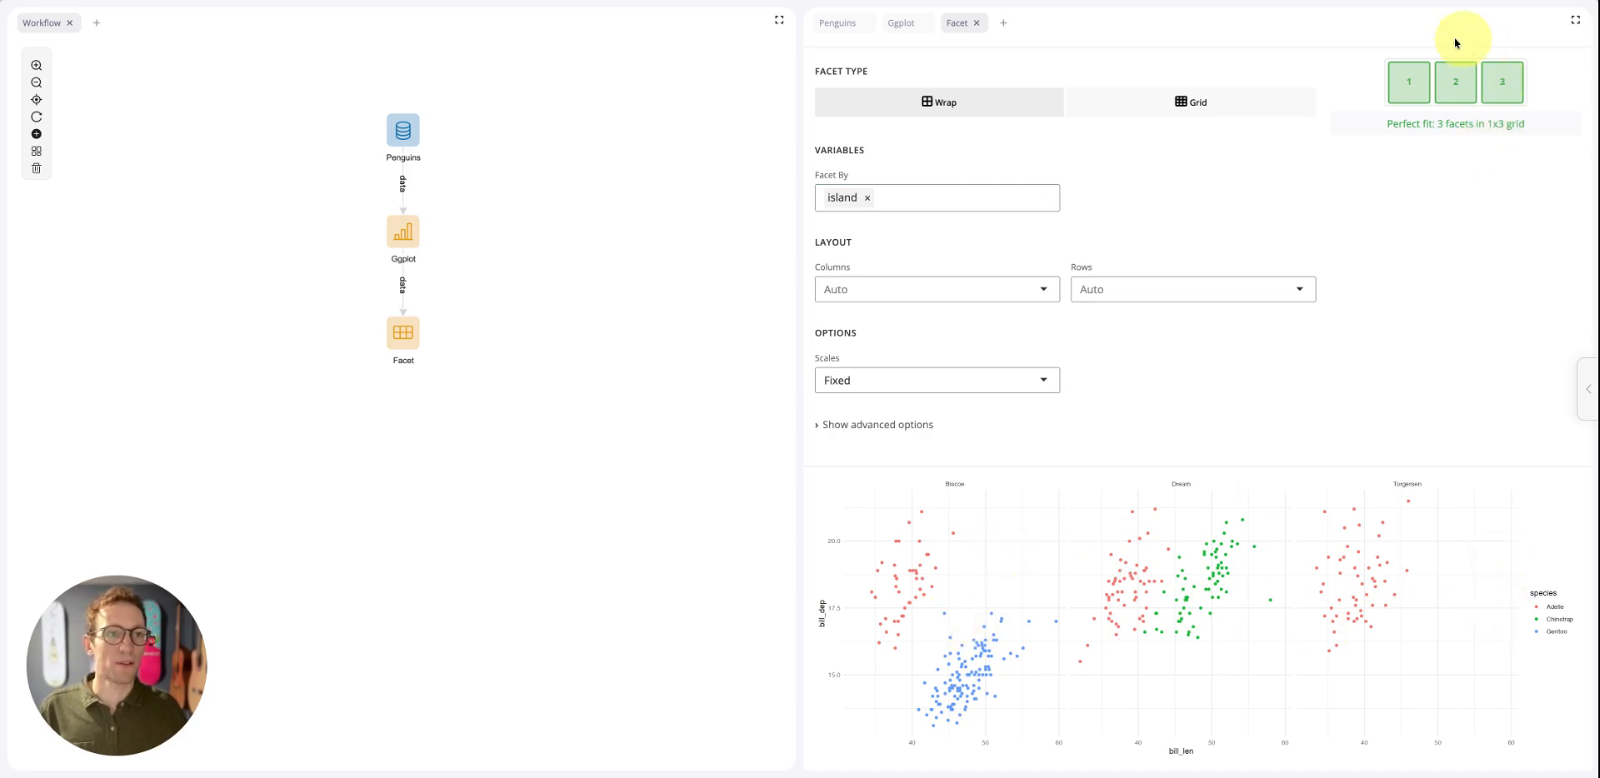
# Try laying out the facets in 1 column, and reset the column count to Auto
pyautogui.click(1040, 297)
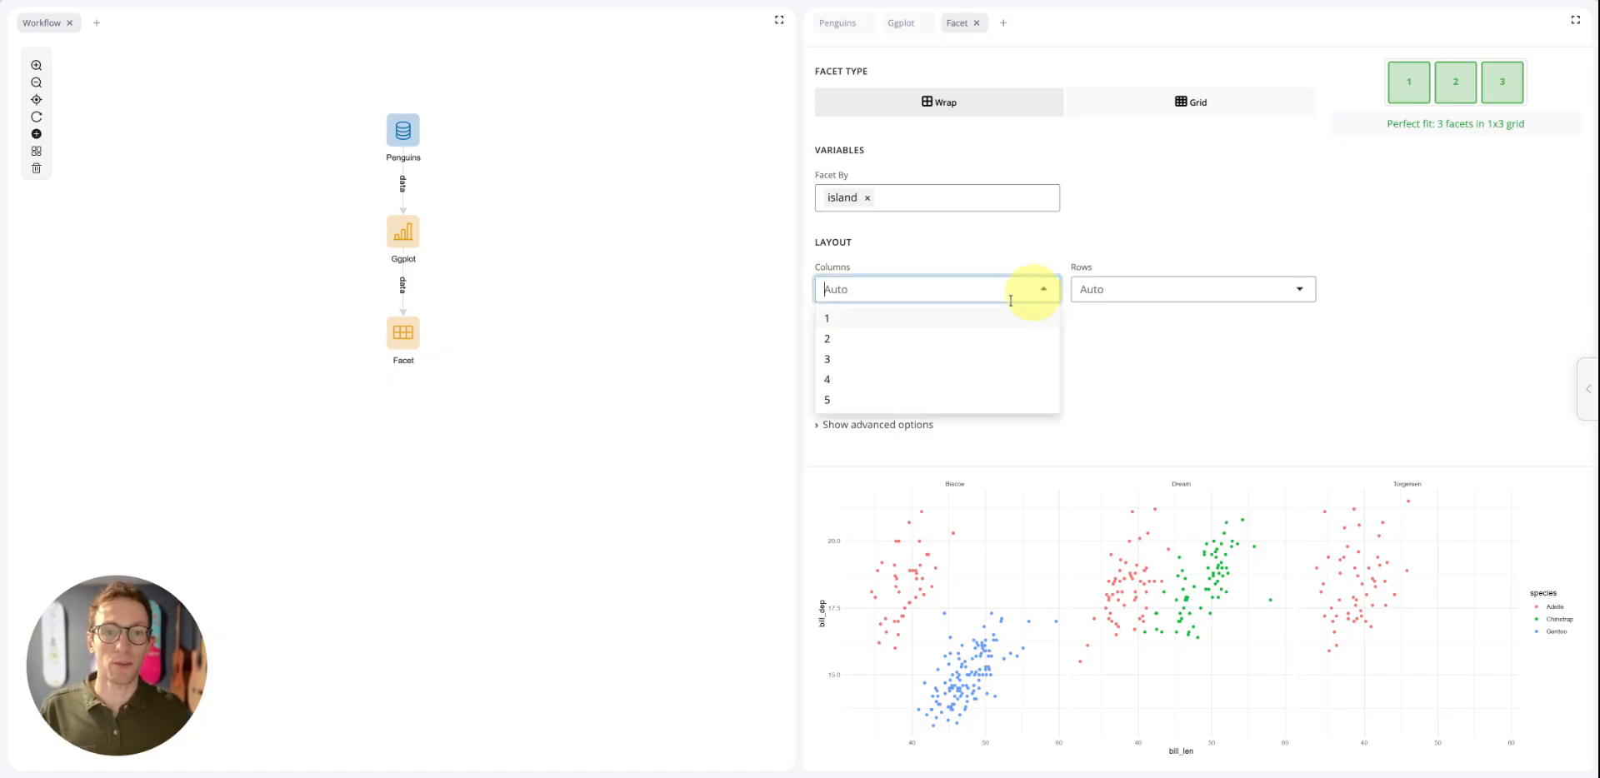
pyautogui.click(948, 322)
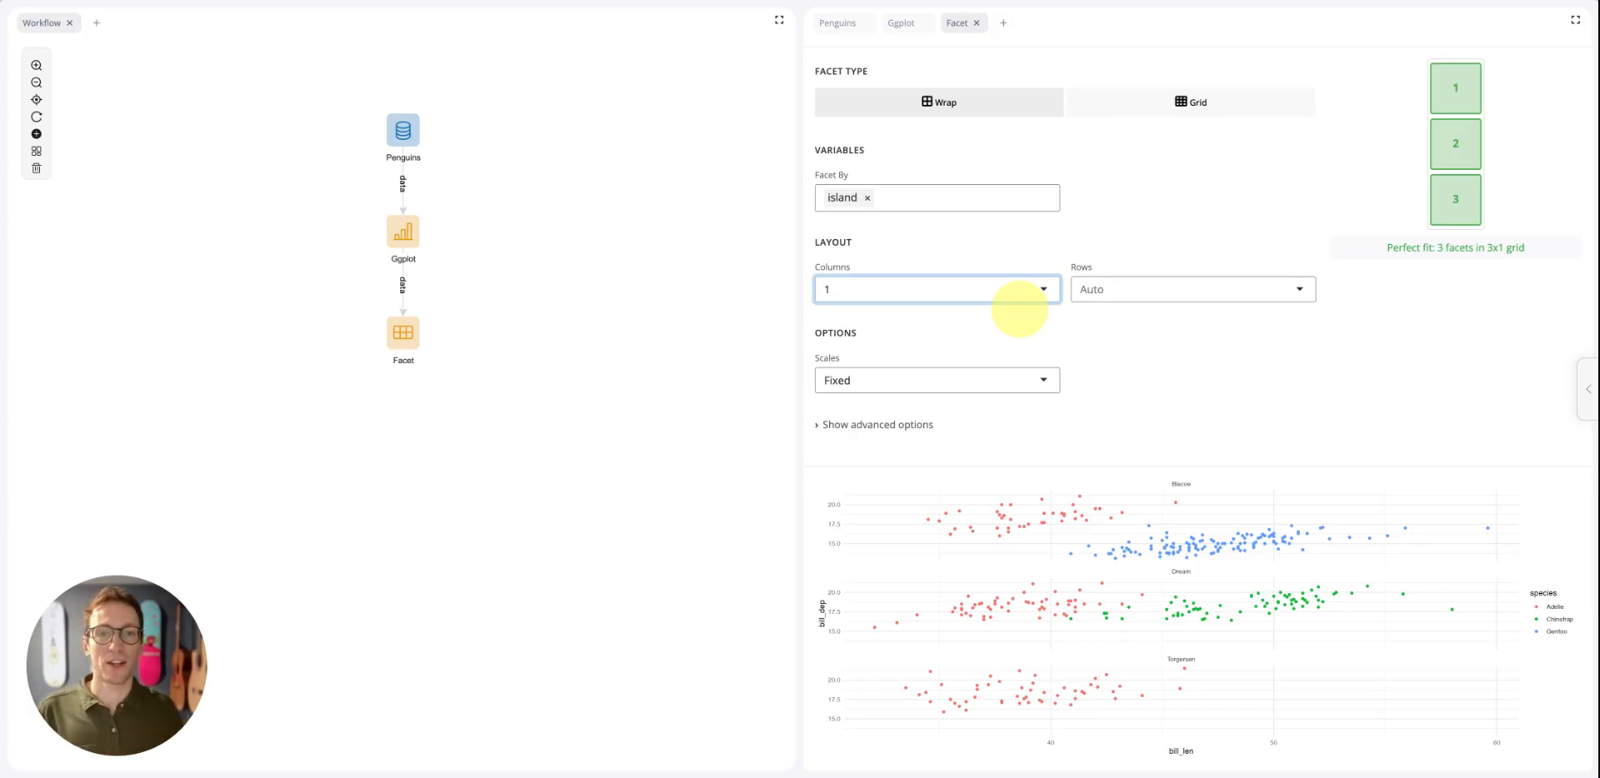
pyautogui.click(1018, 291)
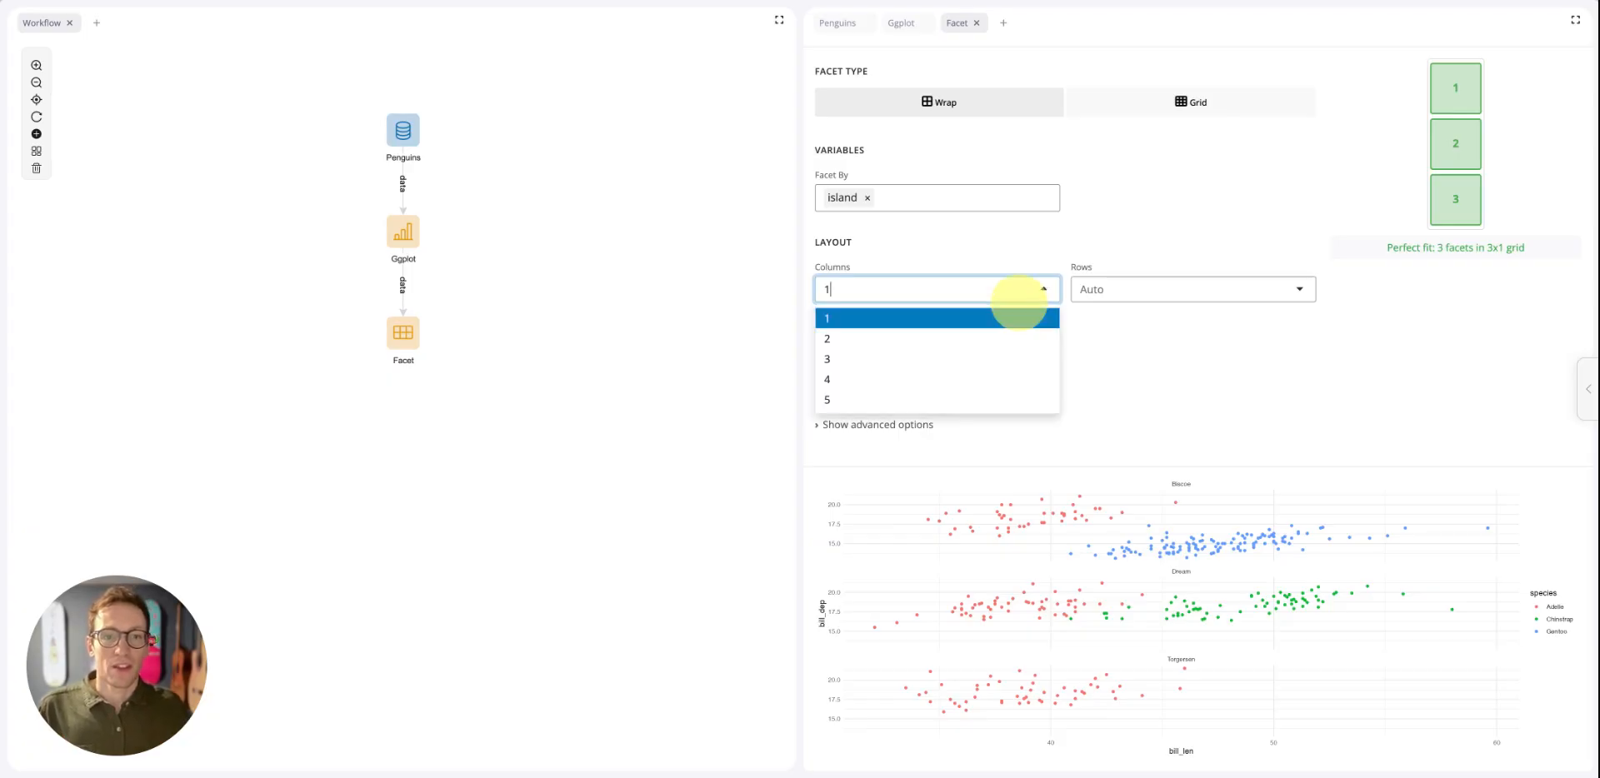
pyautogui.press('BackSpace')
pyautogui.click(1252, 358)
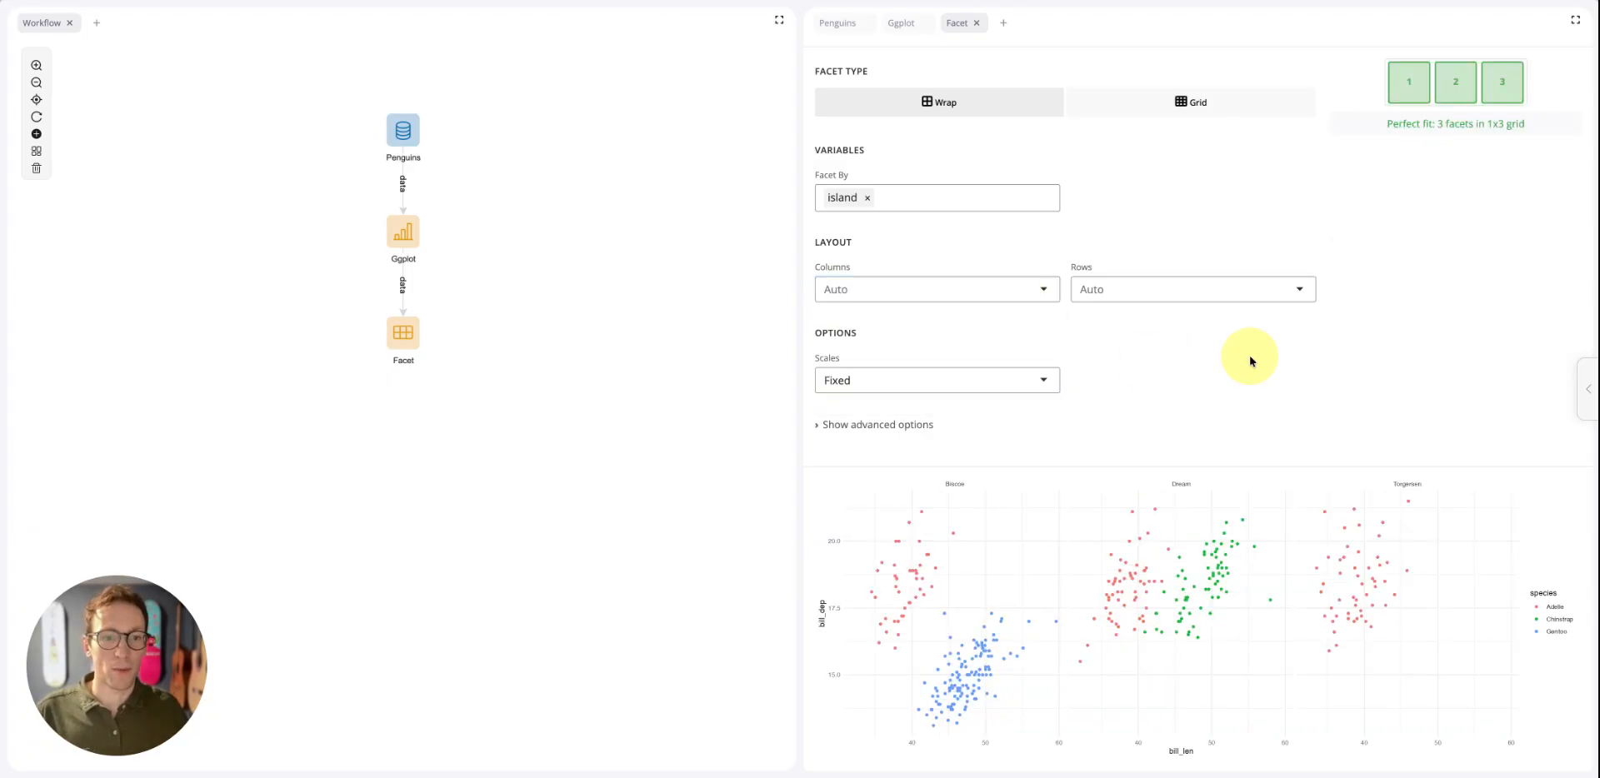
# Try the Free X and Free Y facet scales, and set the scales back to Fixed
pyautogui.scroll(-1, 1061, 528)
pyautogui.scroll(-1, 1061, 529)
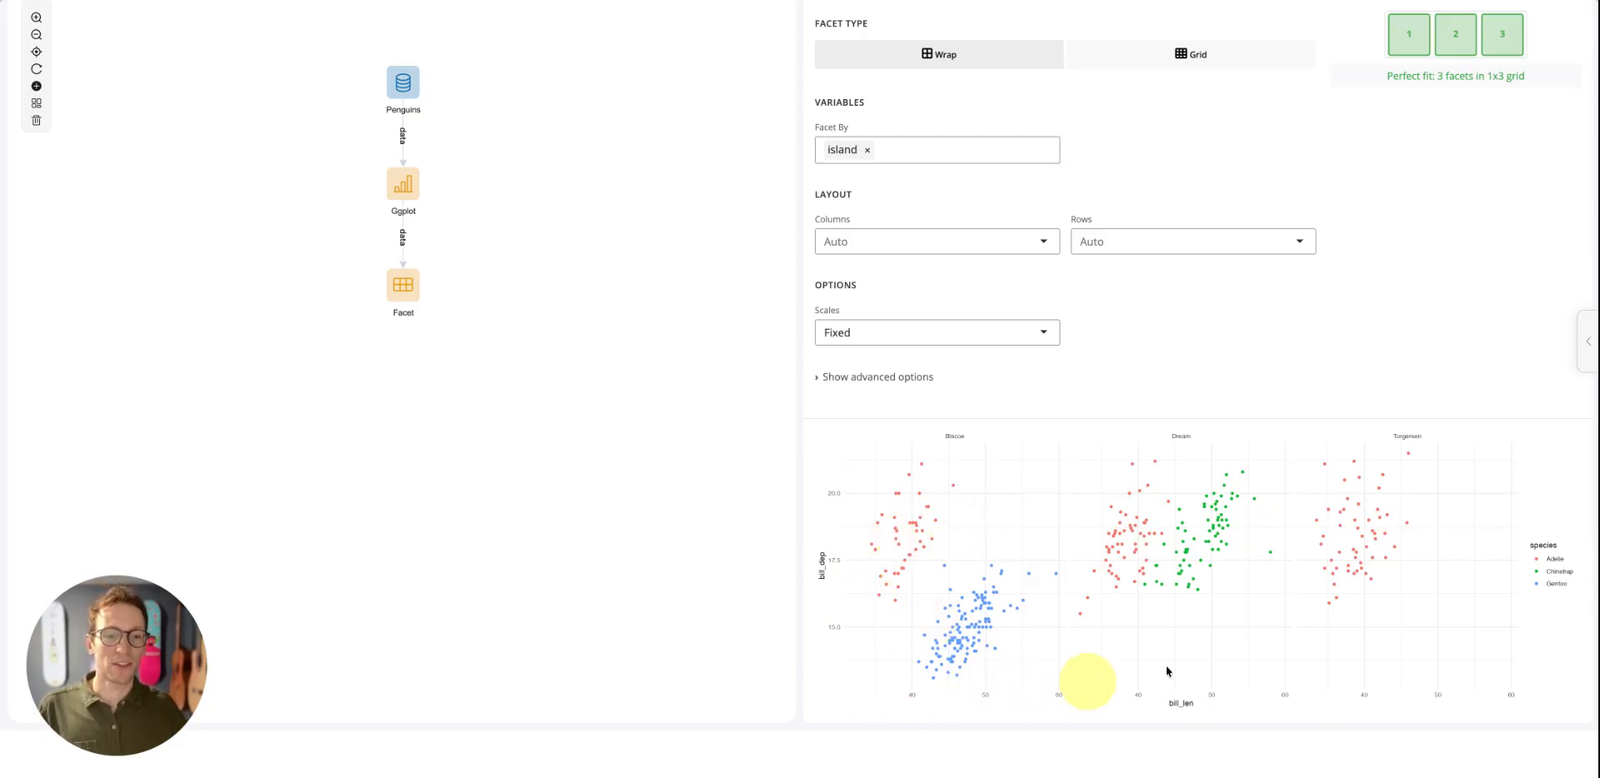
pyautogui.click(907, 337)
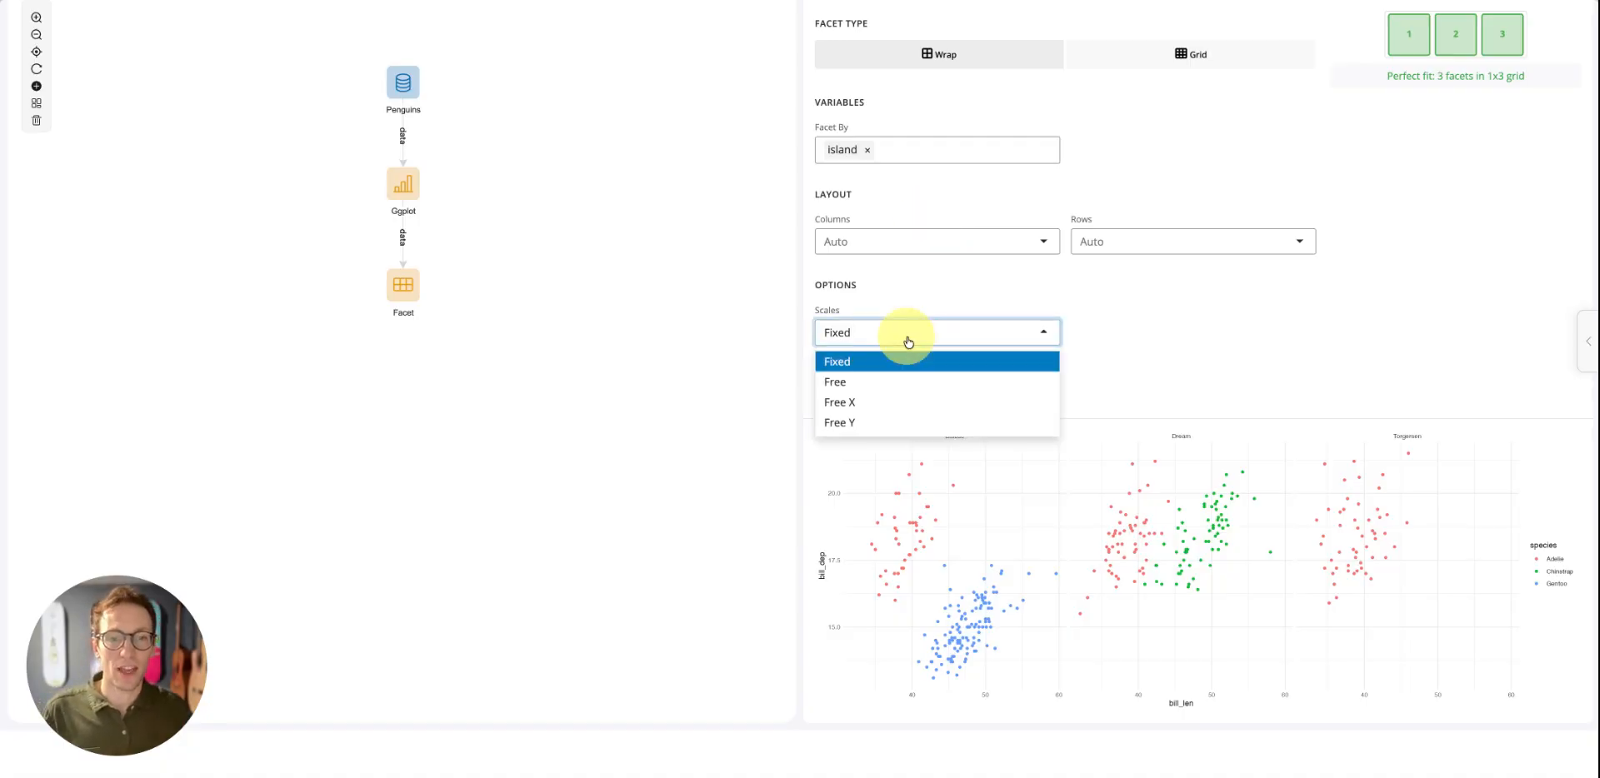
pyautogui.click(857, 405)
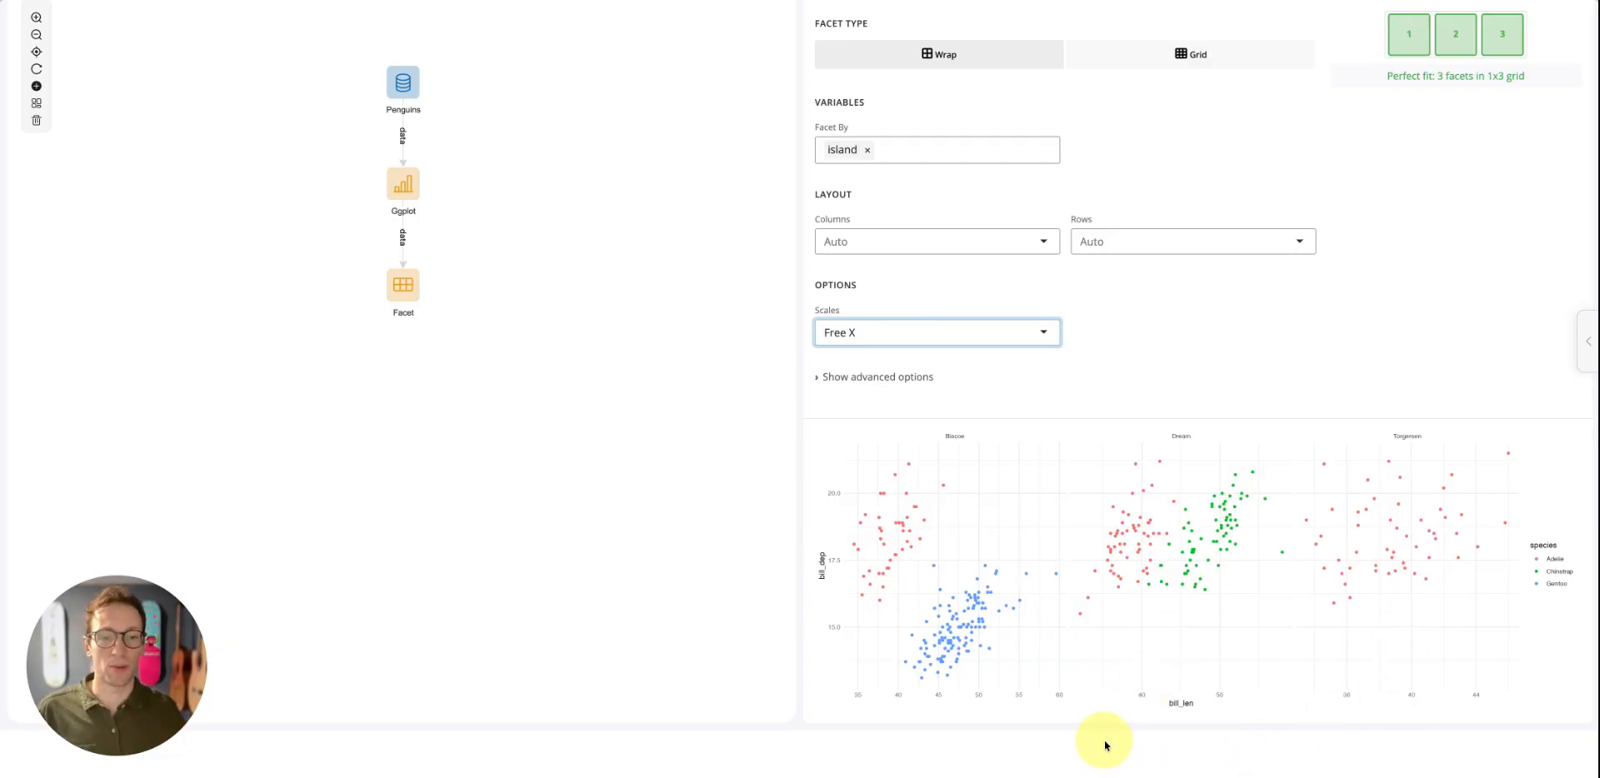
pyautogui.click(862, 334)
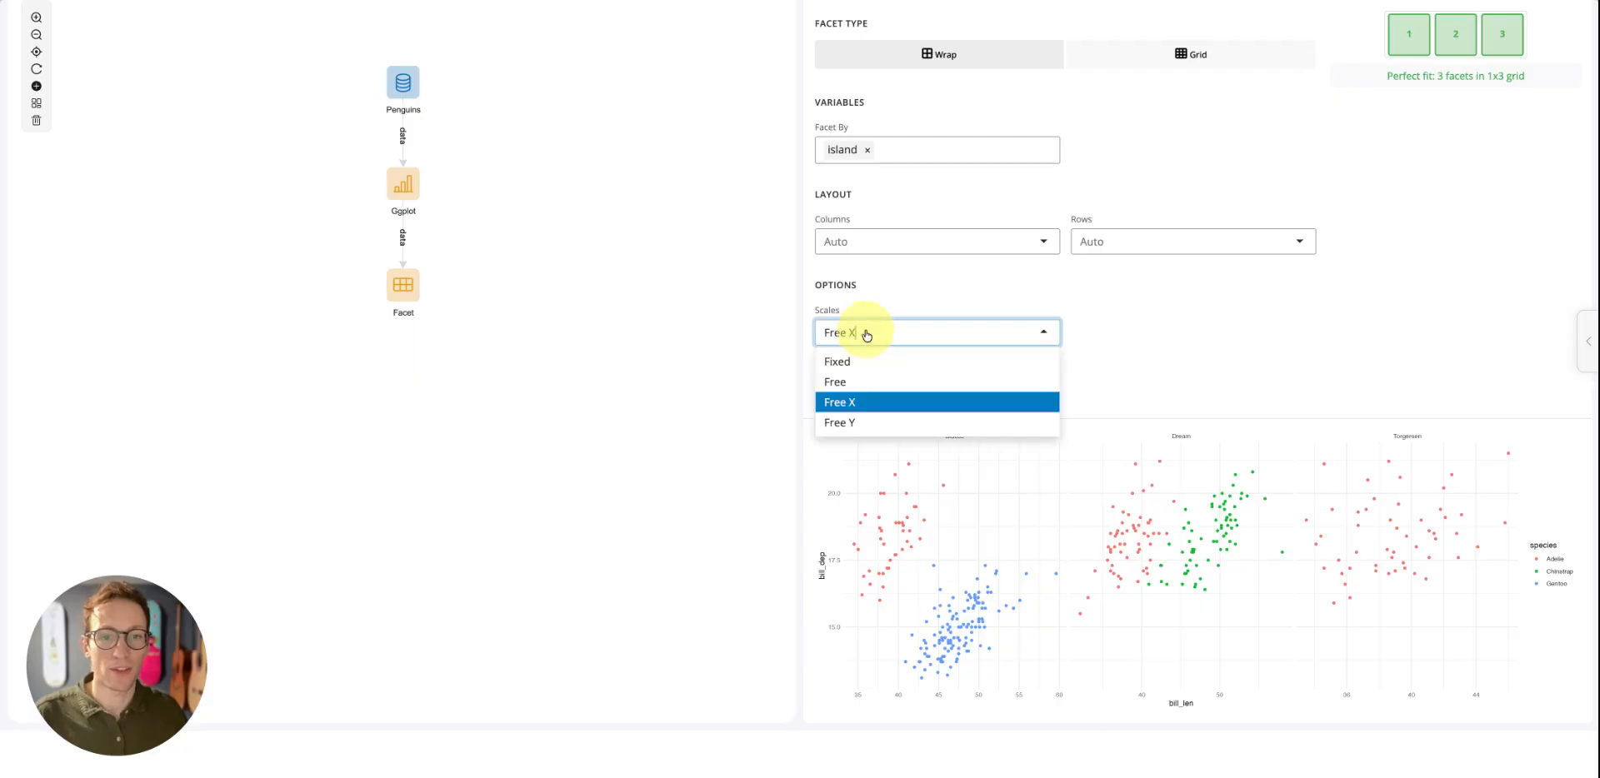
pyautogui.click(848, 421)
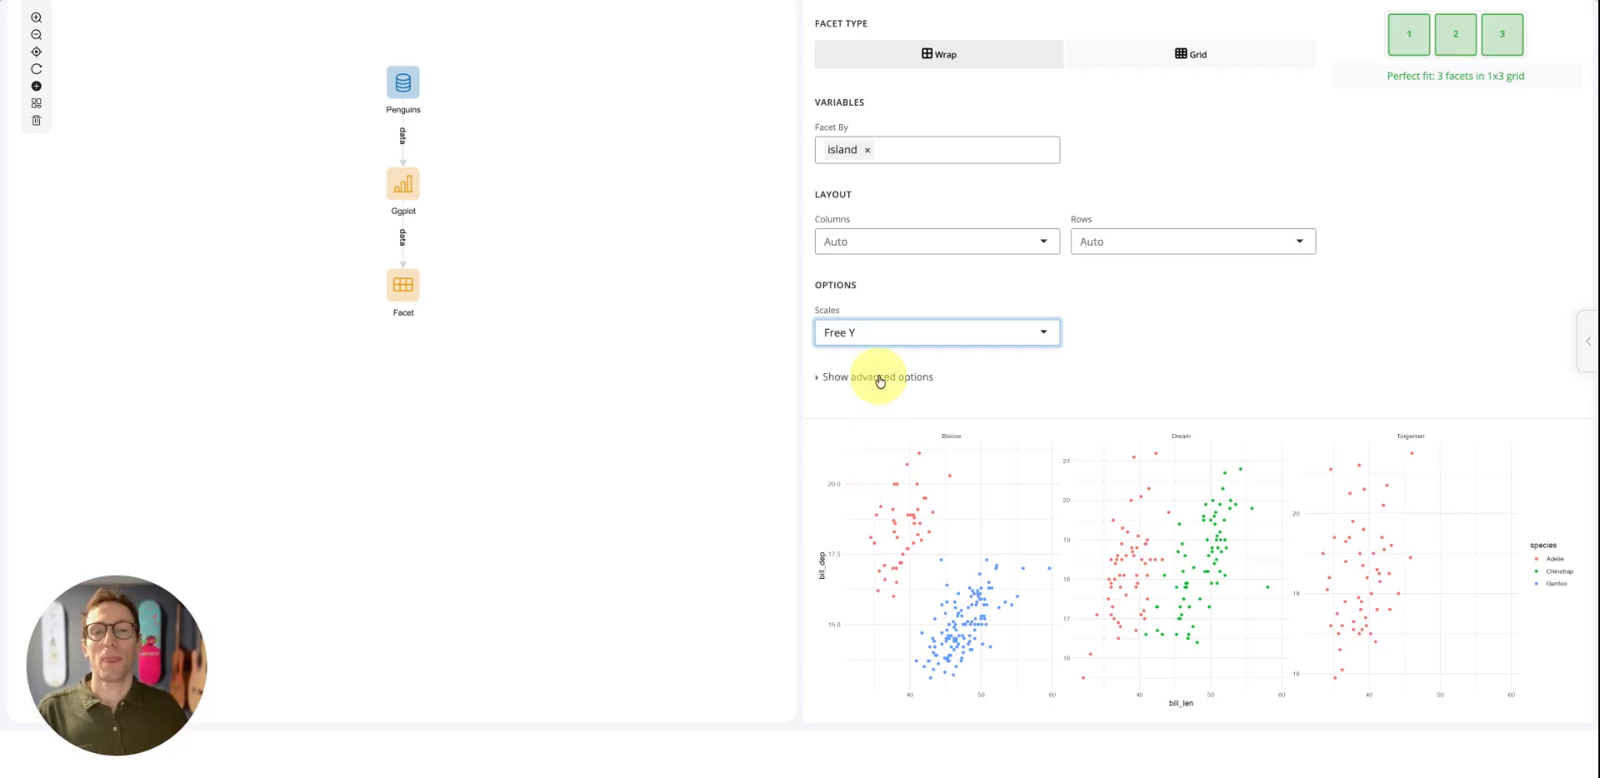
pyautogui.click(865, 332)
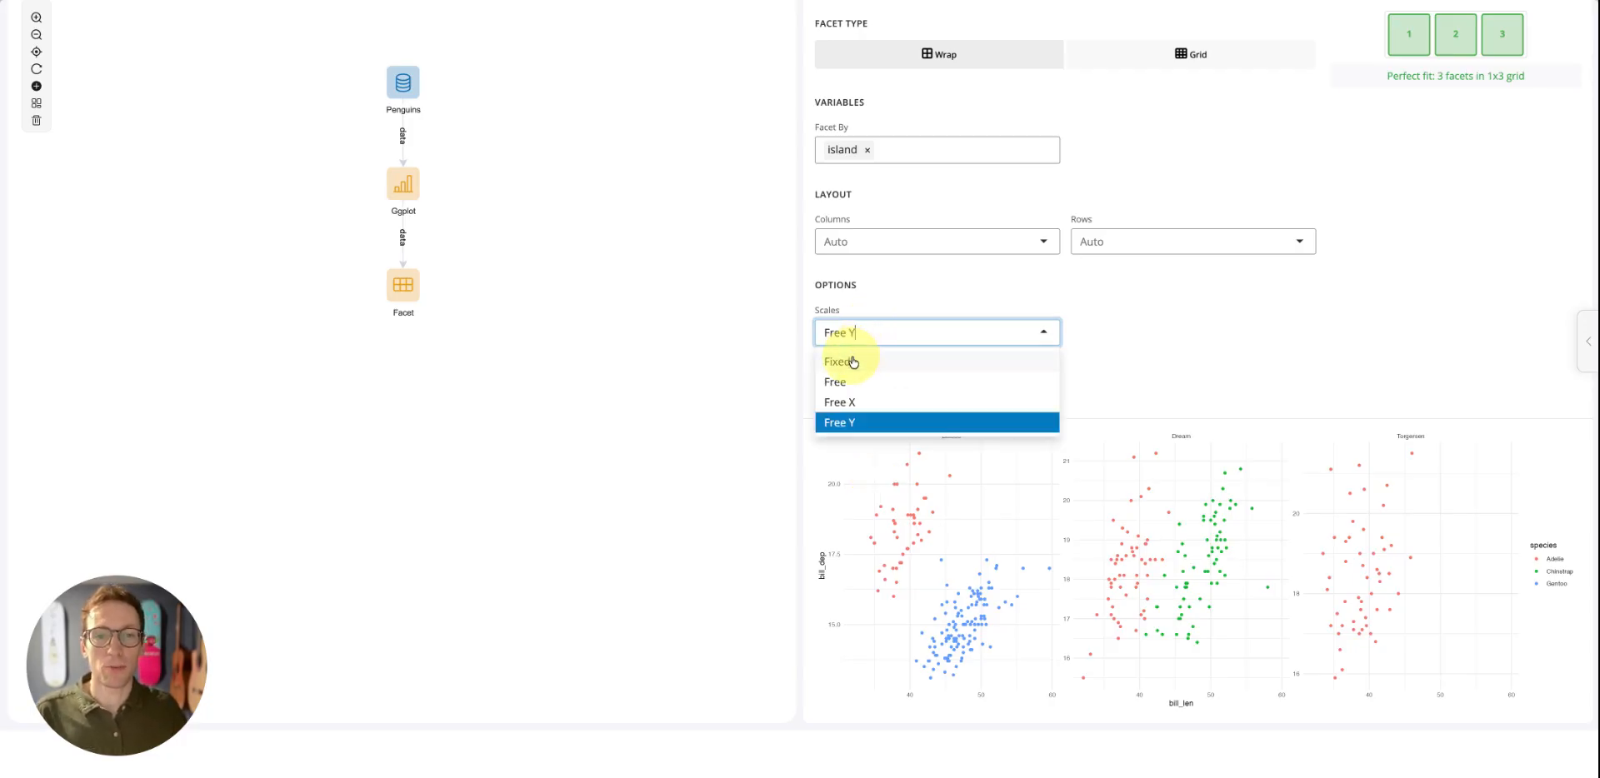
pyautogui.click(854, 362)
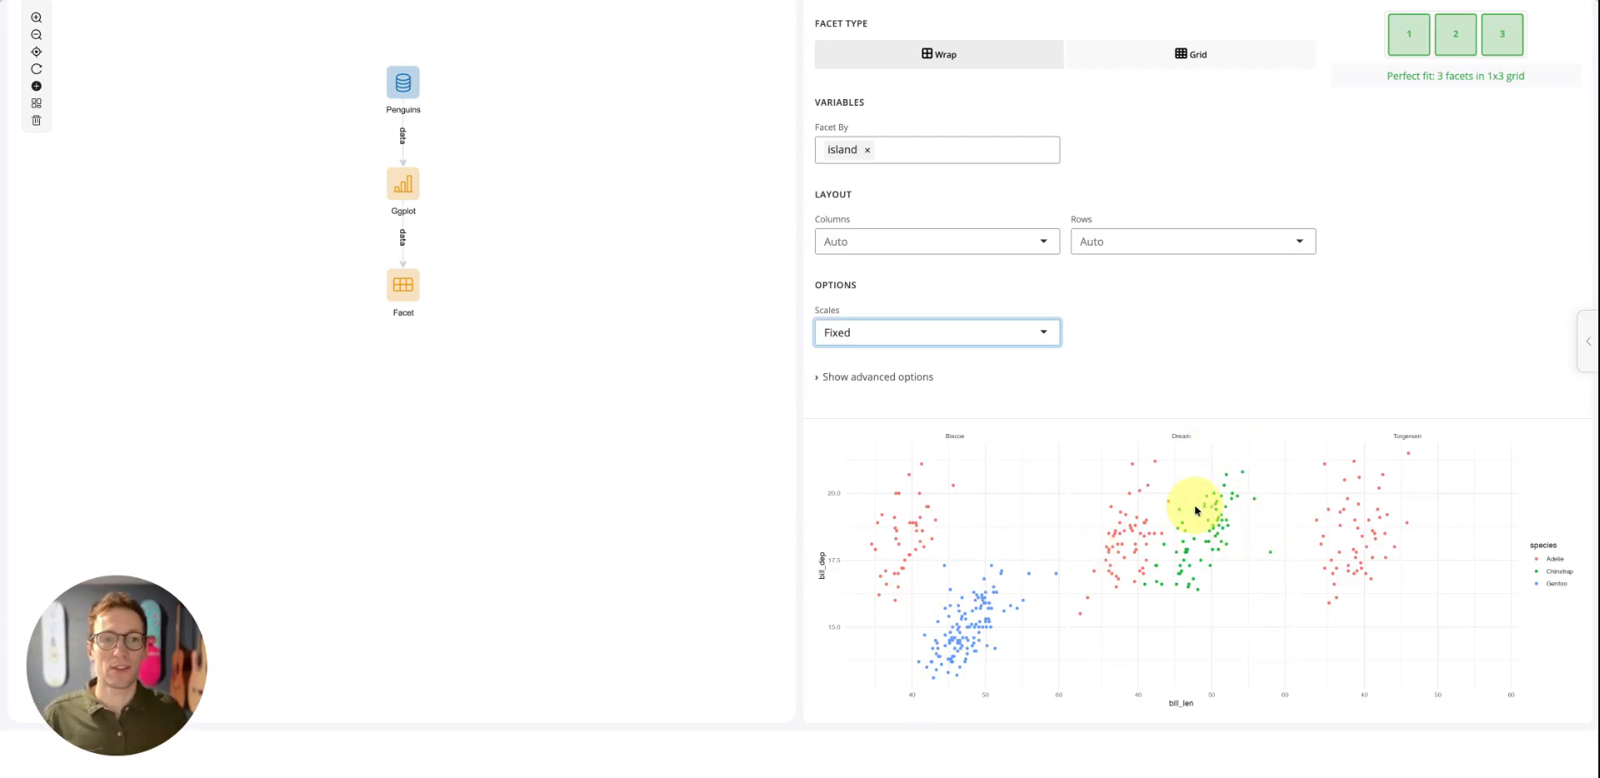
# Append a Theme block to the Facet block in the workflow
pyautogui.rightClick(404, 289)
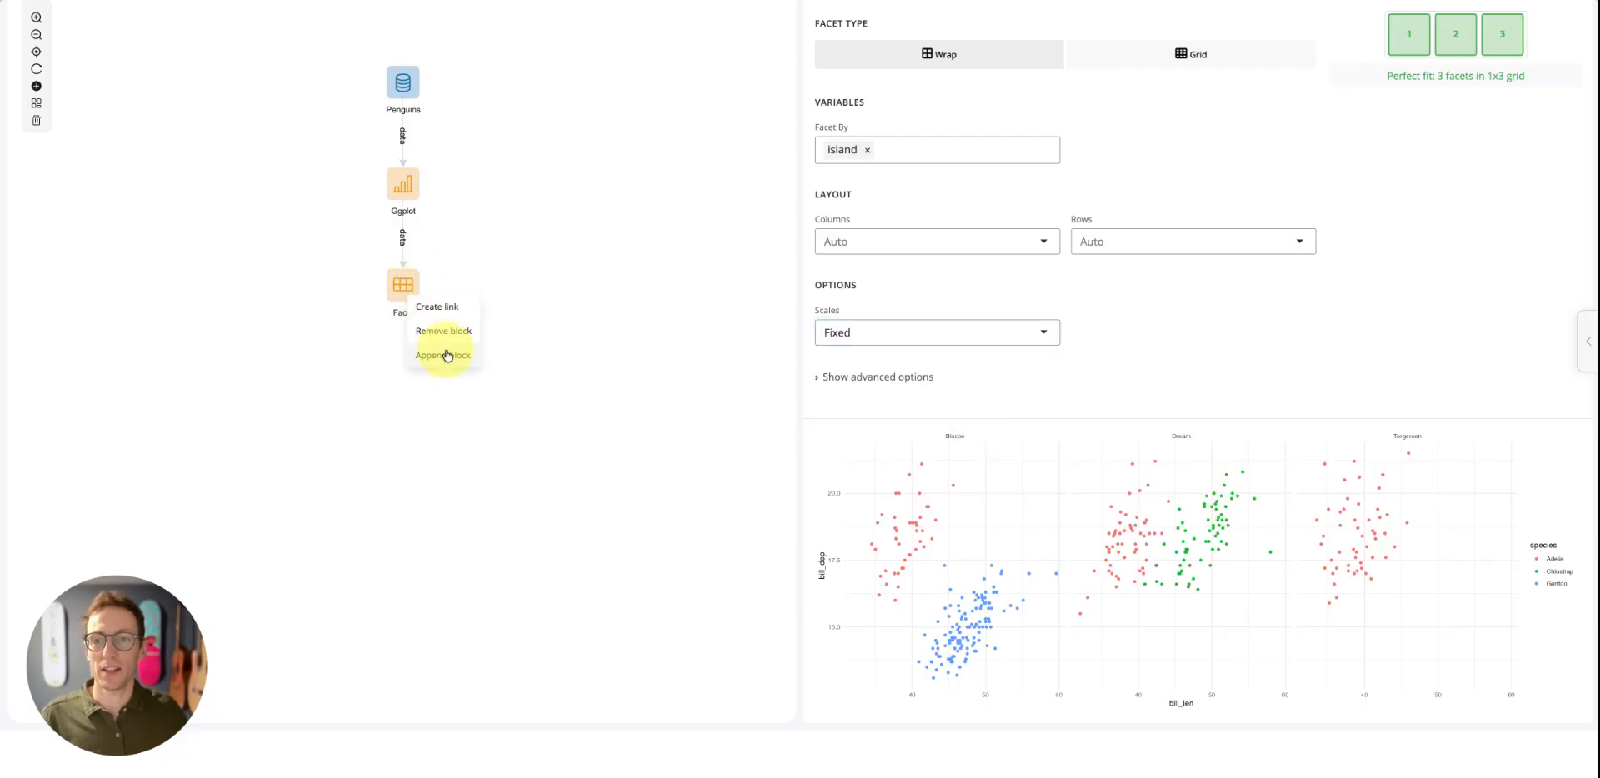
pyautogui.click(447, 356)
pyautogui.write('theme')
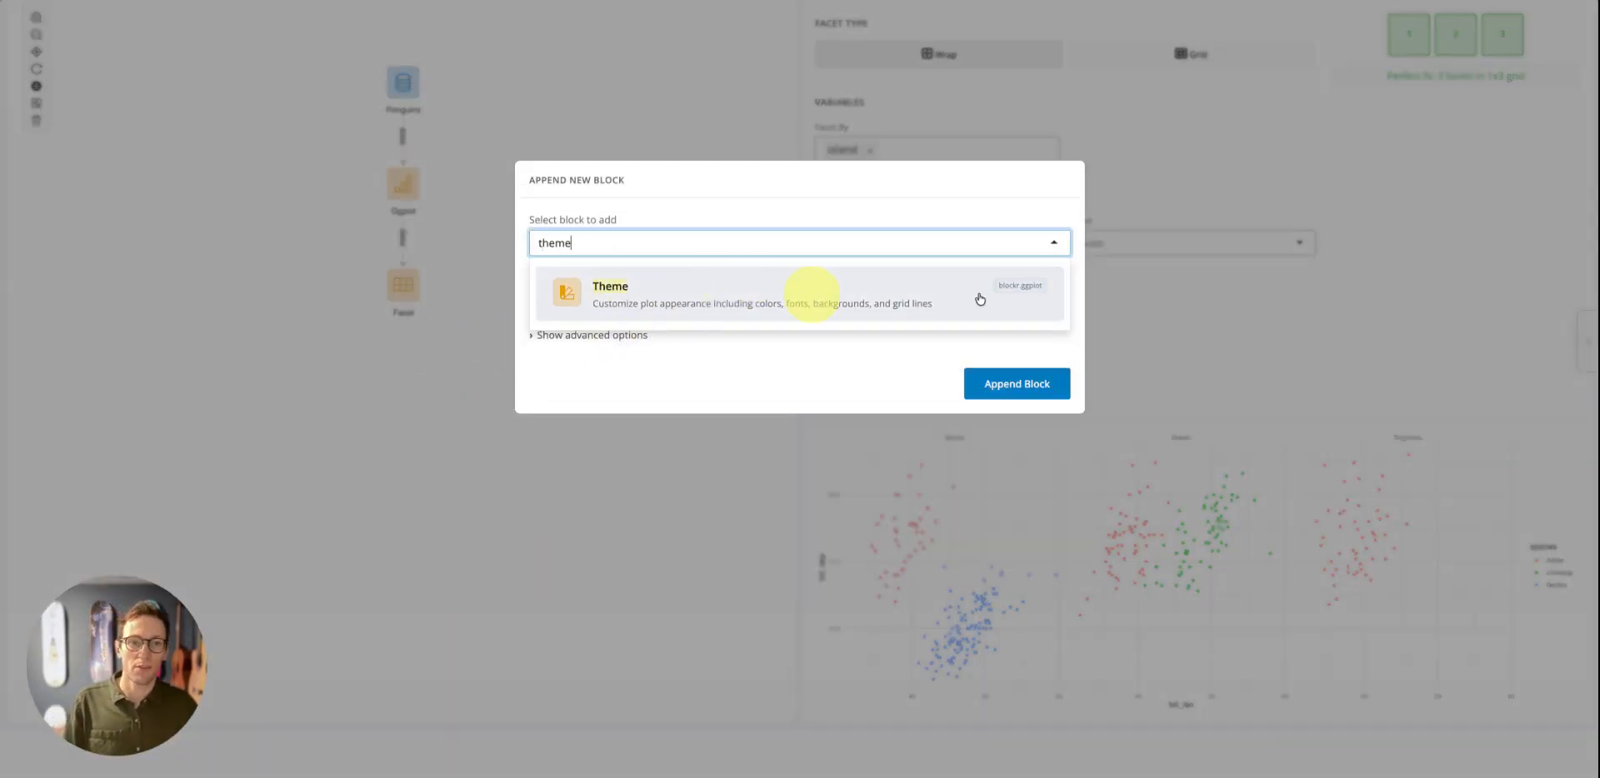
pyautogui.click(869, 296)
pyautogui.click(1030, 385)
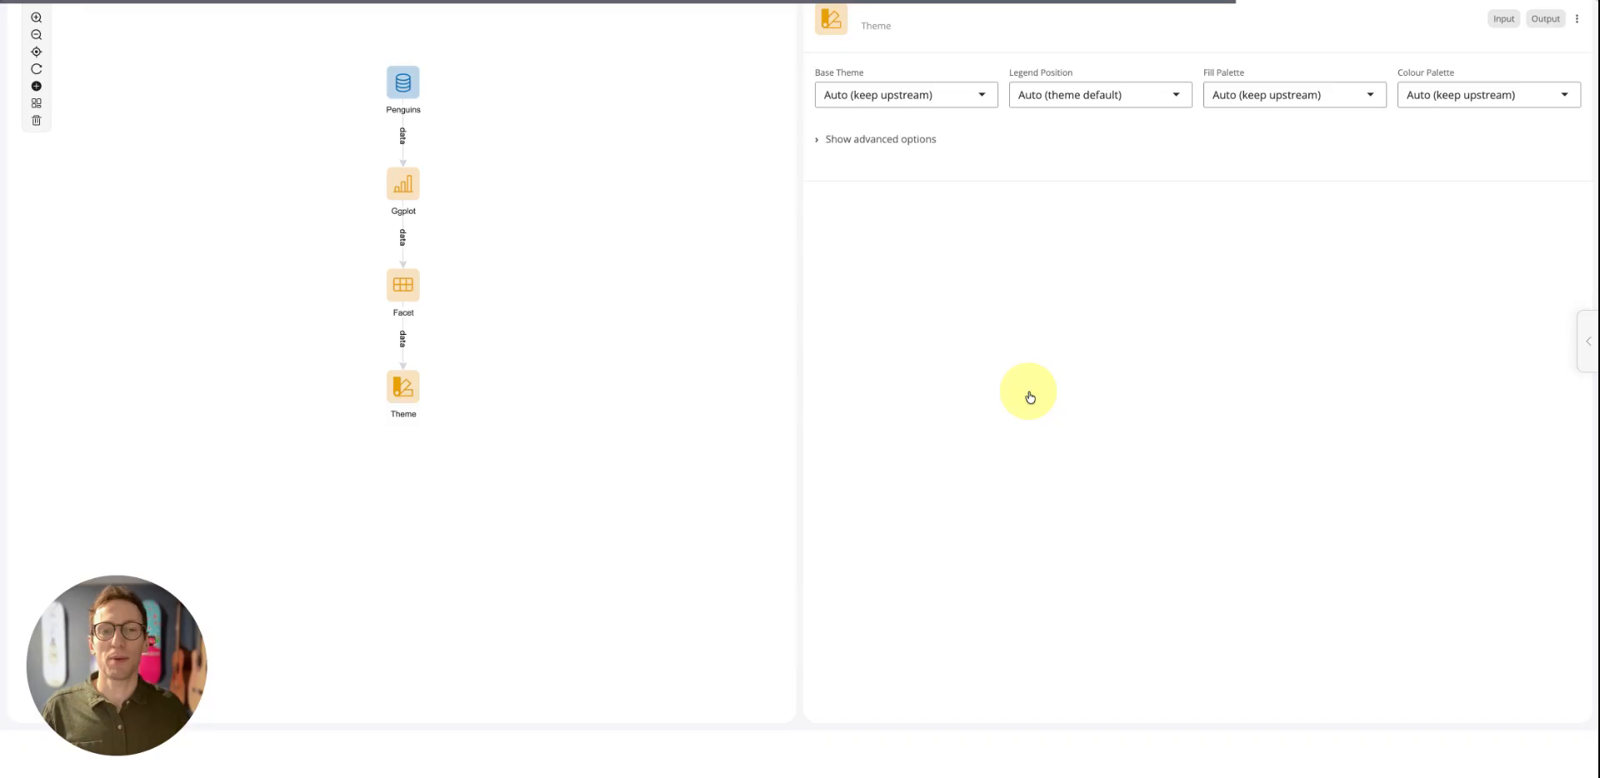
# Set the Theme block's base theme to Black & White
pyautogui.scroll(1, 947, 429)
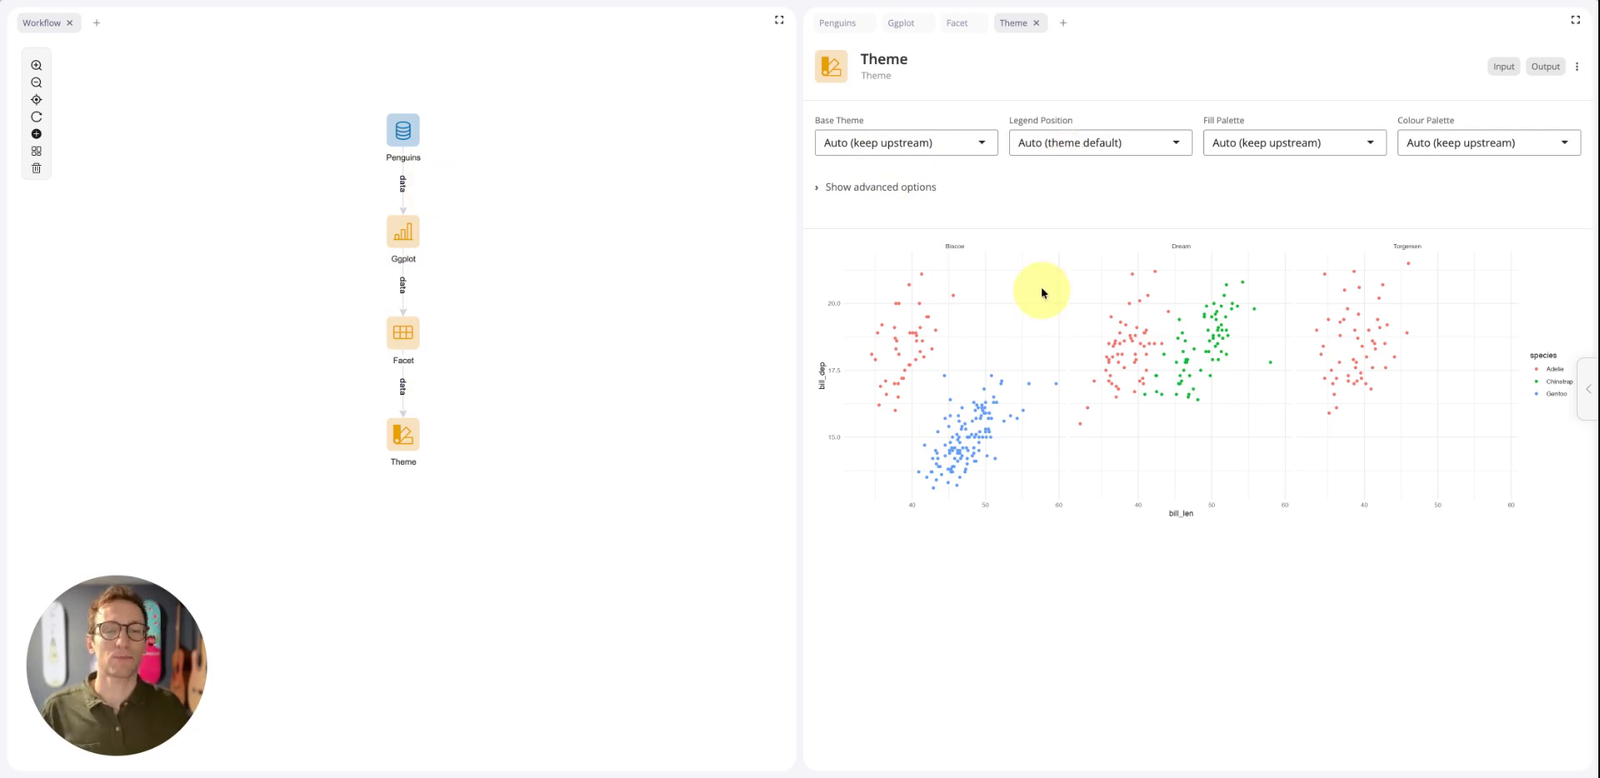
pyautogui.click(930, 146)
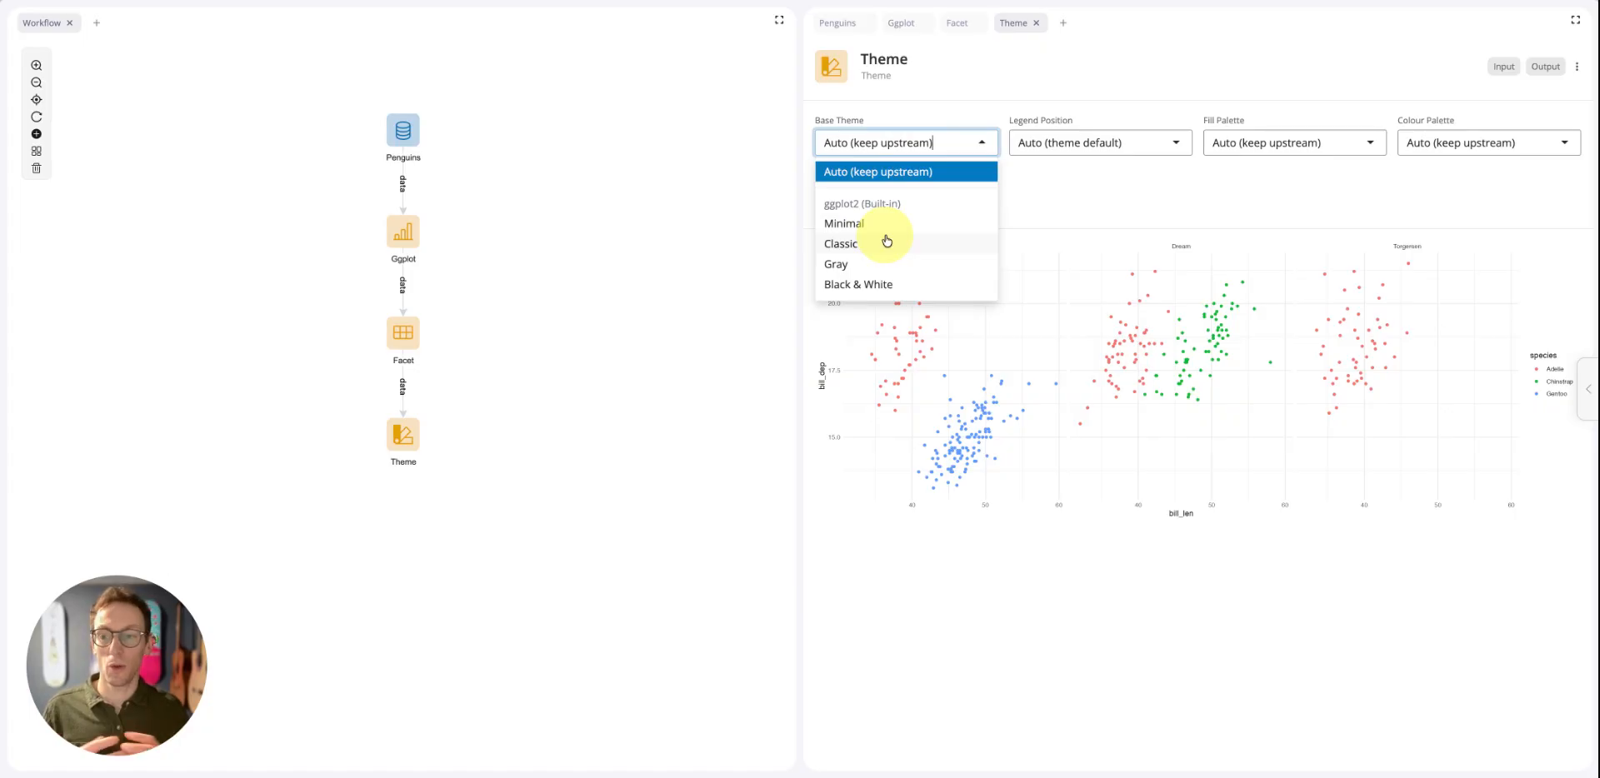
pyautogui.scroll(-1, 885, 234)
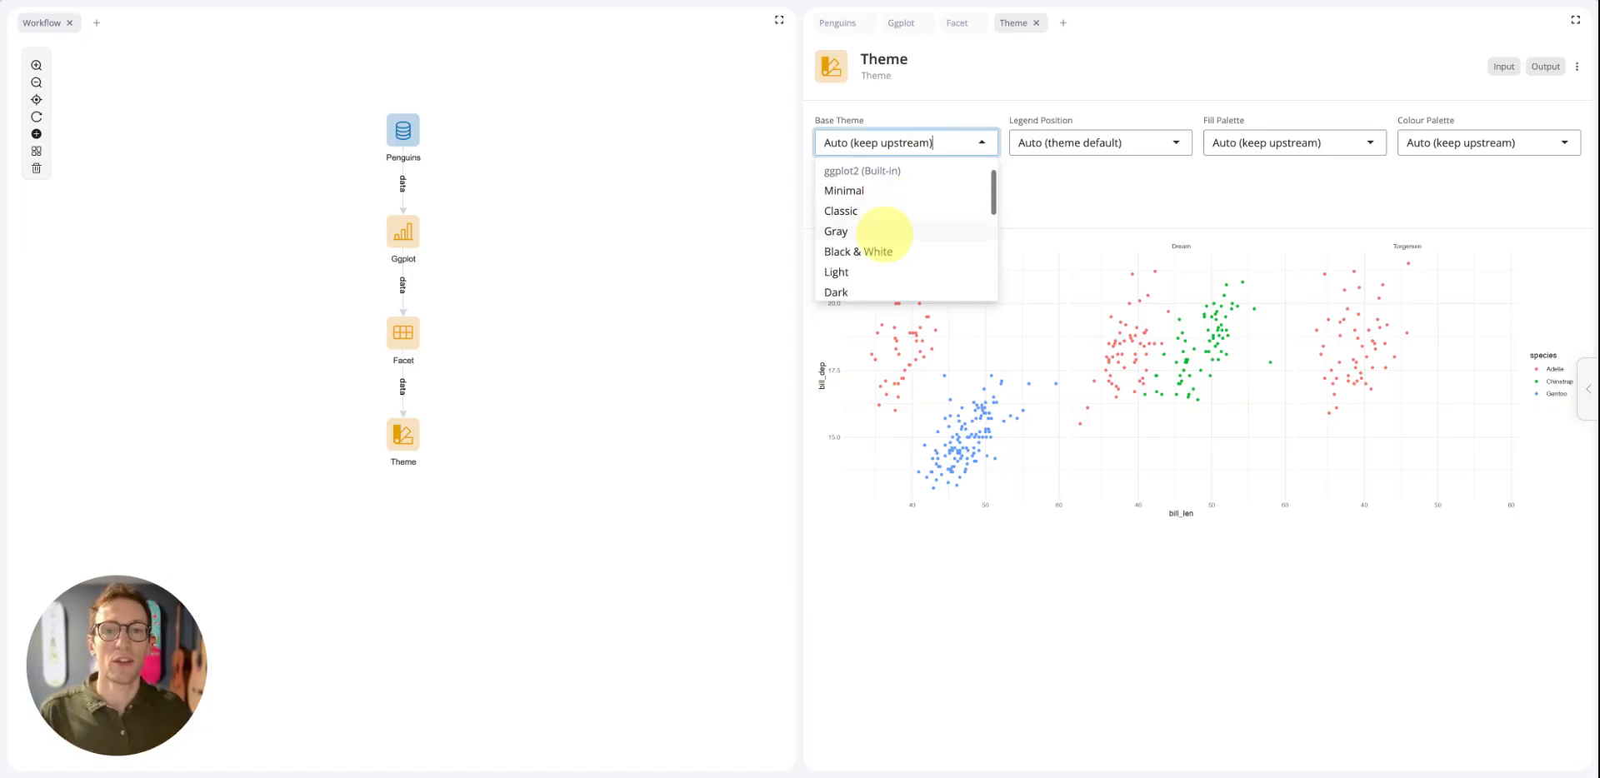
pyautogui.click(883, 251)
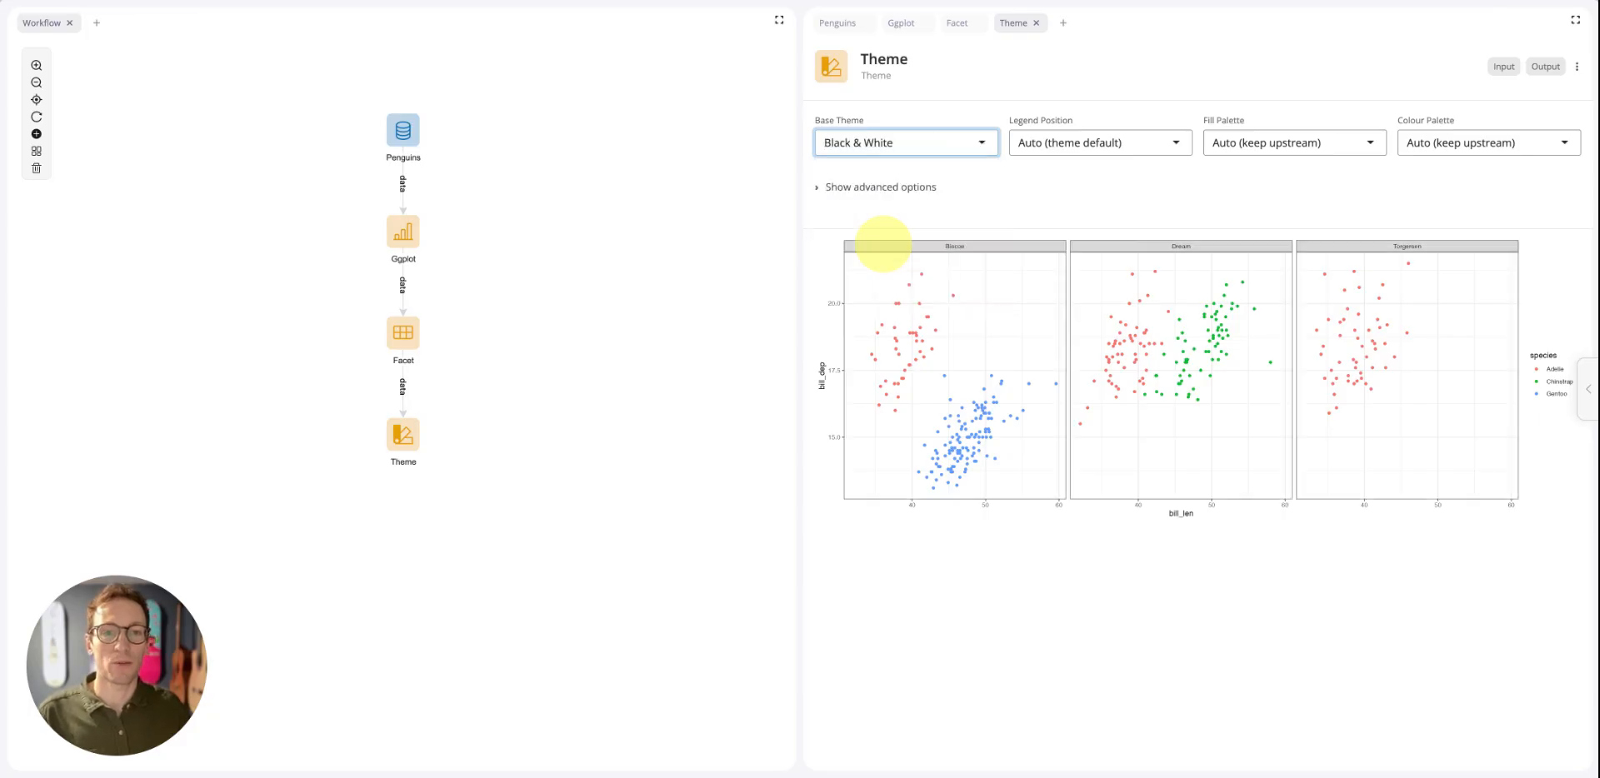
pyautogui.click(915, 142)
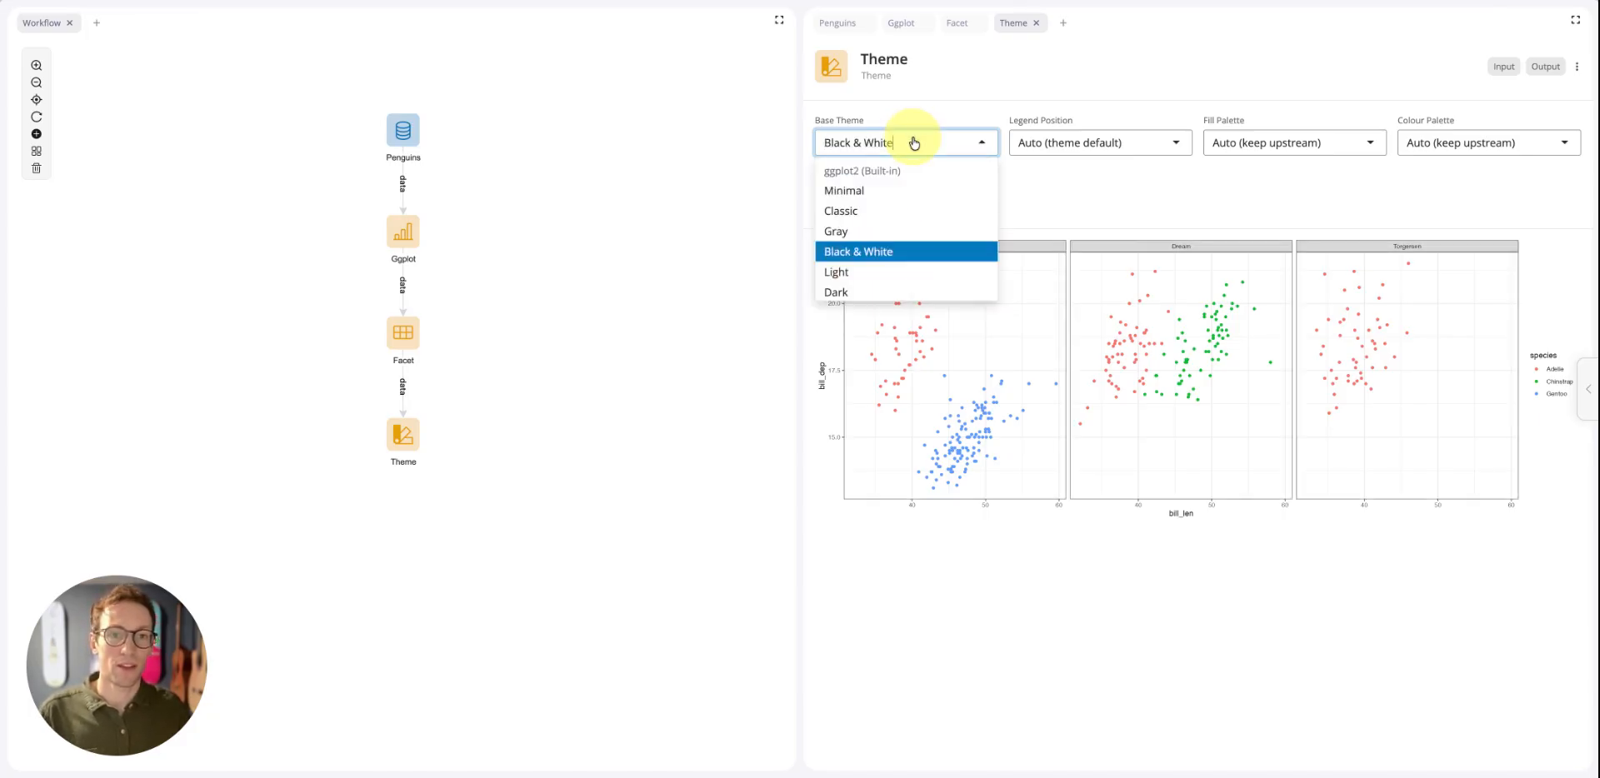
pyautogui.click(1043, 221)
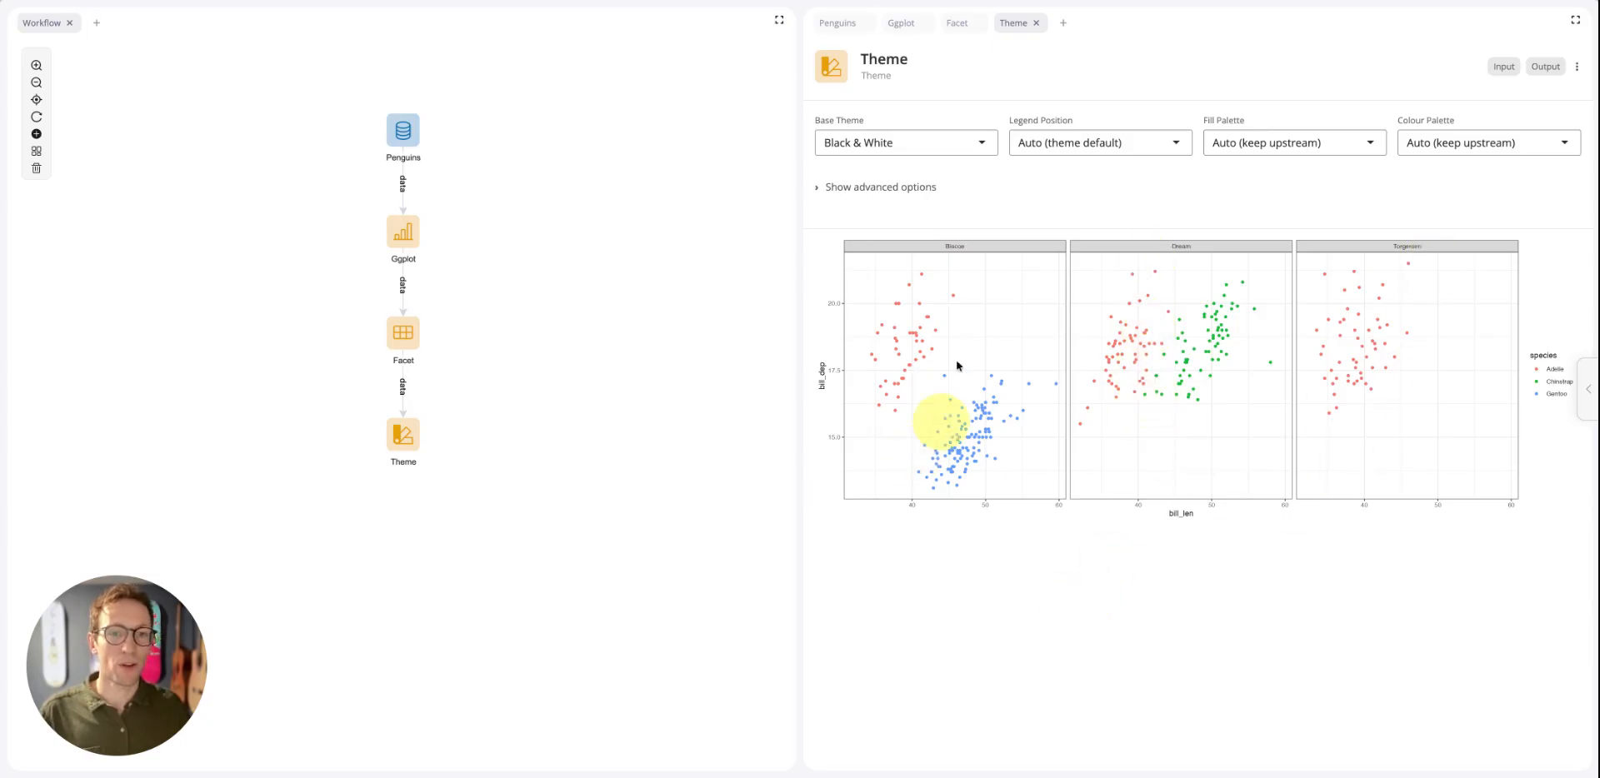
# Try the Wall Street Journal base theme on the plot, and return the base theme to Black & White
pyautogui.click(962, 139)
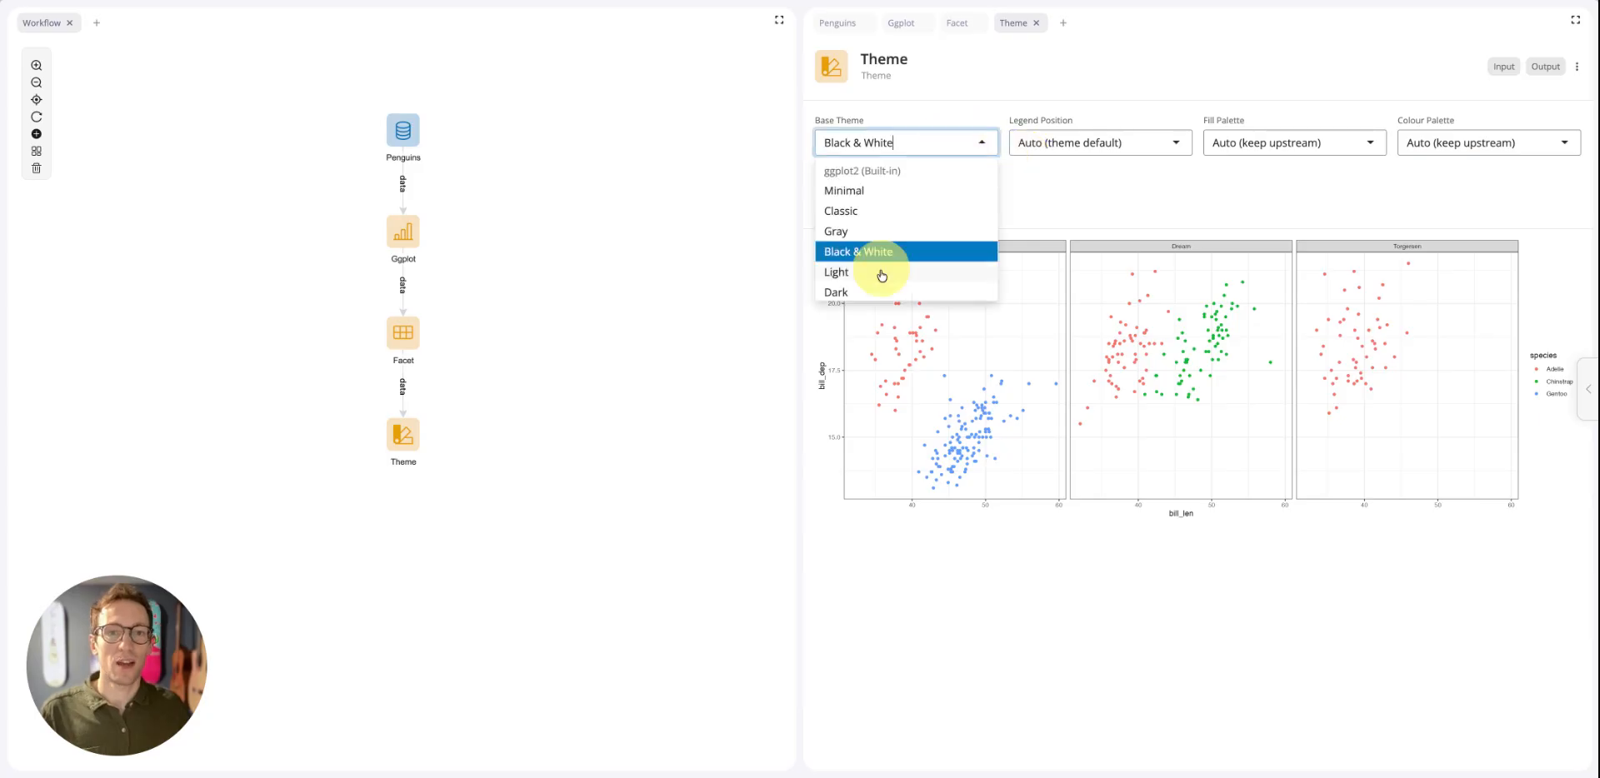
pyautogui.scroll(-4, 882, 272)
pyautogui.scroll(-3, 882, 275)
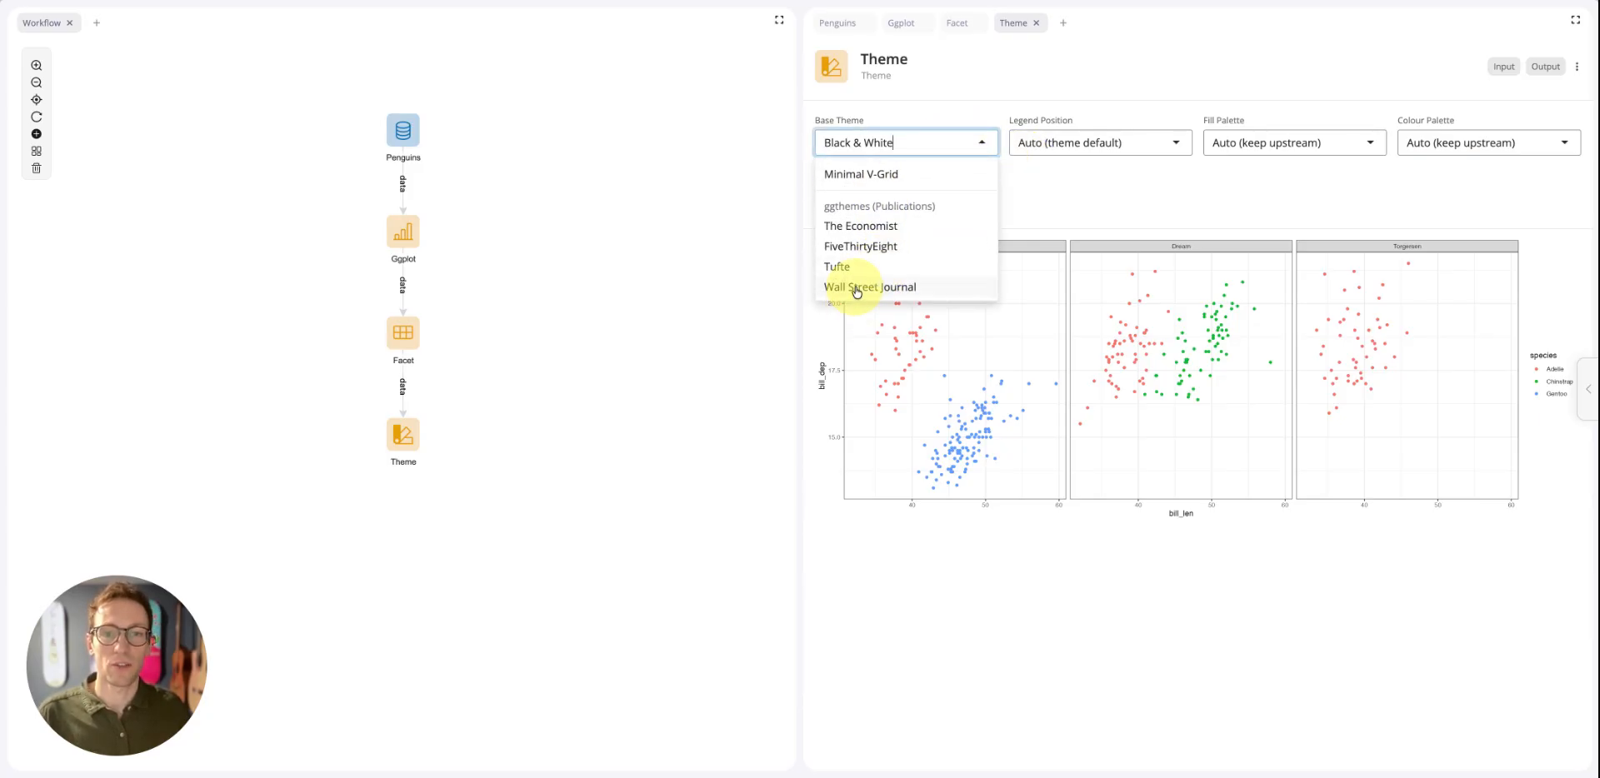
pyautogui.click(857, 290)
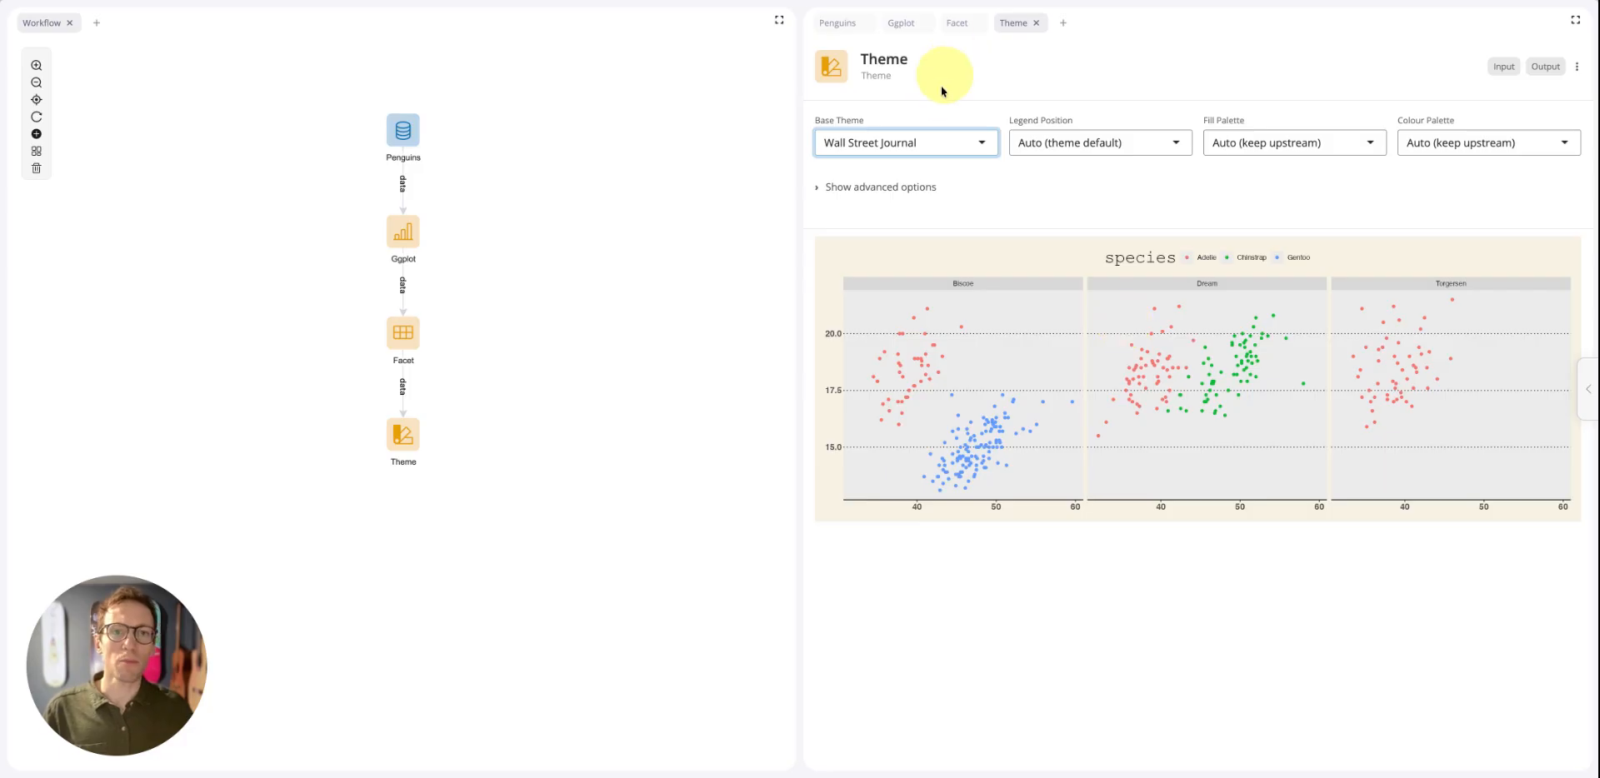
pyautogui.click(917, 141)
pyautogui.scroll(5, 850, 238)
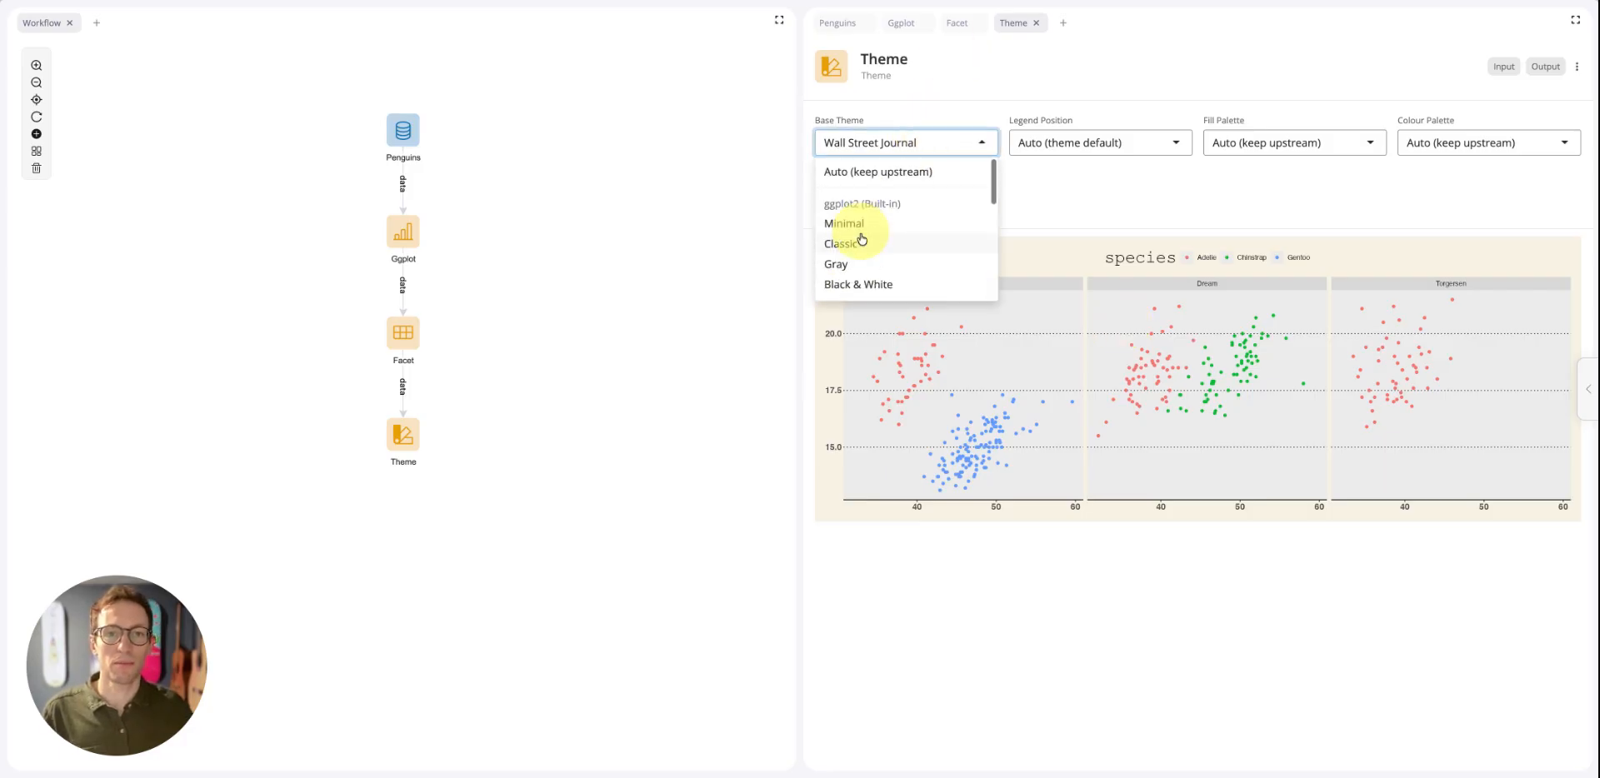
pyautogui.click(865, 287)
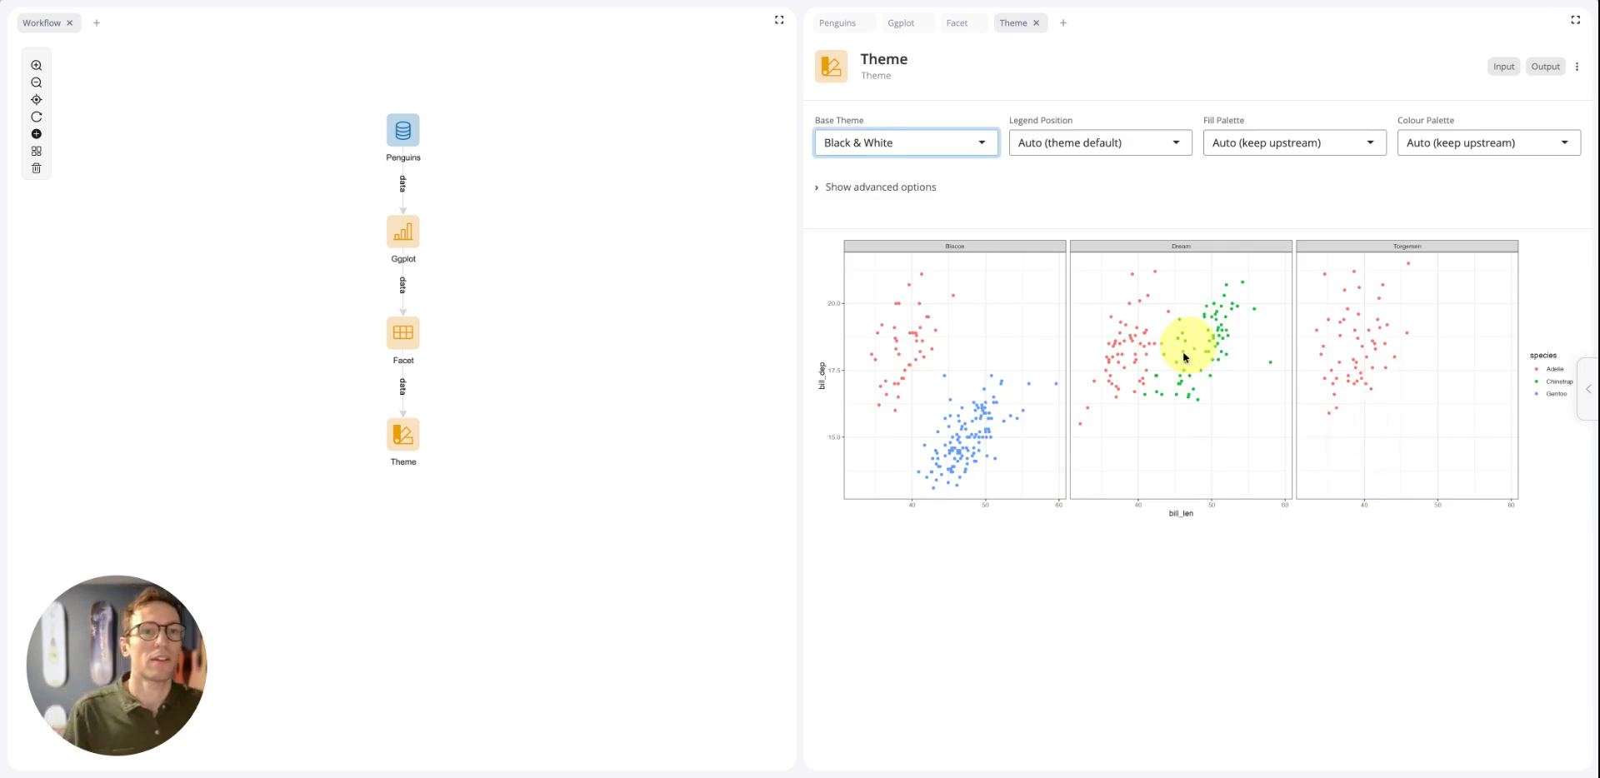
# Try the Left and Bottom legend positions, and reset the legend position to Auto (theme default)
pyautogui.click(1169, 144)
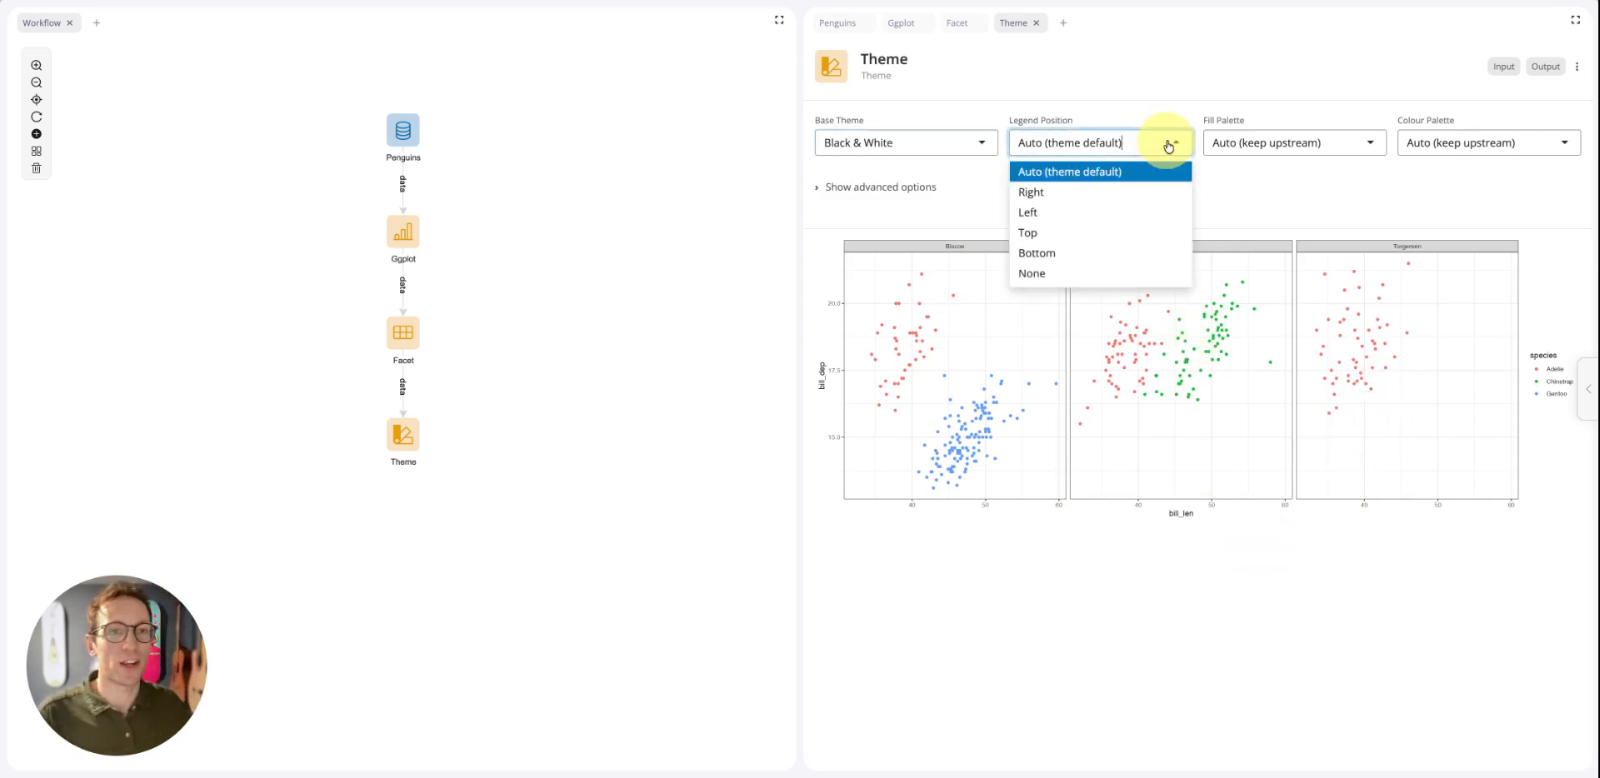
pyautogui.click(1082, 214)
pyautogui.click(1077, 142)
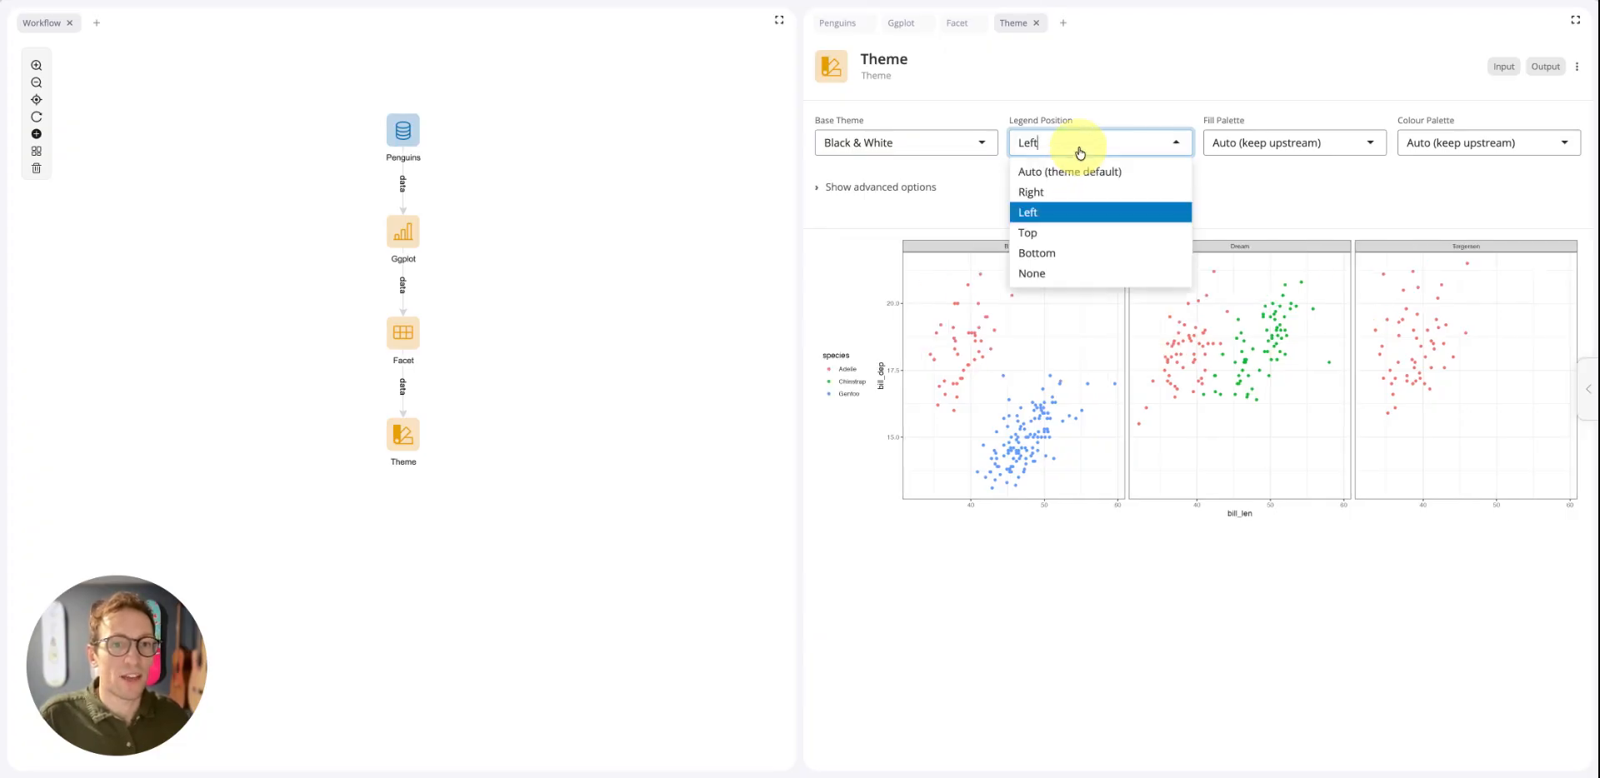
pyautogui.click(1055, 248)
pyautogui.click(1078, 145)
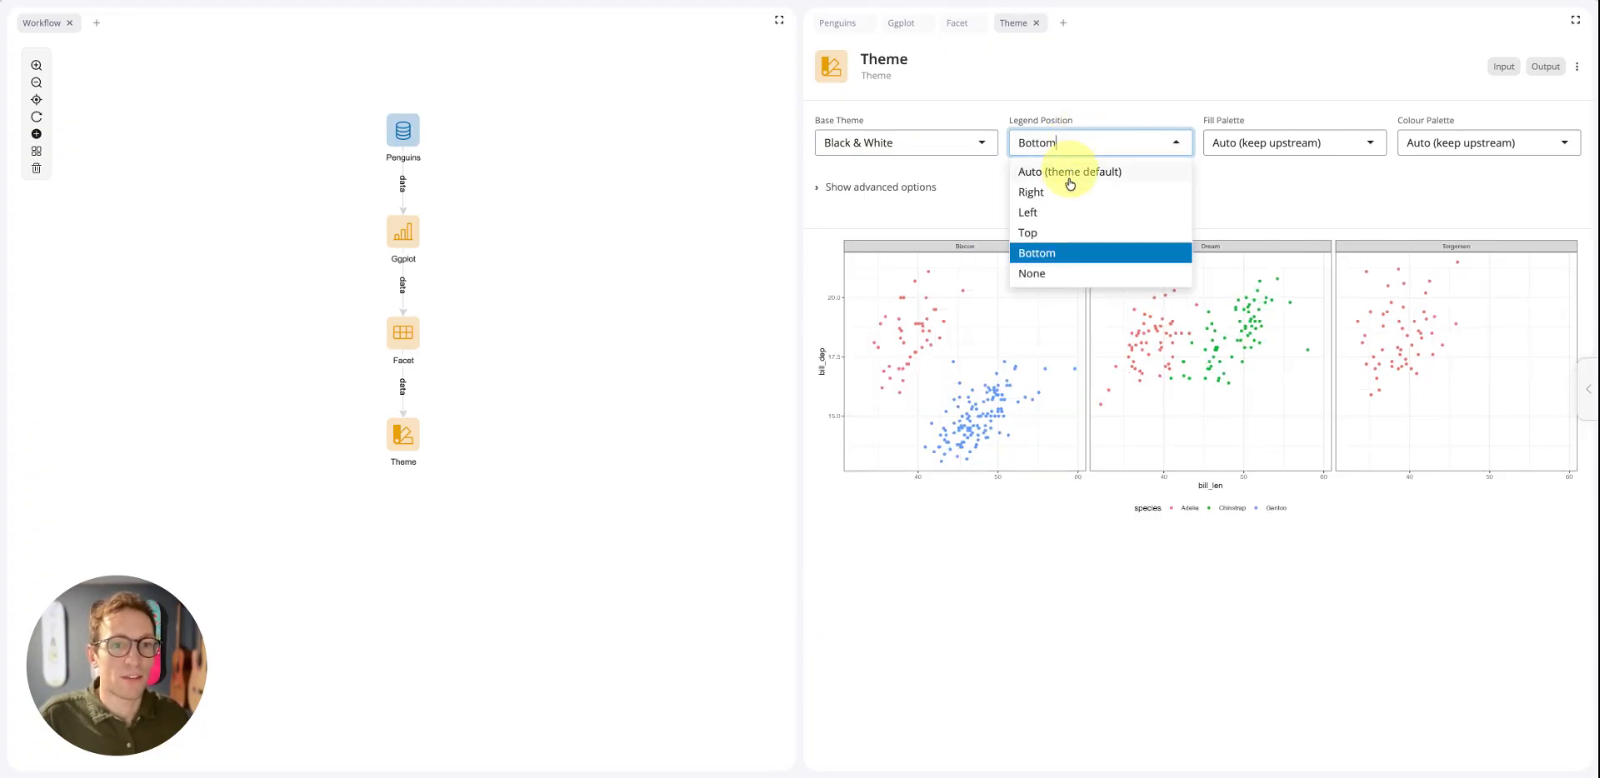
pyautogui.click(1071, 173)
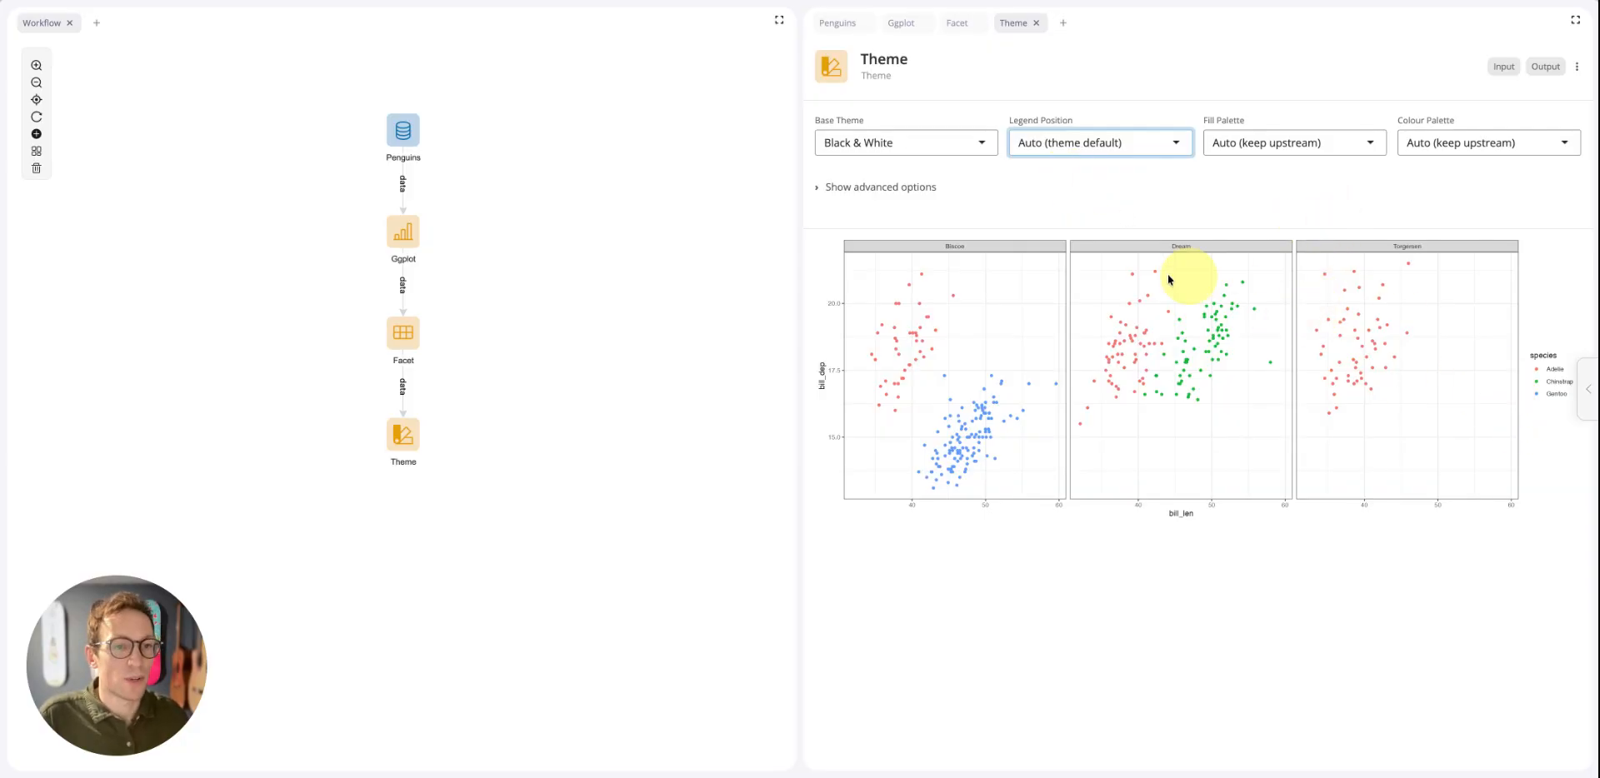
# Set the Theme block's colour palette to Viridis (categorical)
pyautogui.click(1448, 147)
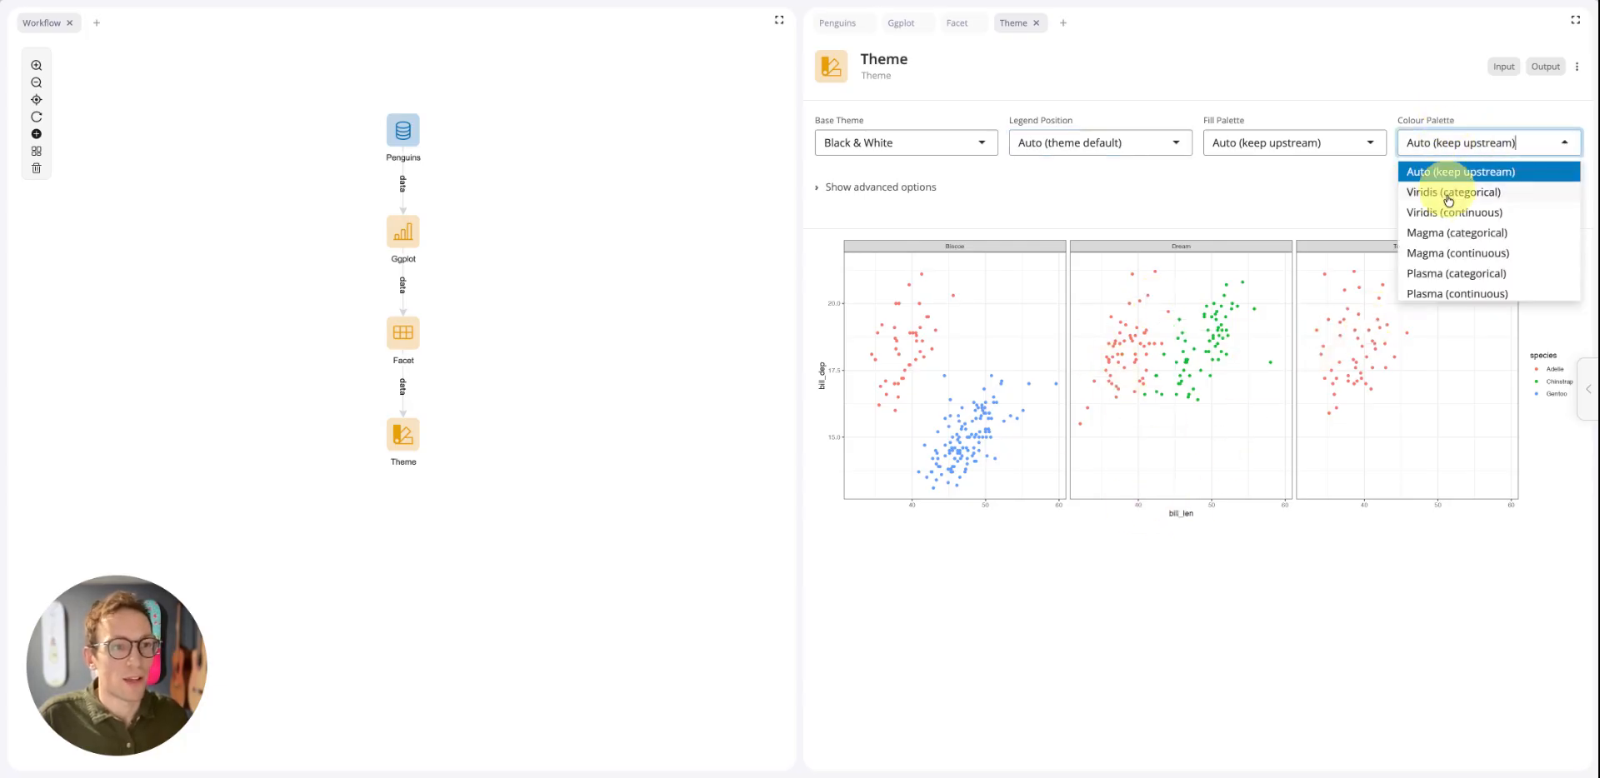
pyautogui.scroll(-1, 1459, 227)
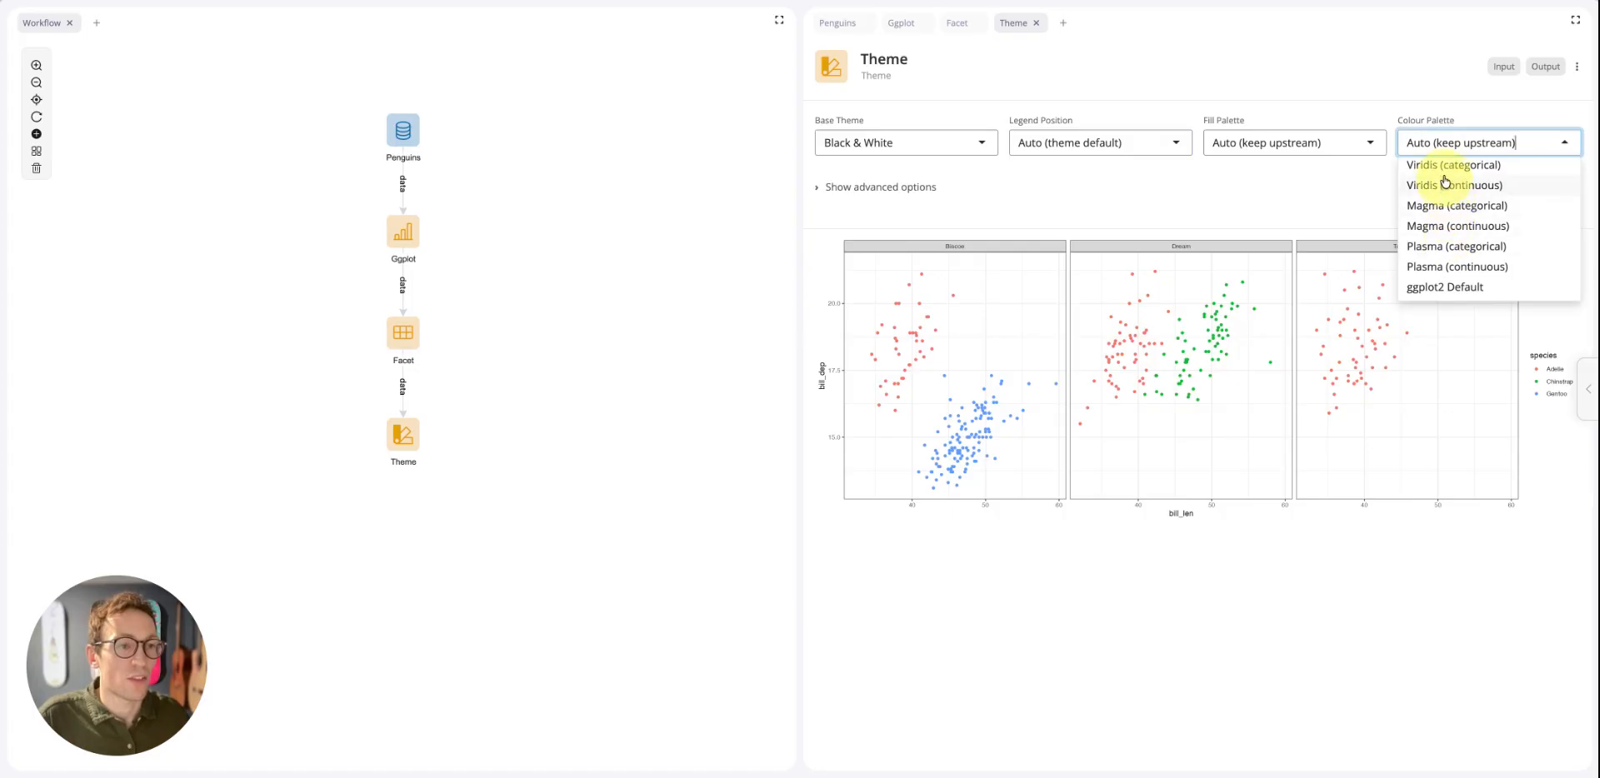
pyautogui.scroll(1, 1444, 175)
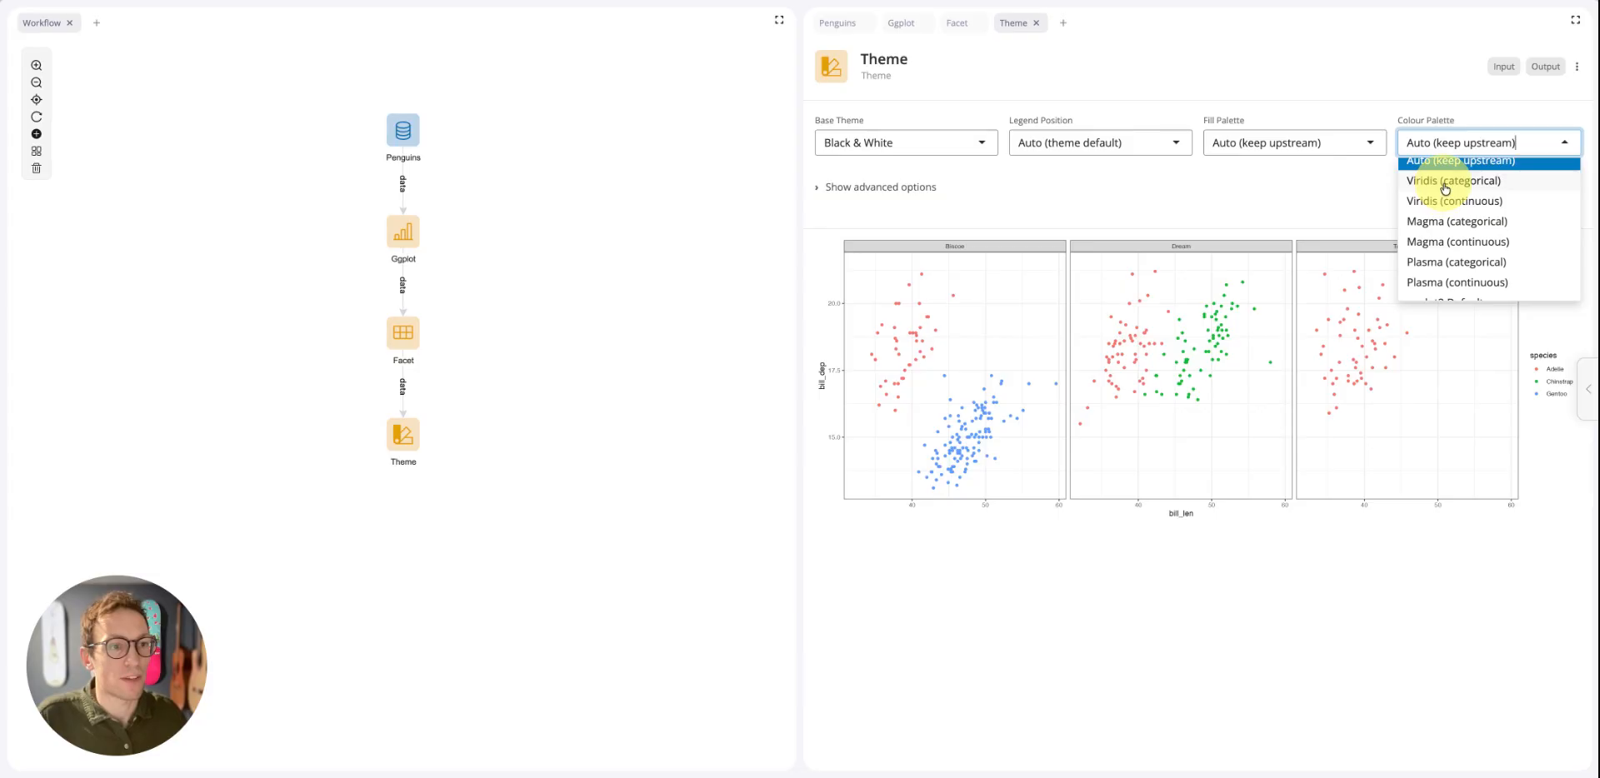
pyautogui.click(1445, 182)
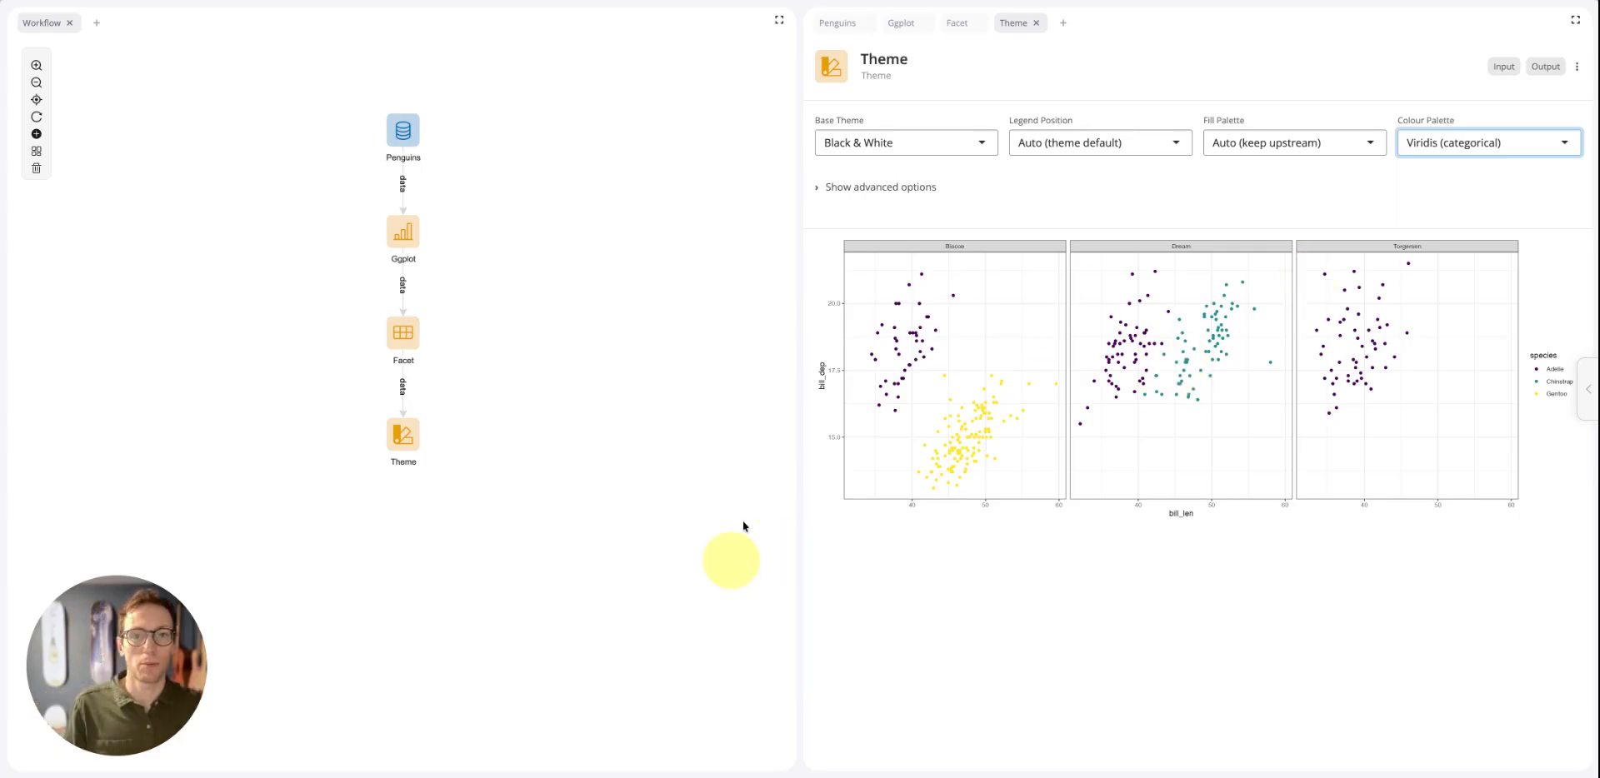
# In the Theme block's advanced options, set the base font size to 20 and hide the minor grid lines
pyautogui.click(843, 190)
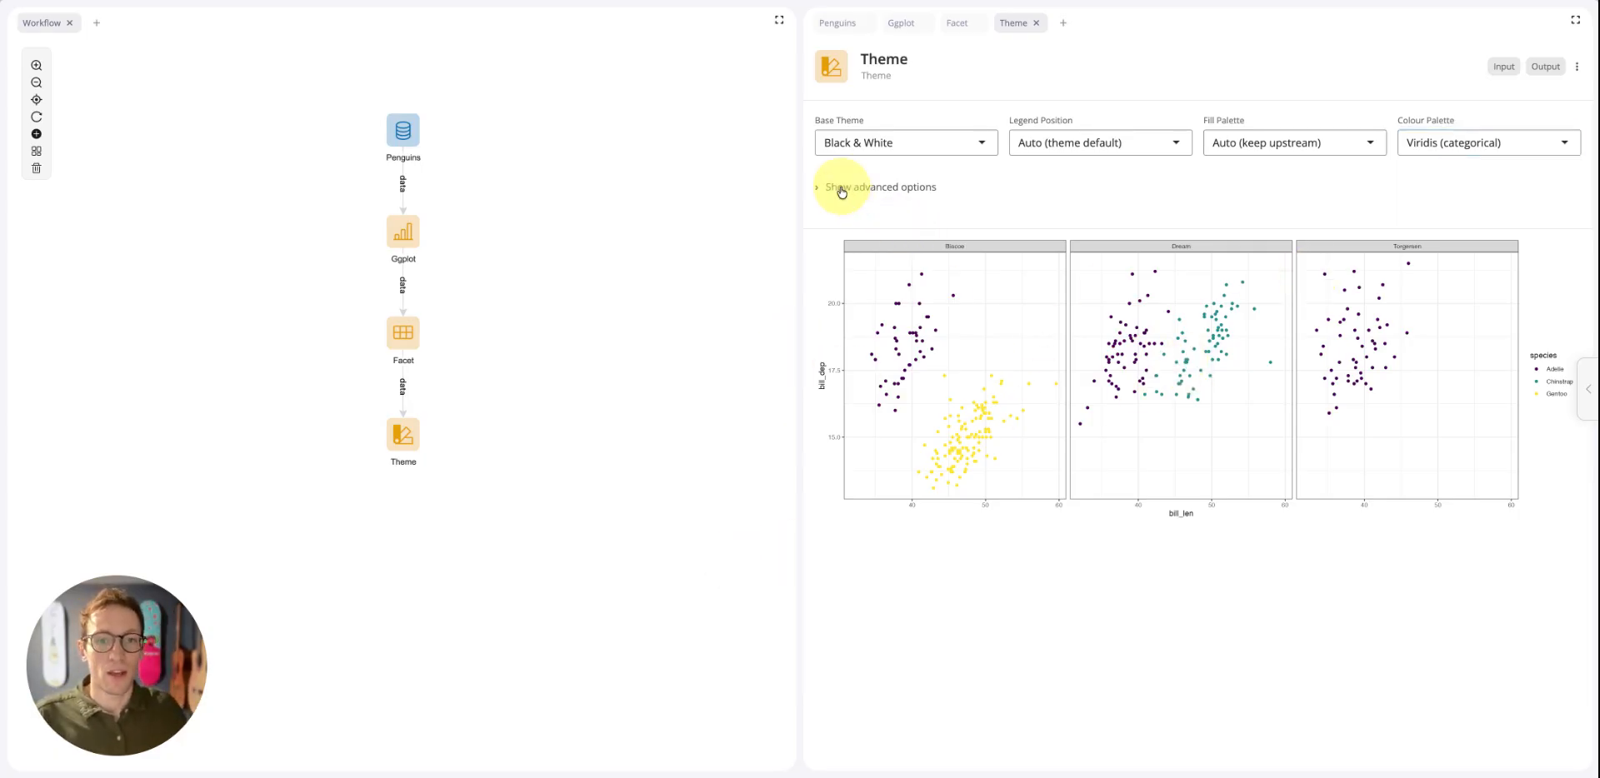
pyautogui.scroll(-1, 898, 357)
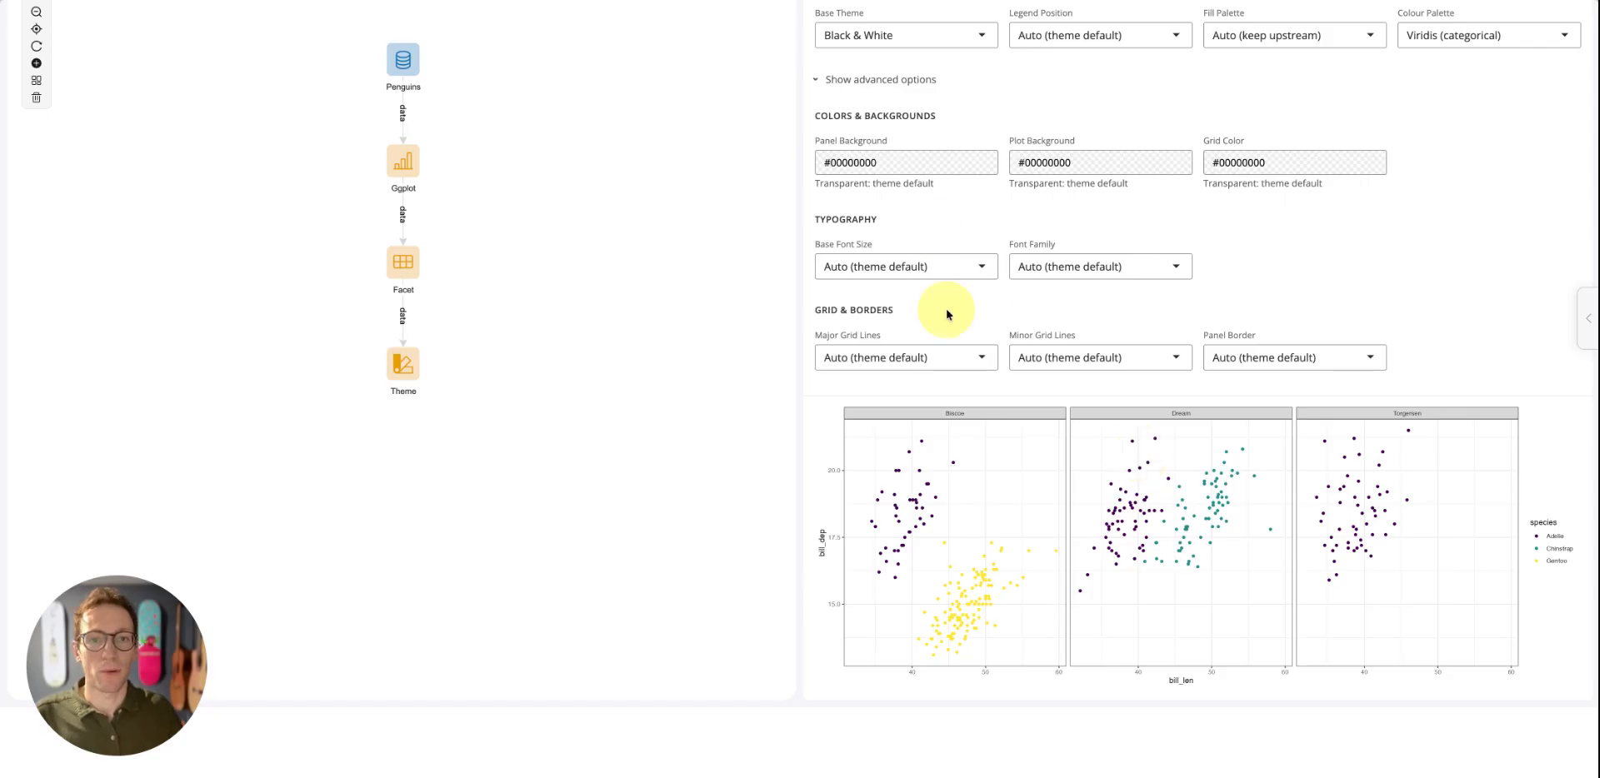
pyautogui.click(964, 276)
pyautogui.scroll(-4, 879, 408)
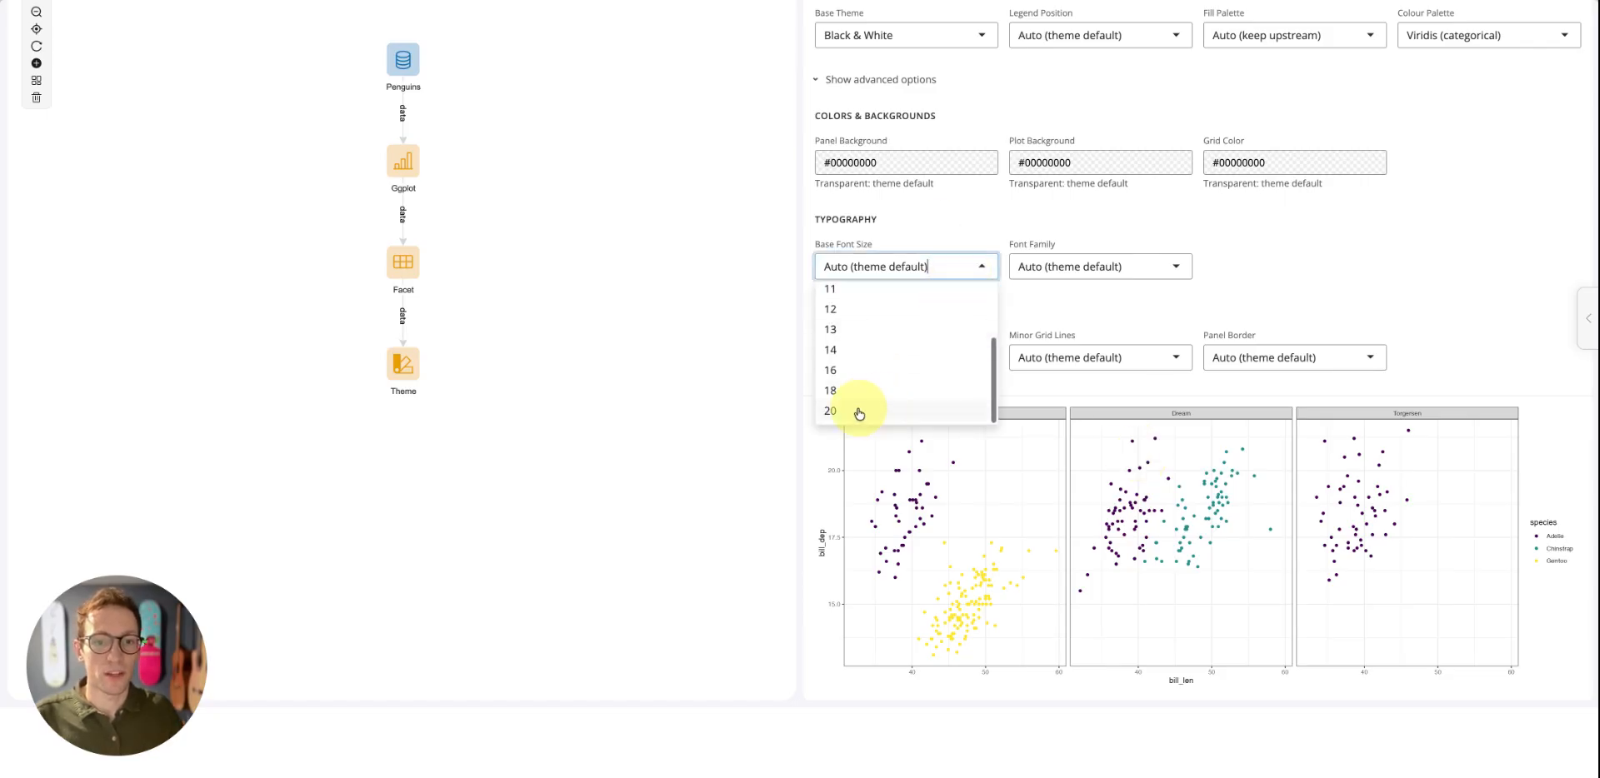
pyautogui.click(858, 406)
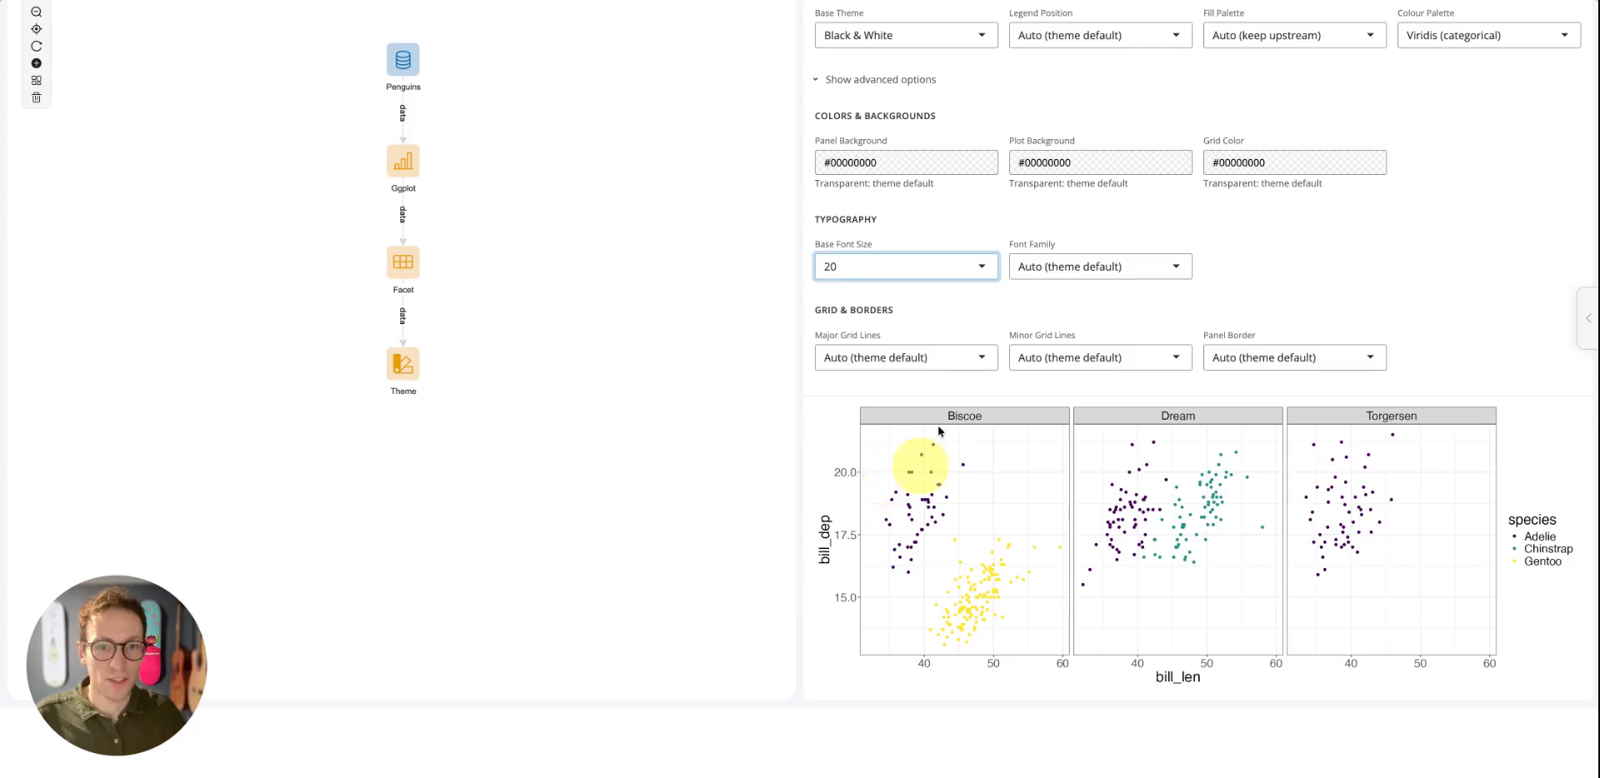
pyautogui.click(1059, 356)
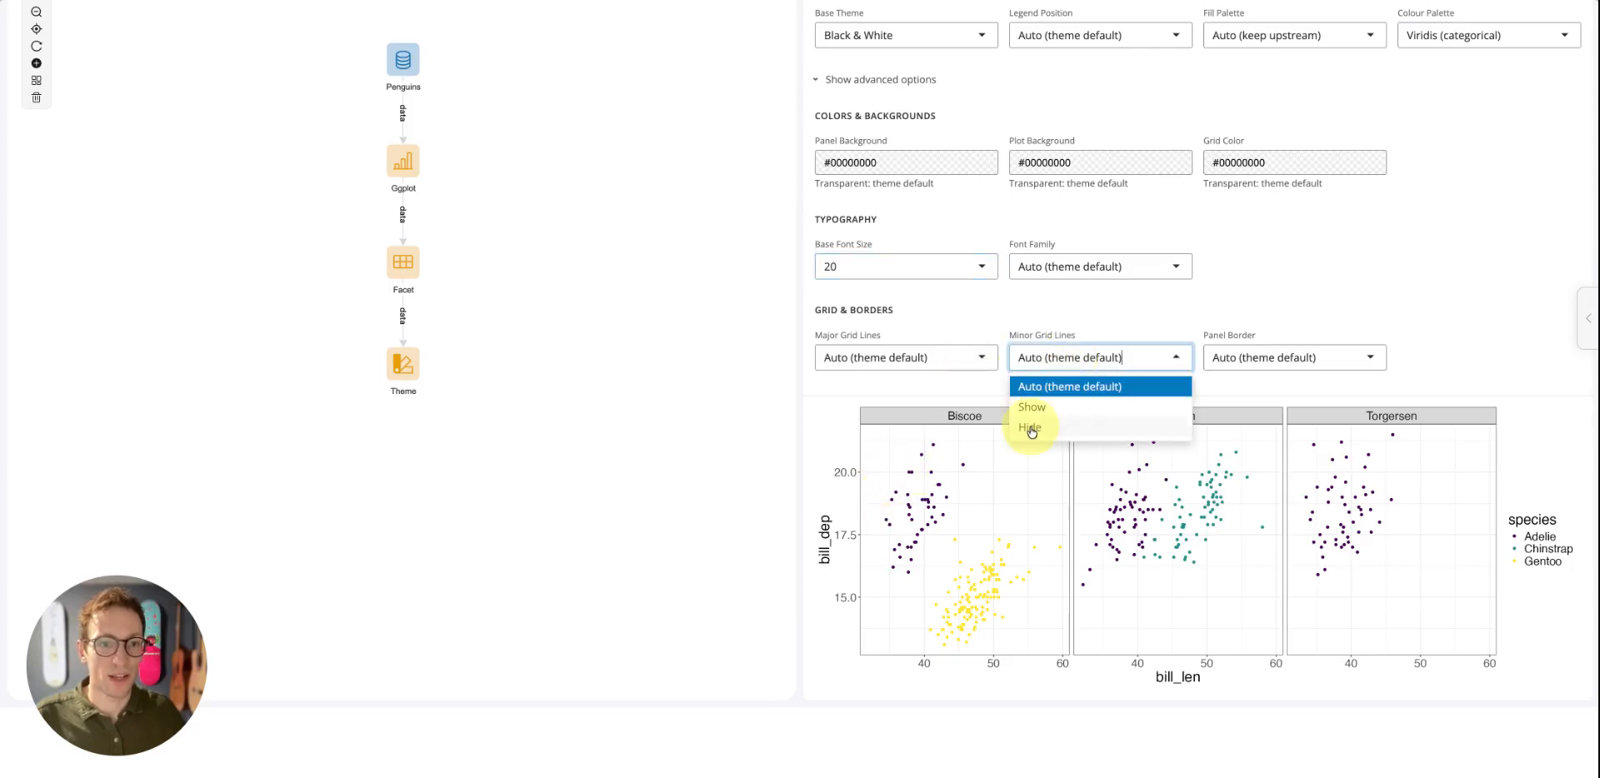
pyautogui.click(1032, 430)
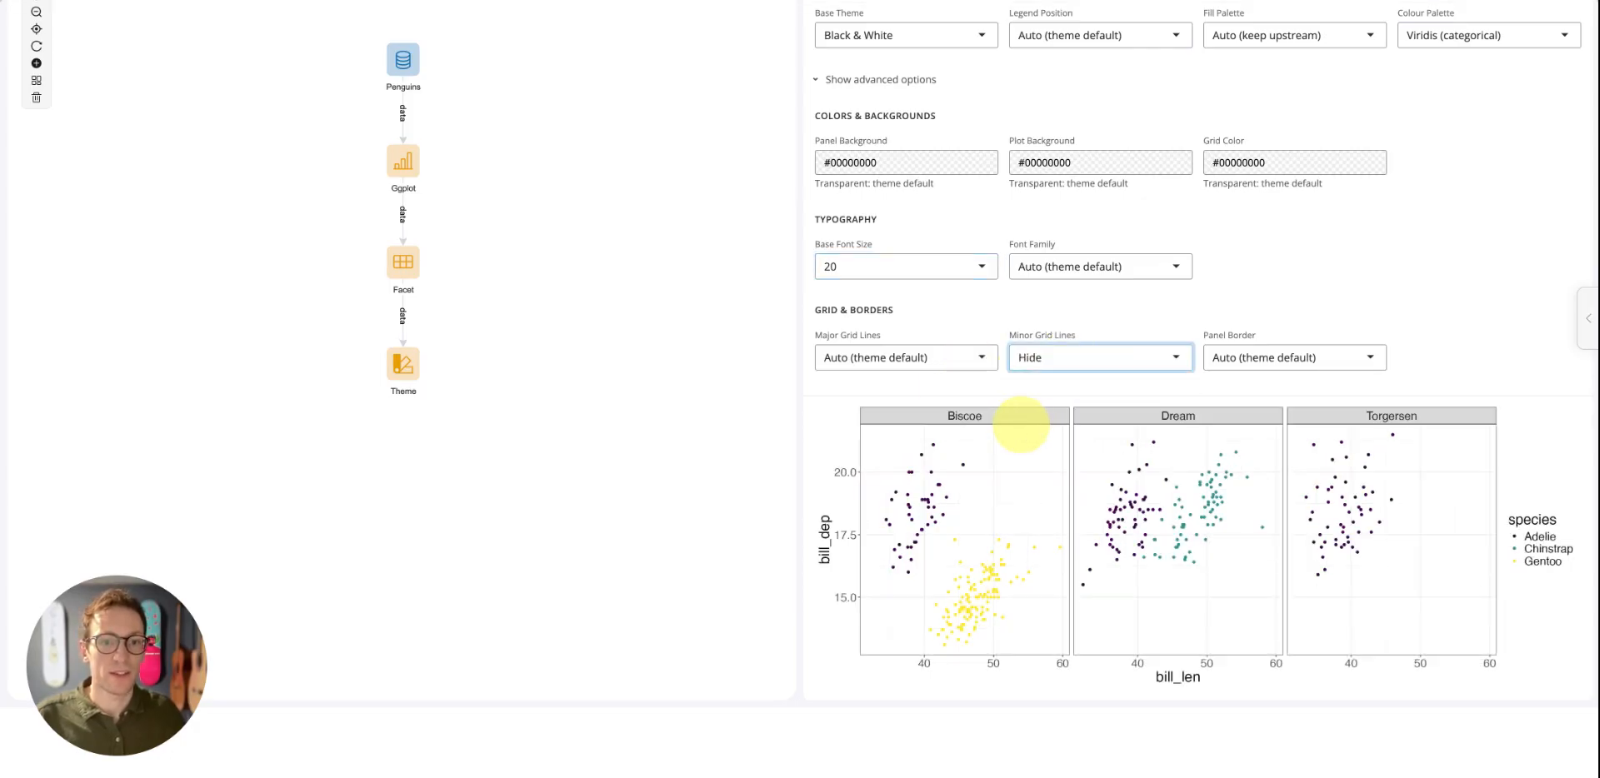
# Set the Theme block's grid color to a semi-transparent dark grey, #14131372
pyautogui.scroll(1, 1224, 328)
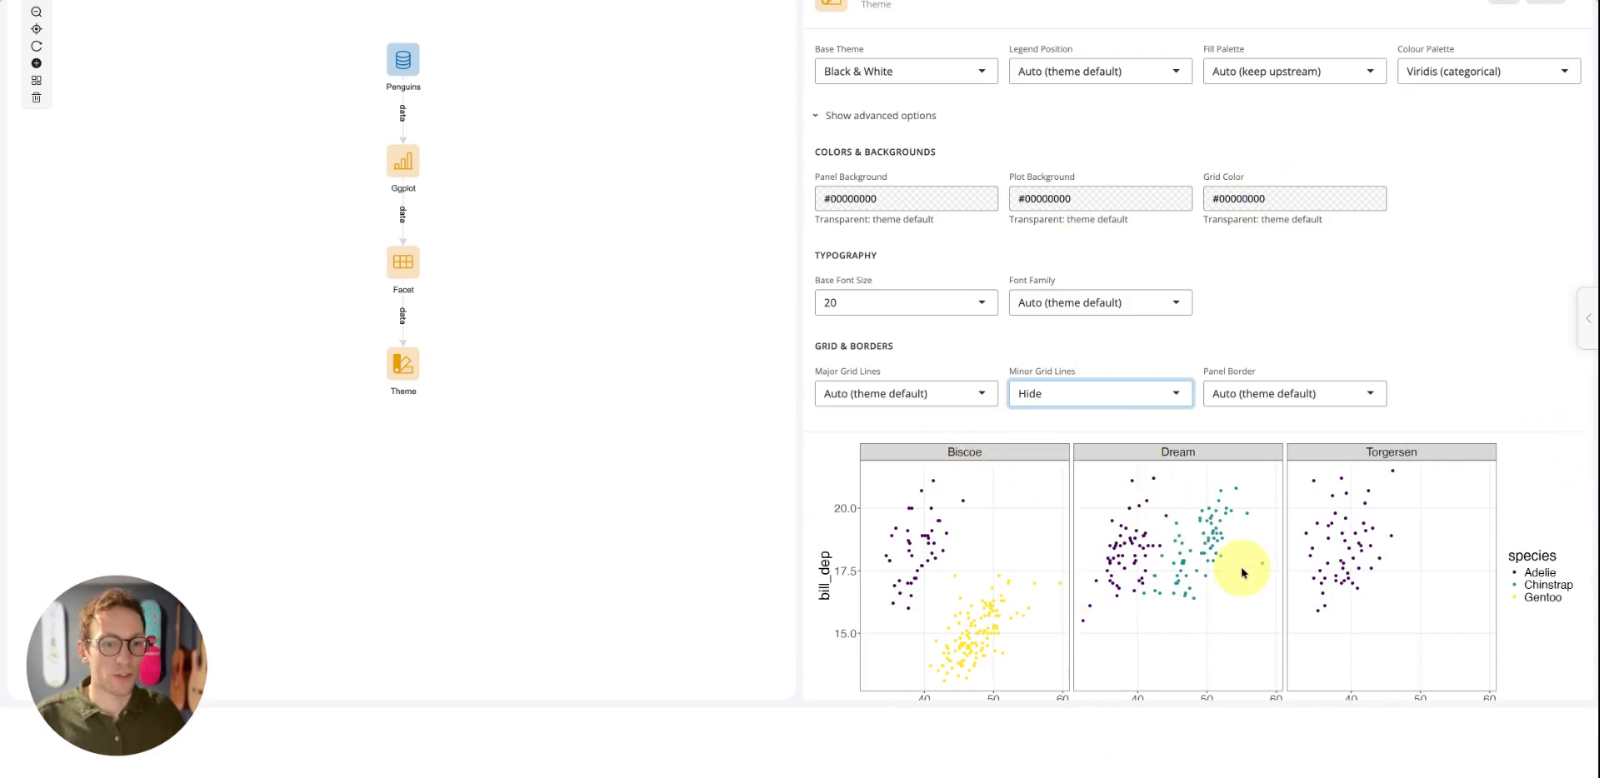
pyautogui.click(1320, 200)
pyautogui.moveTo(1230, 309)
pyautogui.mouseDown()
pyautogui.moveTo(1236, 250)
pyautogui.moveTo(1275, 265)
pyautogui.moveTo(1231, 310)
pyautogui.mouseUp()
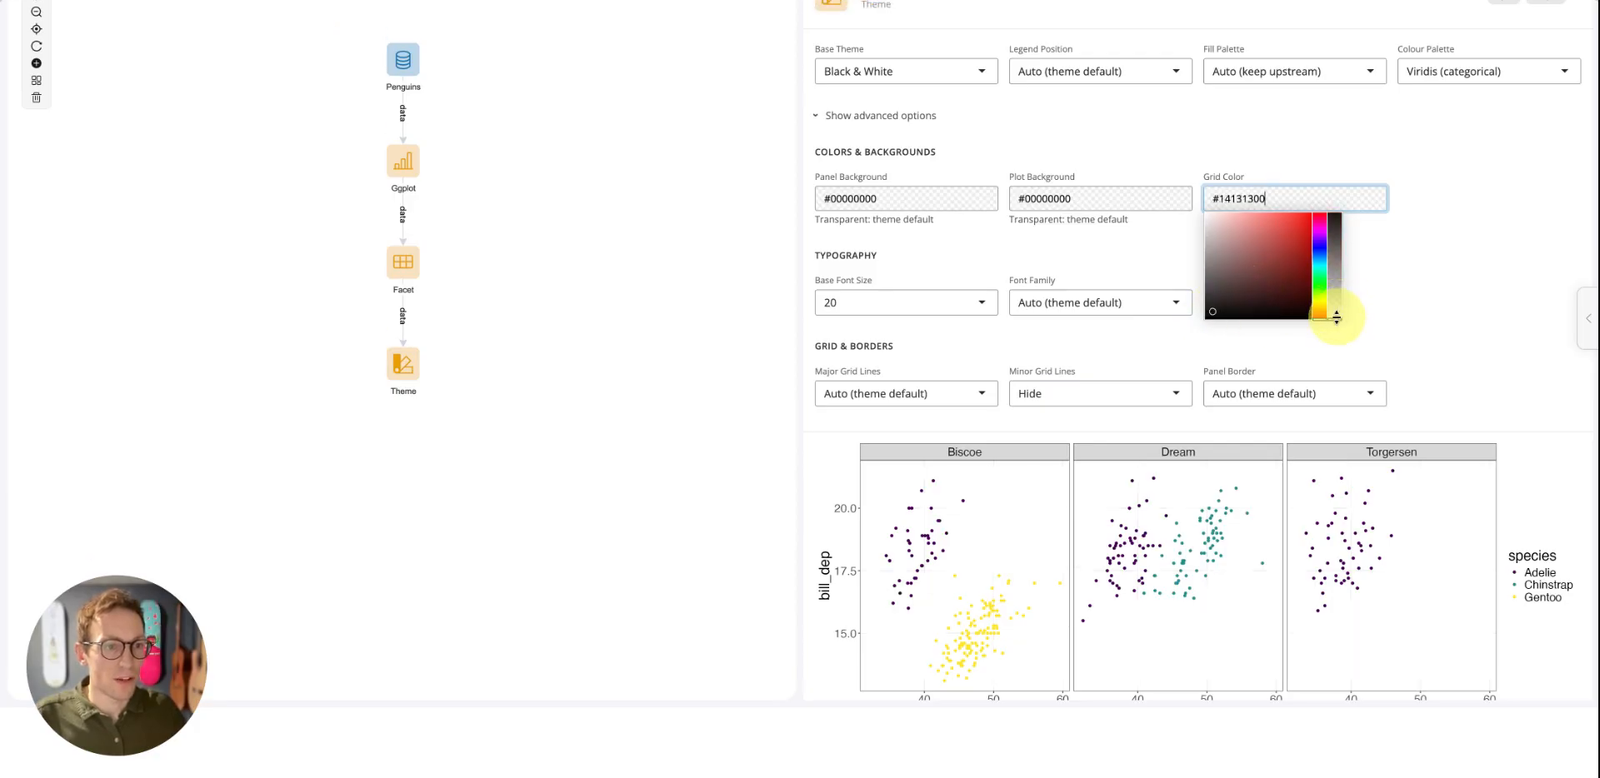
pyautogui.moveTo(1337, 317); pyautogui.dragTo(1338, 264)
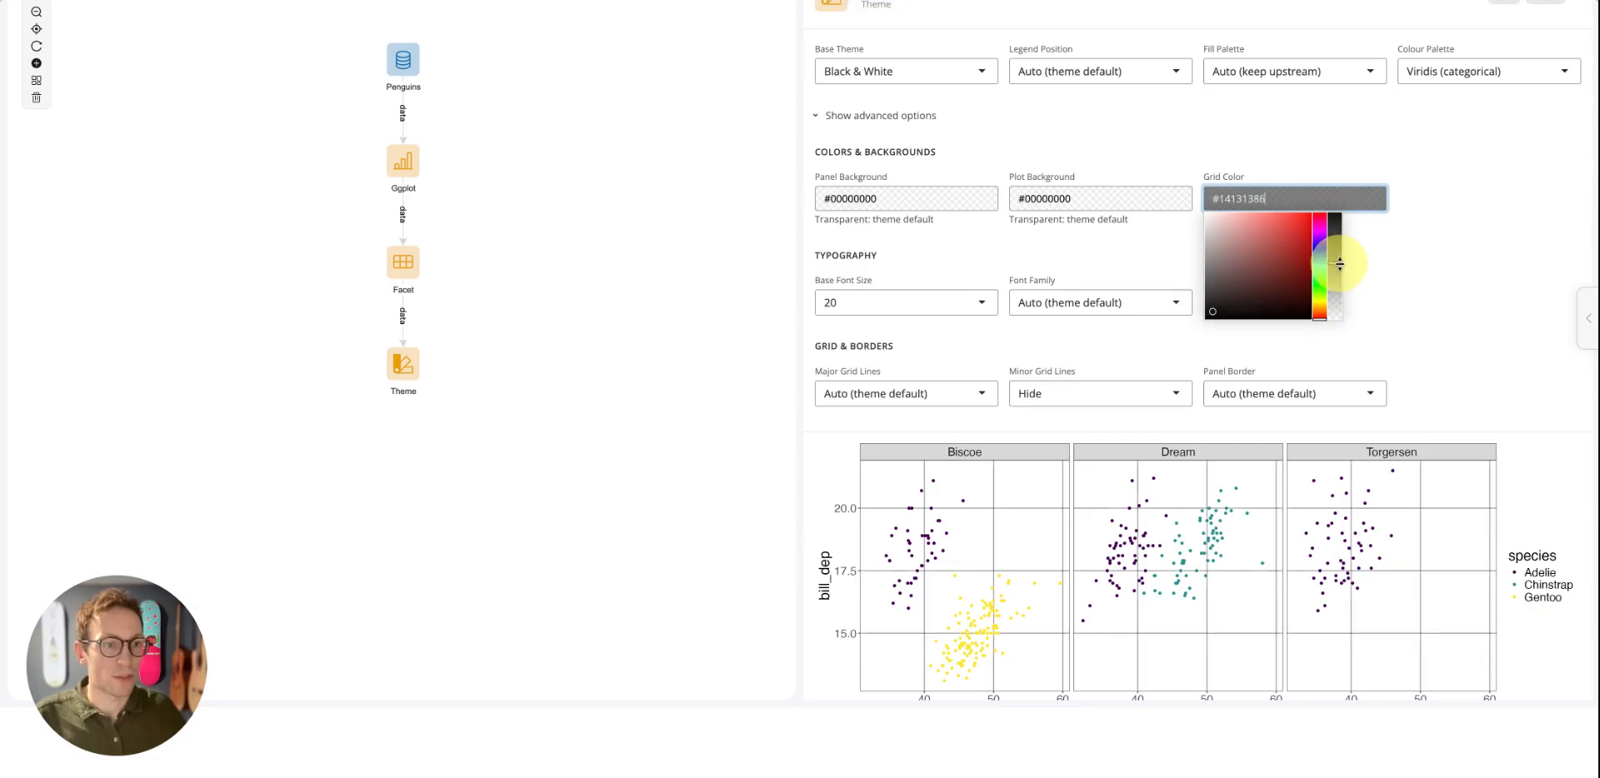
pyautogui.moveTo(1339, 263); pyautogui.dragTo(1339, 272)
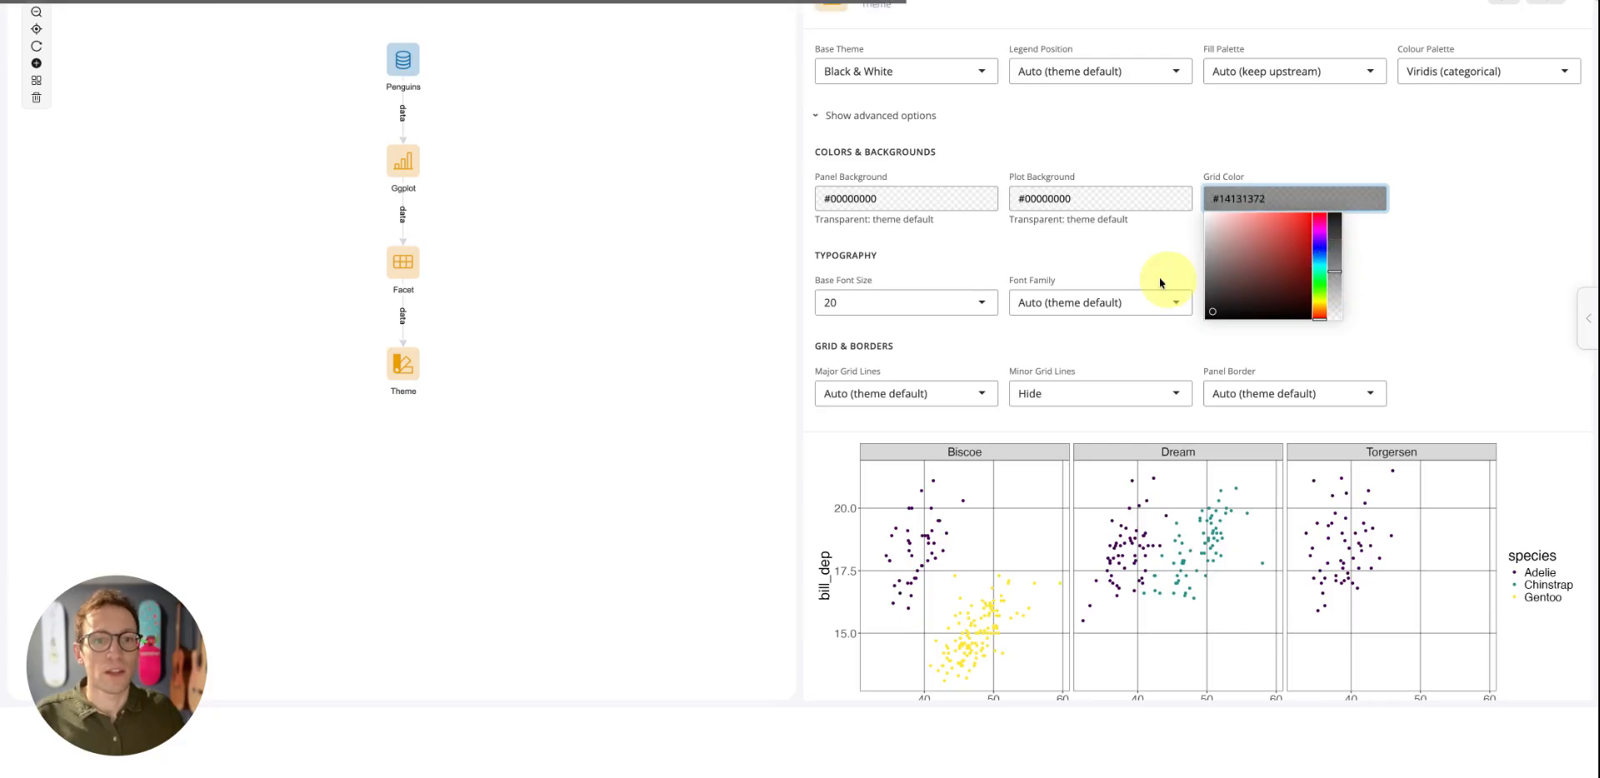
# Set the Theme block's panel background to a semi-transparent light grey, #C9C1C142
pyautogui.click(900, 200)
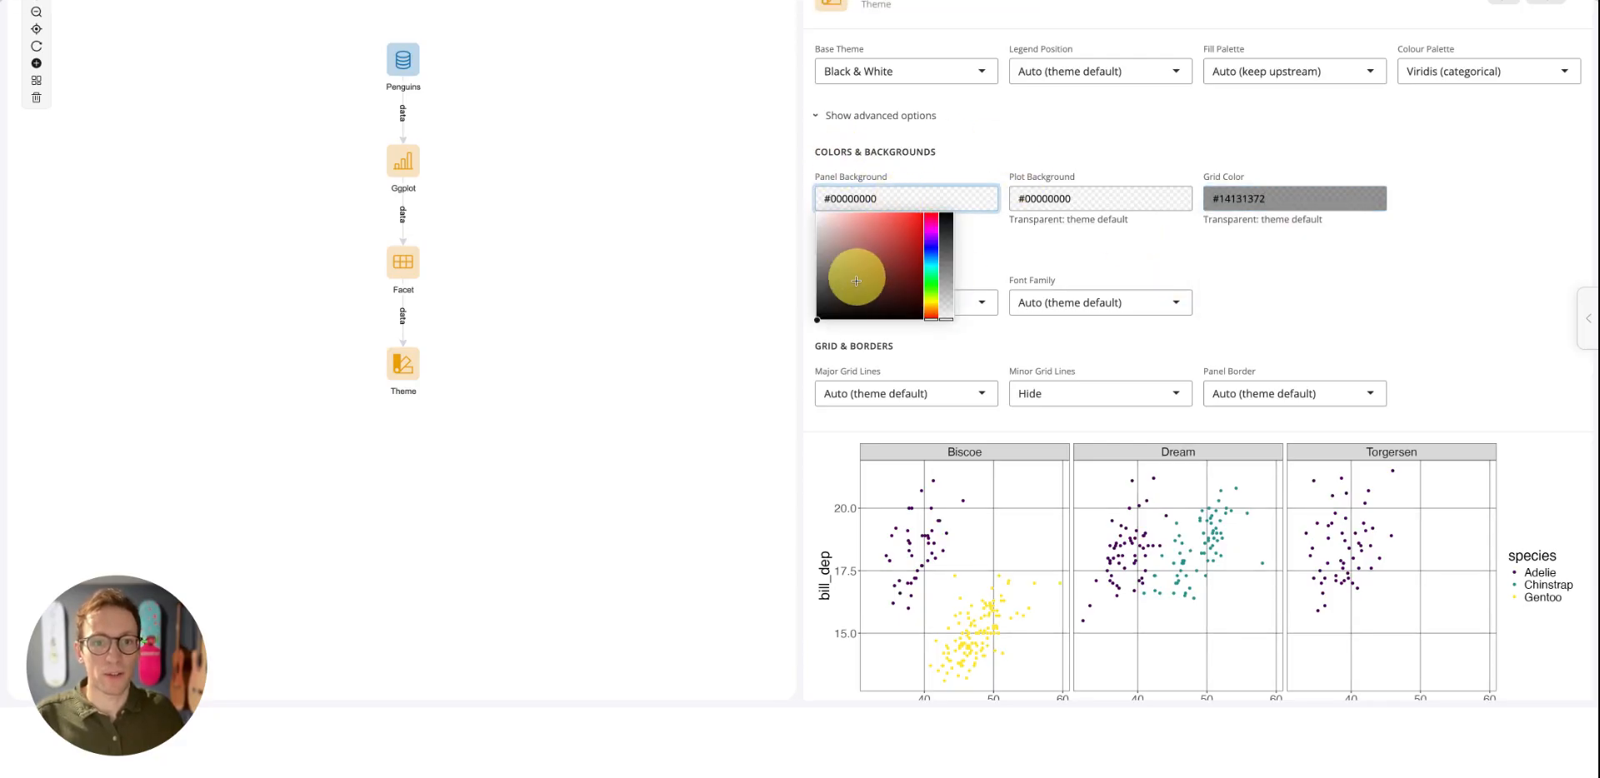
pyautogui.moveTo(855, 282); pyautogui.dragTo(822, 236)
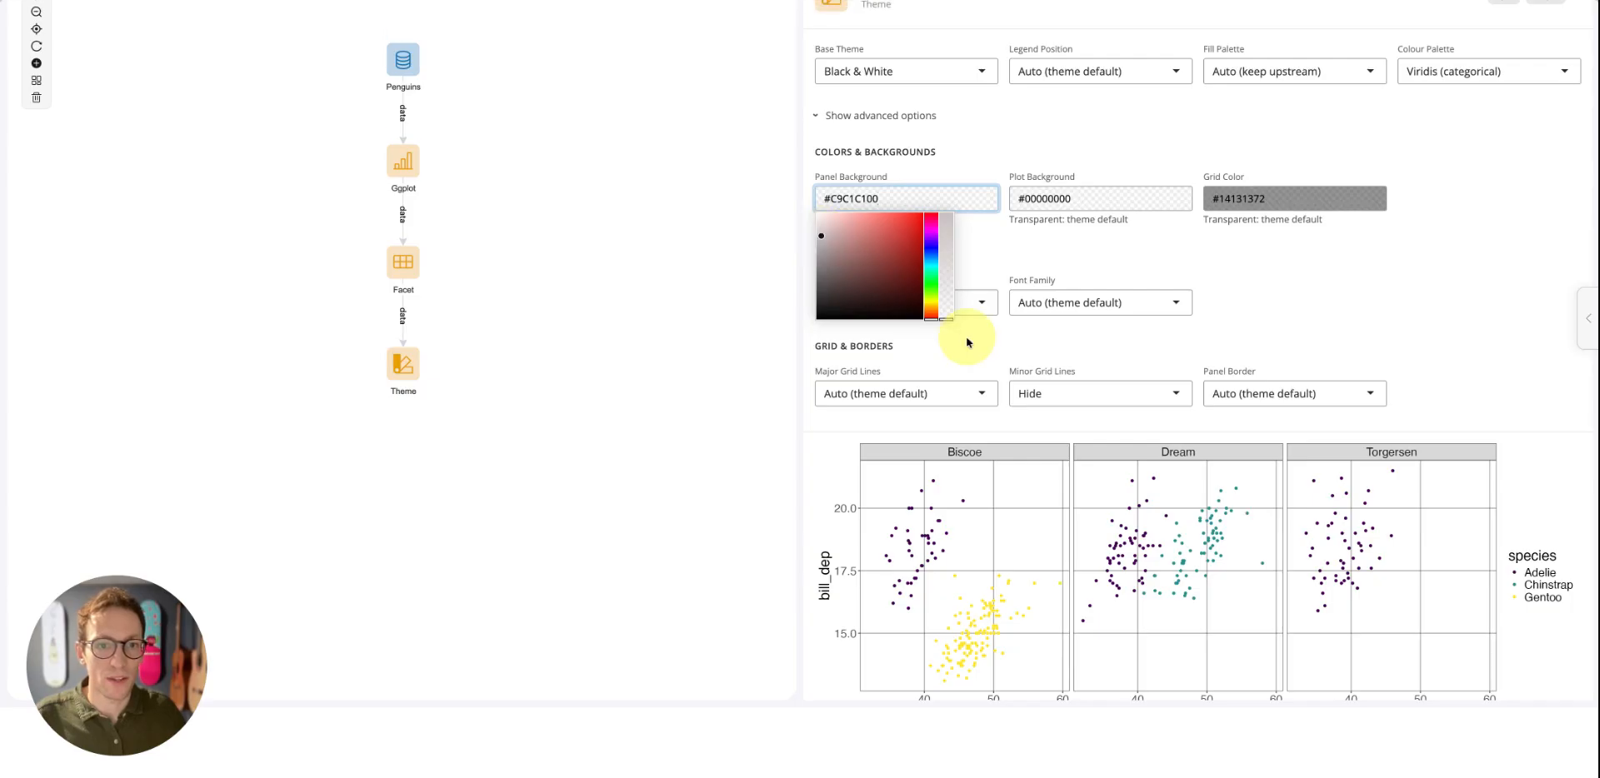
pyautogui.moveTo(947, 317); pyautogui.dragTo(948, 273)
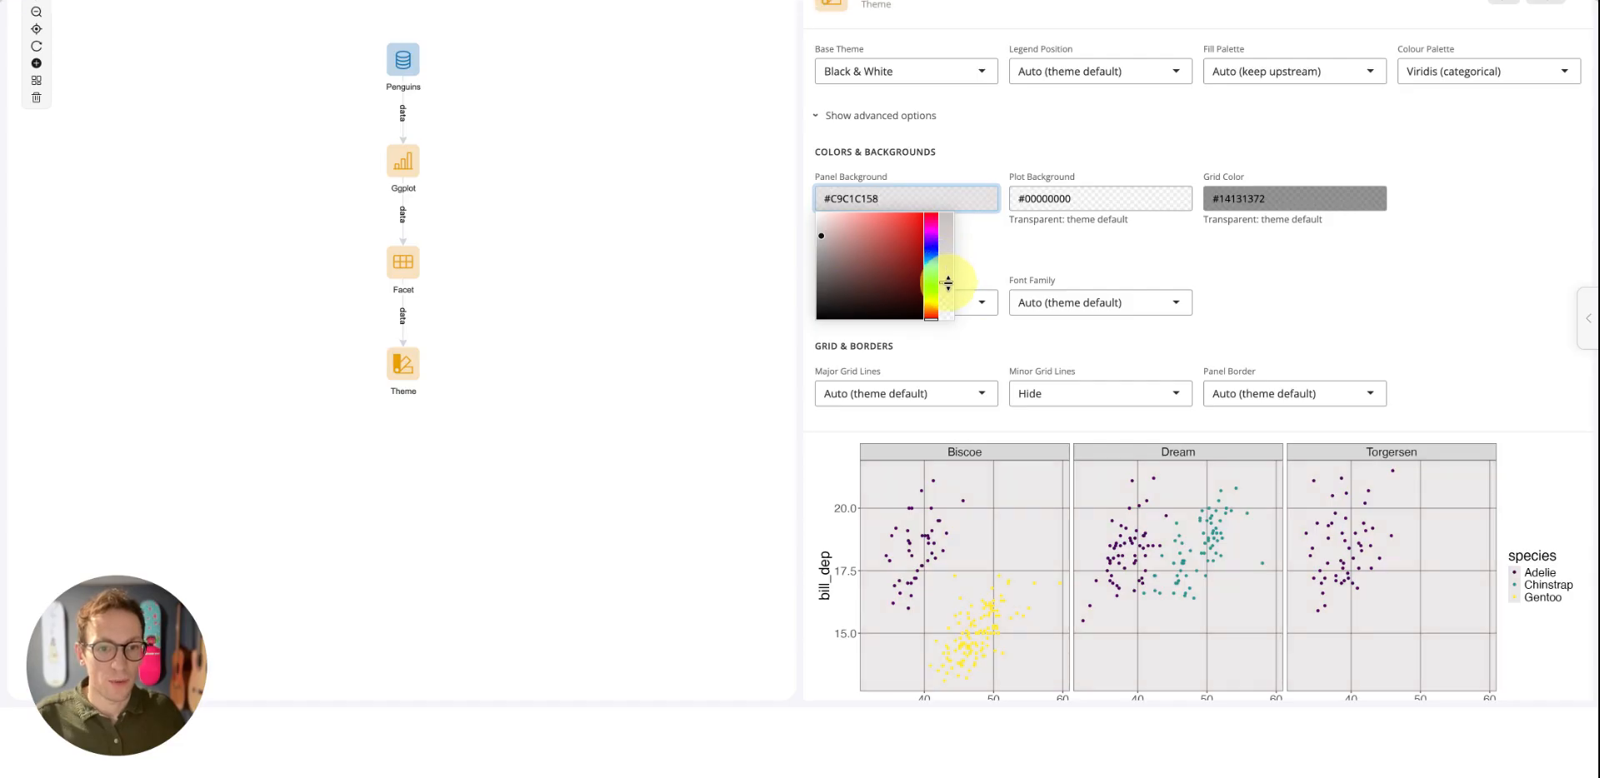
pyautogui.click(1300, 316)
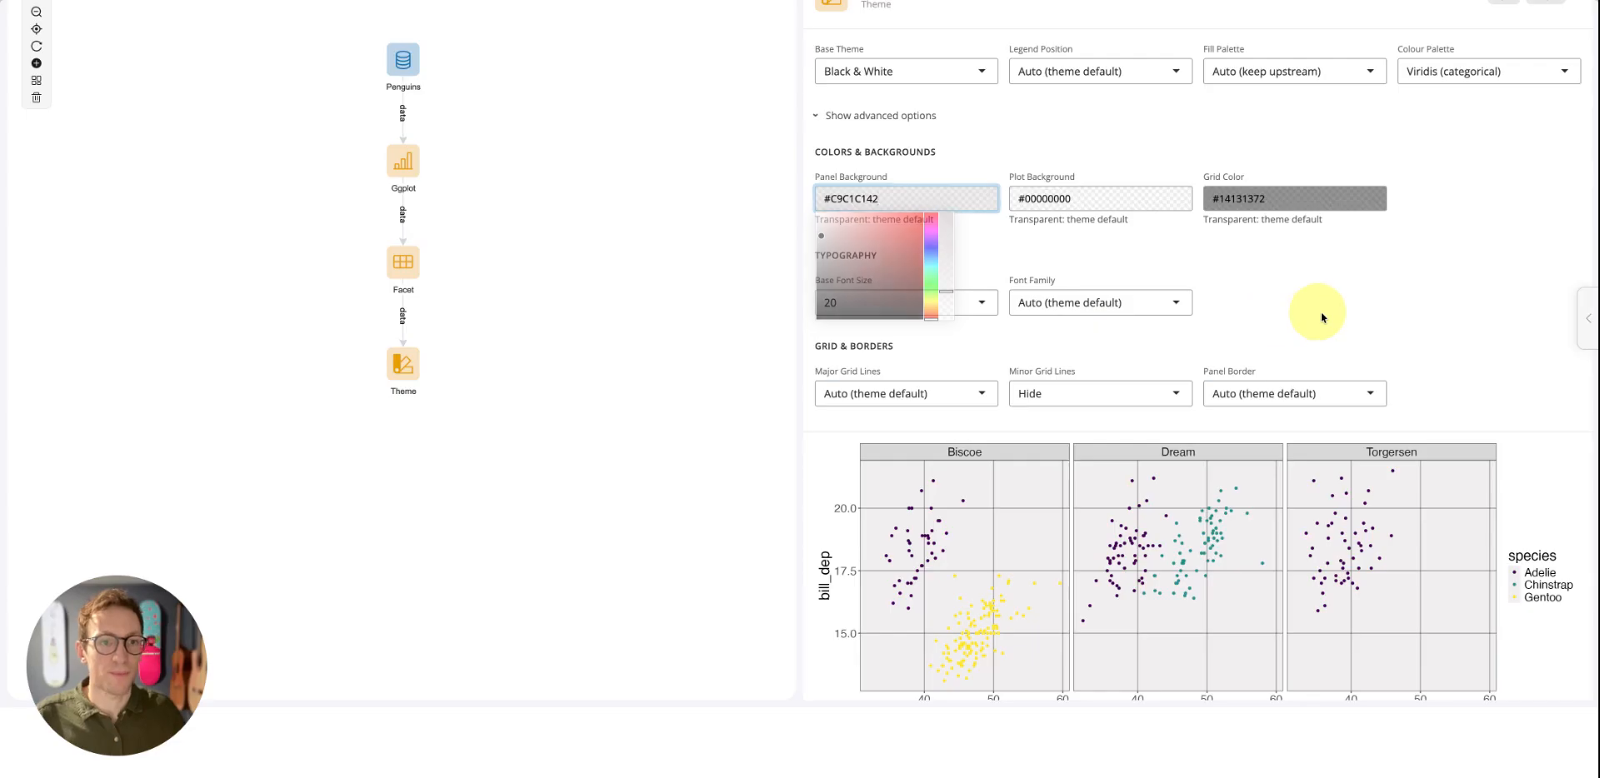
pyautogui.scroll(8, 635, 233)
pyautogui.scroll(-8, 635, 232)
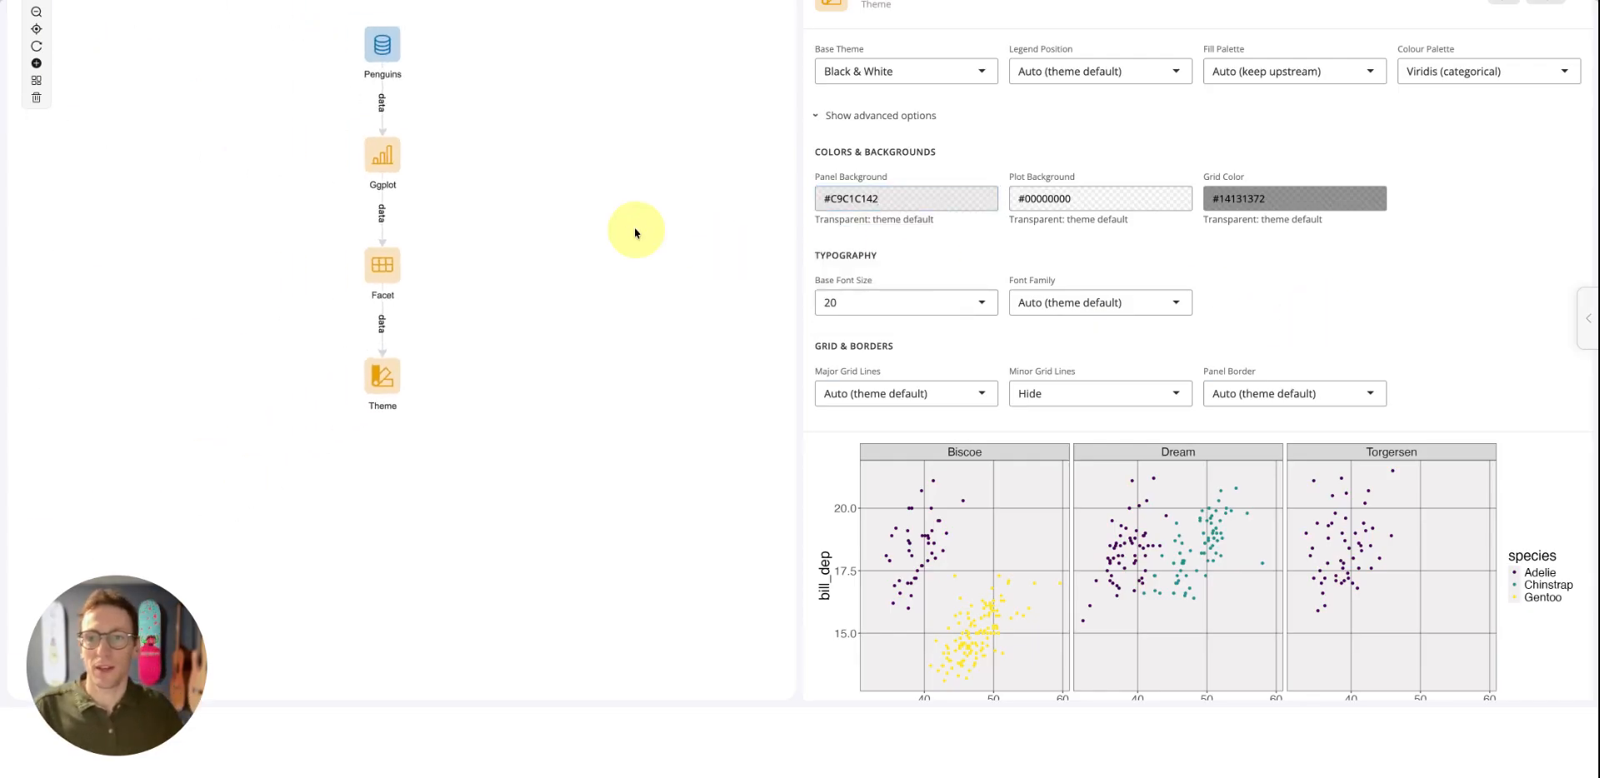
pyautogui.moveTo(503, 259); pyautogui.dragTo(406, 336)
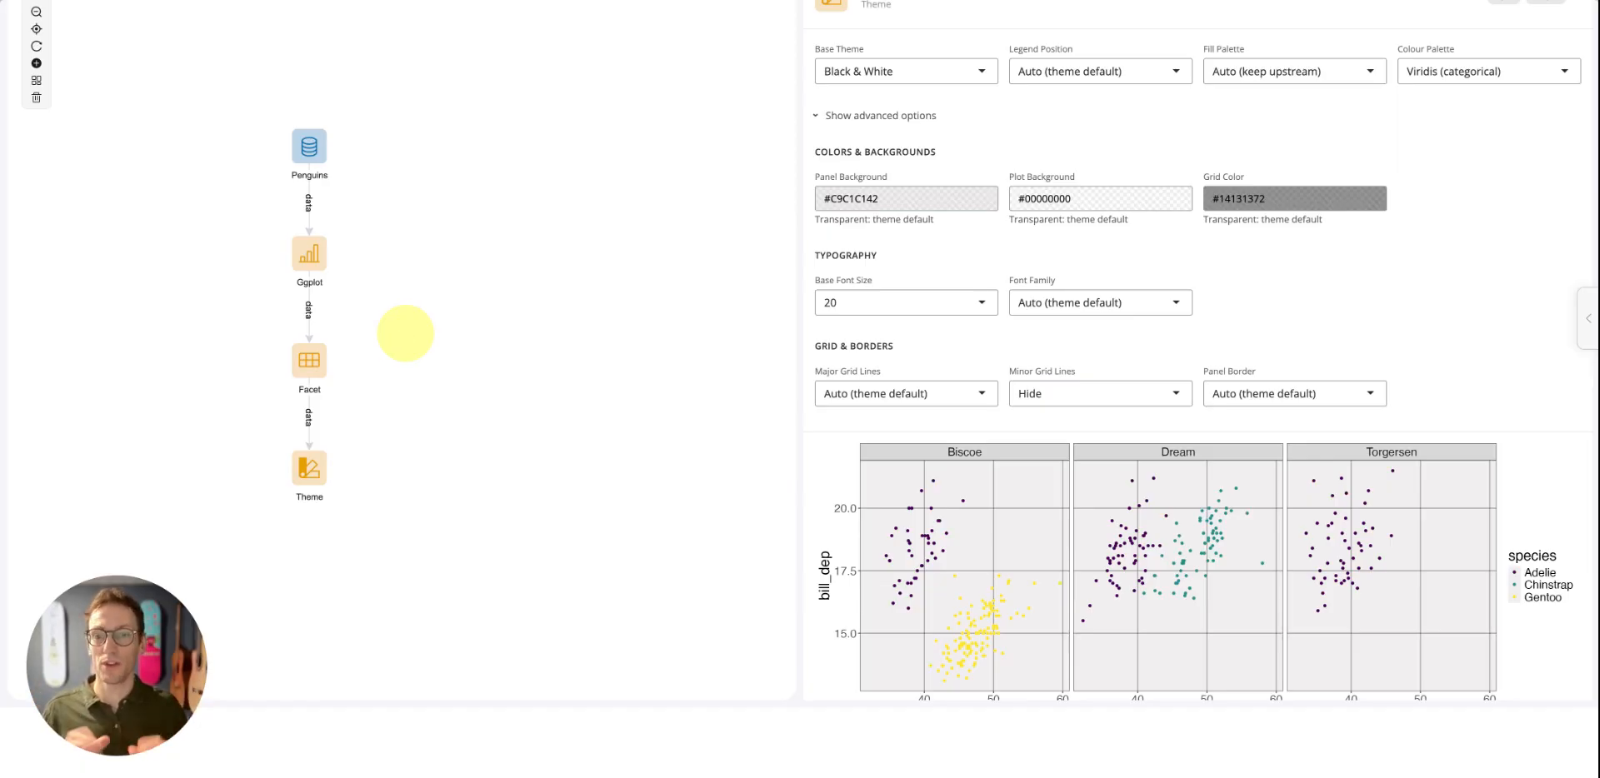
pyautogui.scroll(5, 404, 342)
pyautogui.scroll(-3, 404, 346)
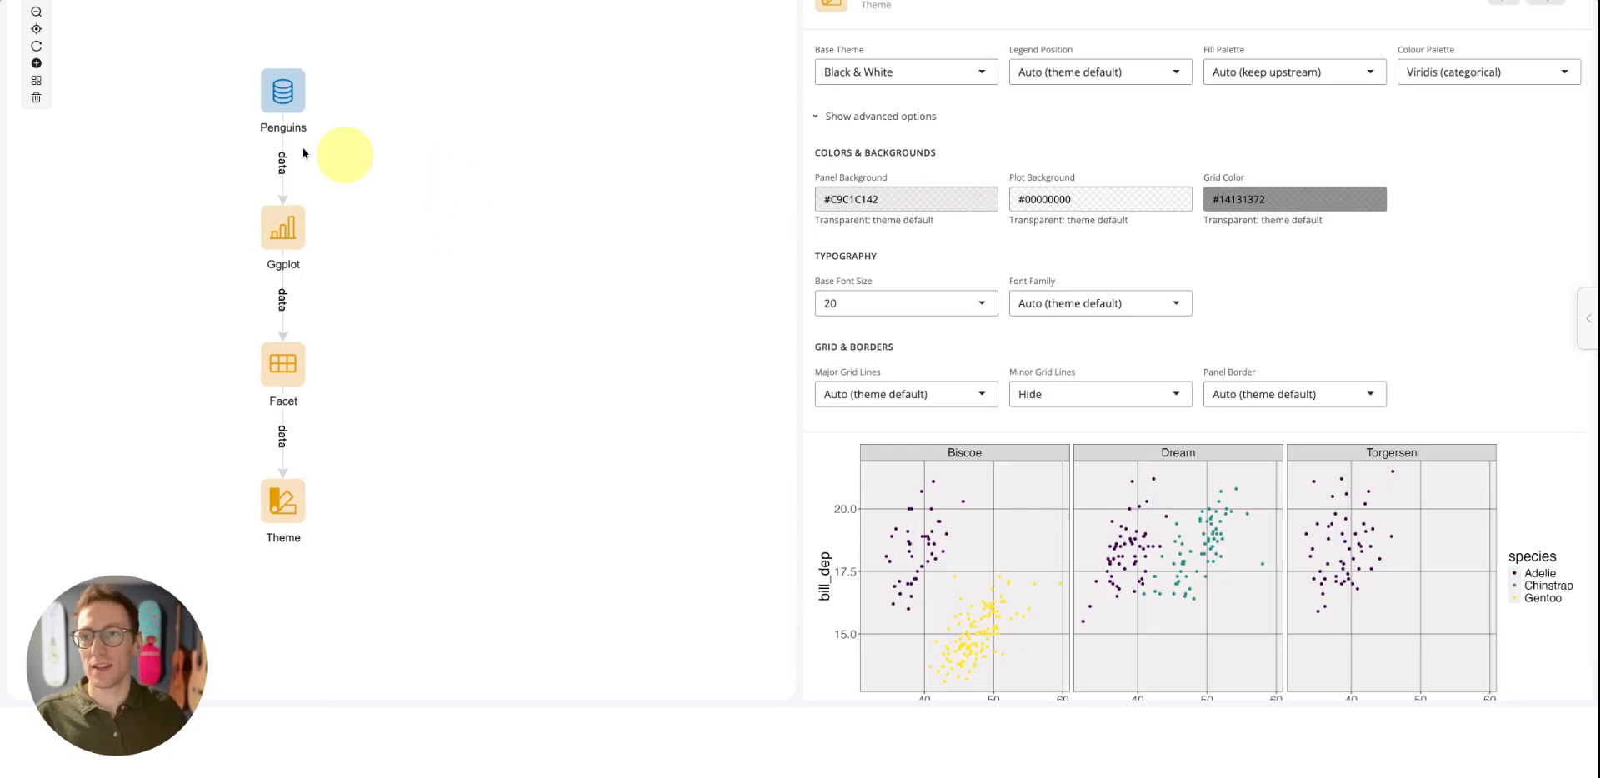
pyautogui.scroll(-2, 396, 198)
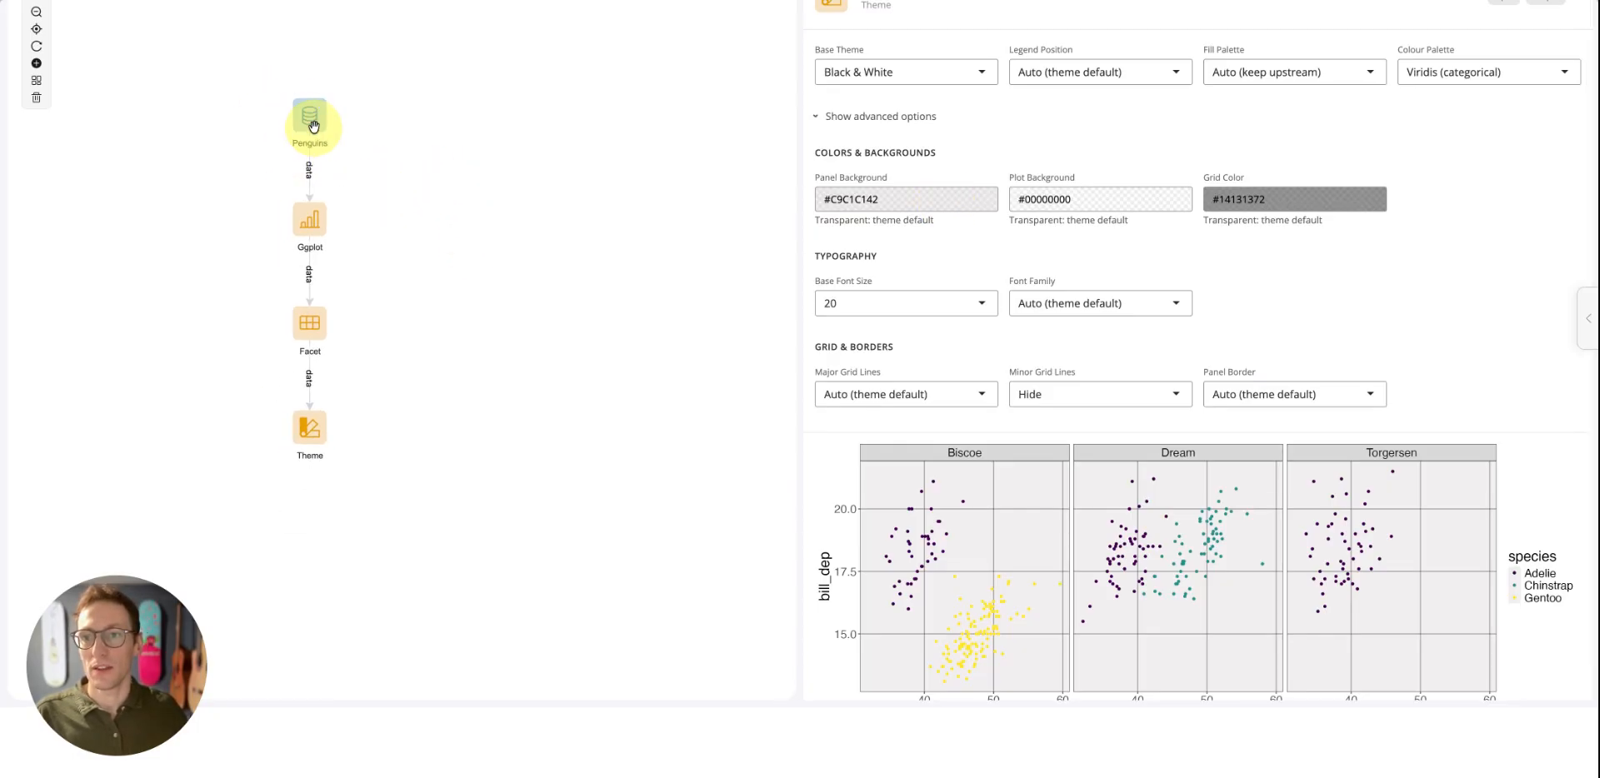
# Append a second ggplot block directly to the Penguins block, keeping the default title Ggplot 1
pyautogui.rightClick(313, 123)
pyautogui.click(375, 191)
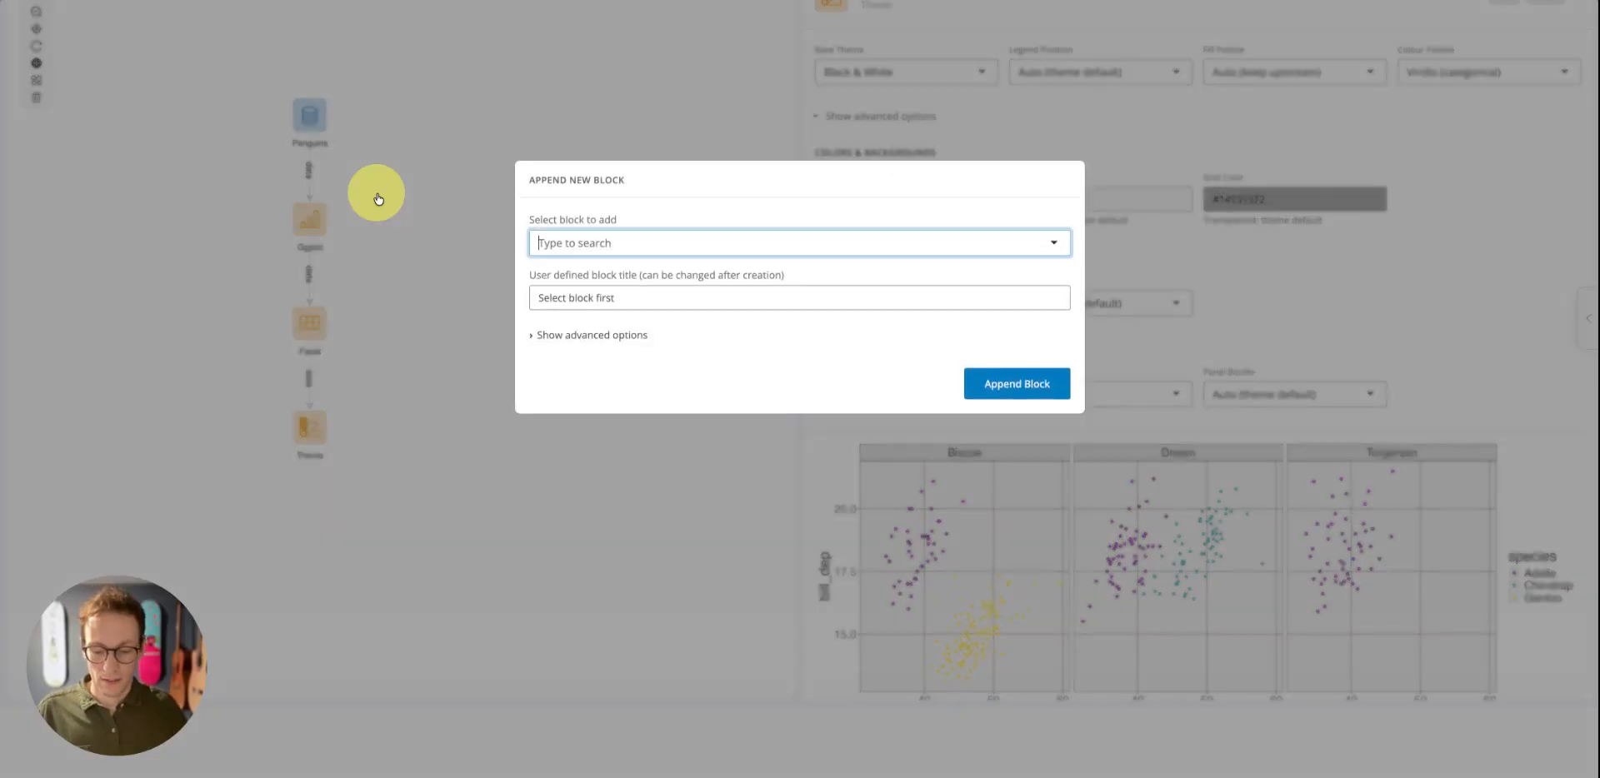
pyautogui.write('ggplot')
pyautogui.click(671, 283)
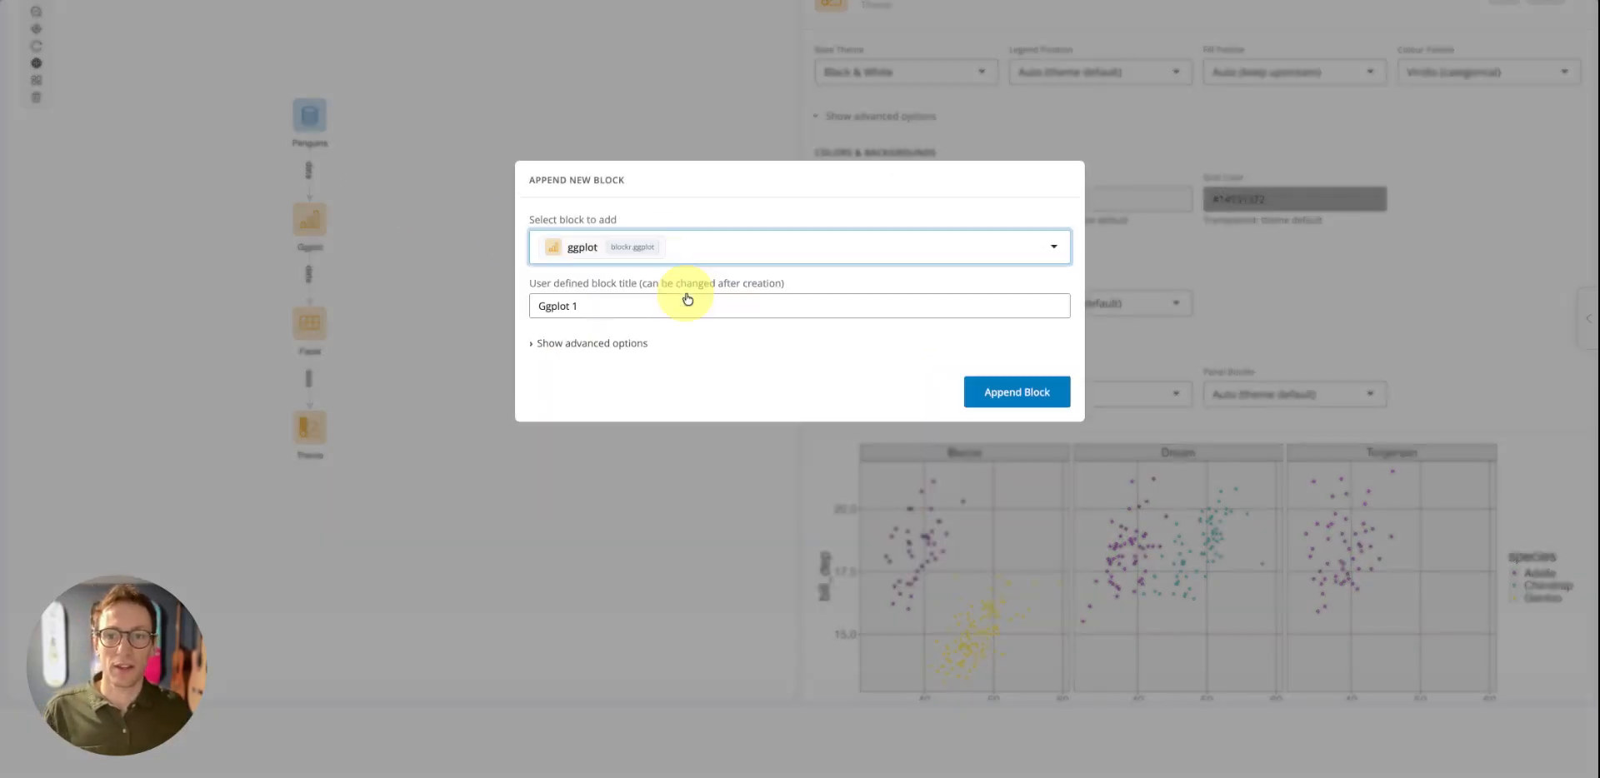
pyautogui.click(1023, 399)
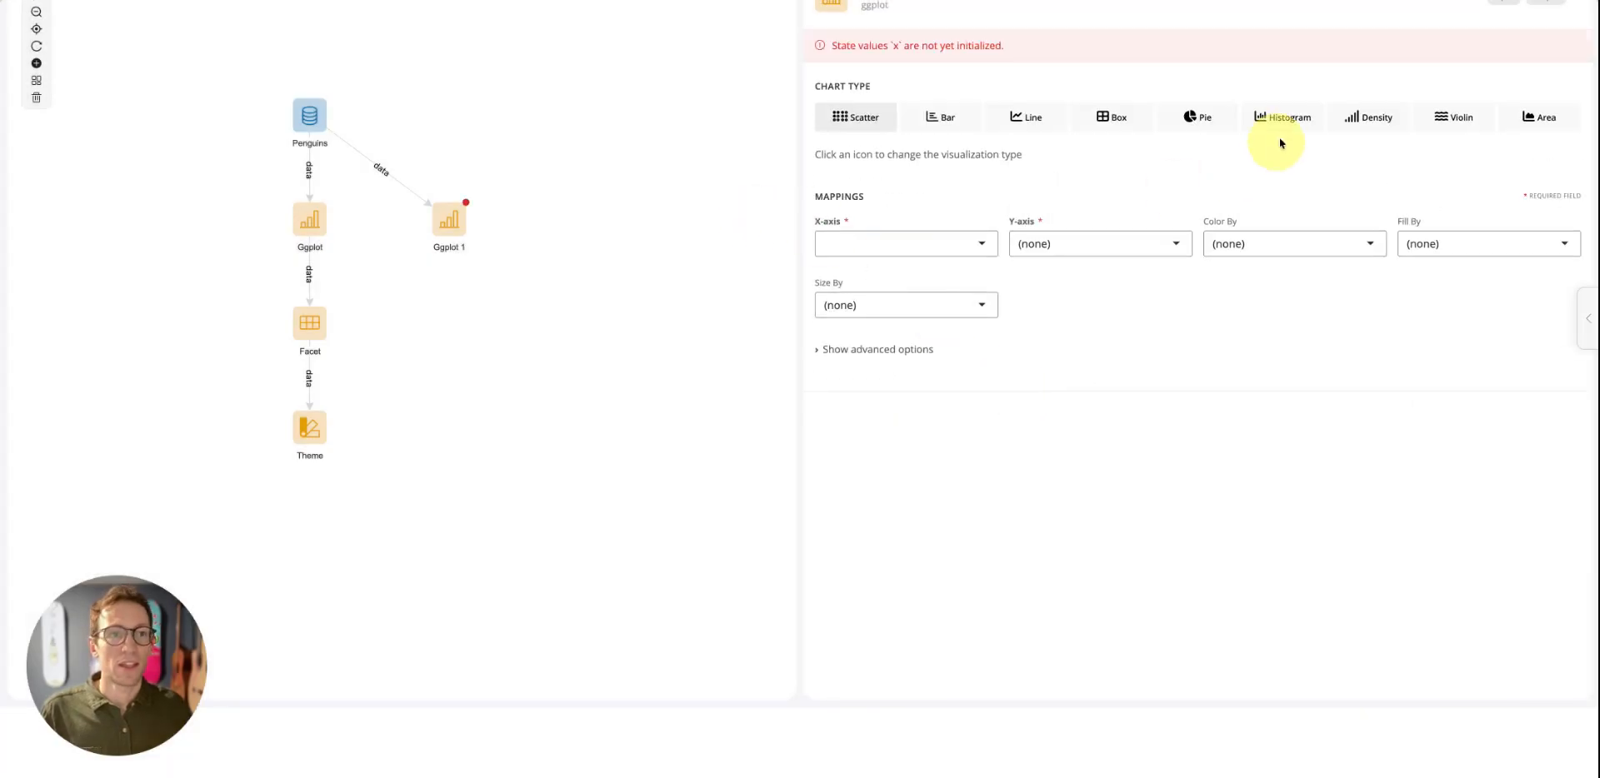
# Make the Ggplot 1 block a density chart with bill_len on the X-axis and fill by species
pyautogui.click(1367, 117)
pyautogui.click(922, 244)
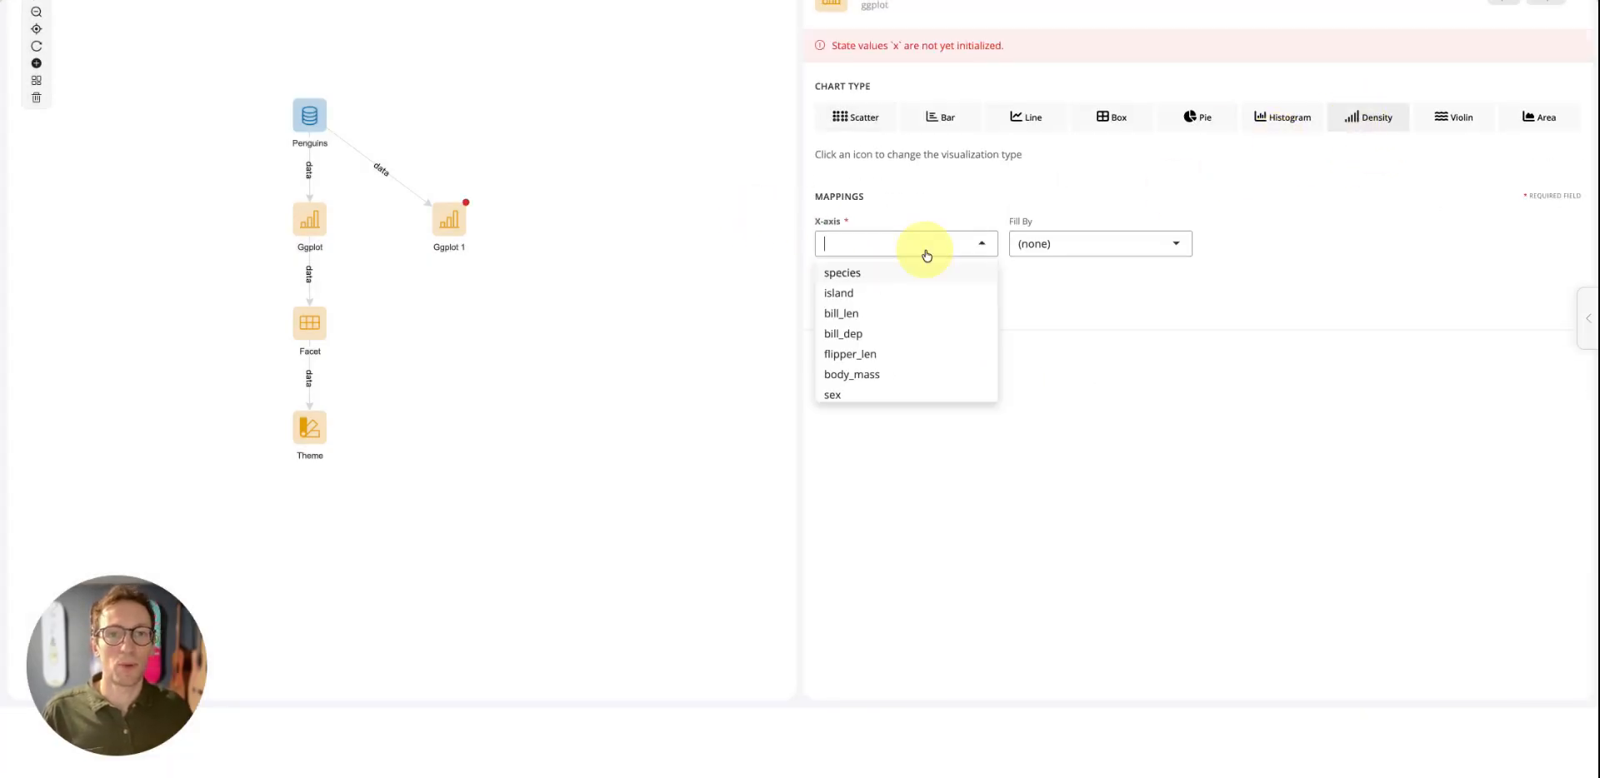
pyautogui.click(850, 313)
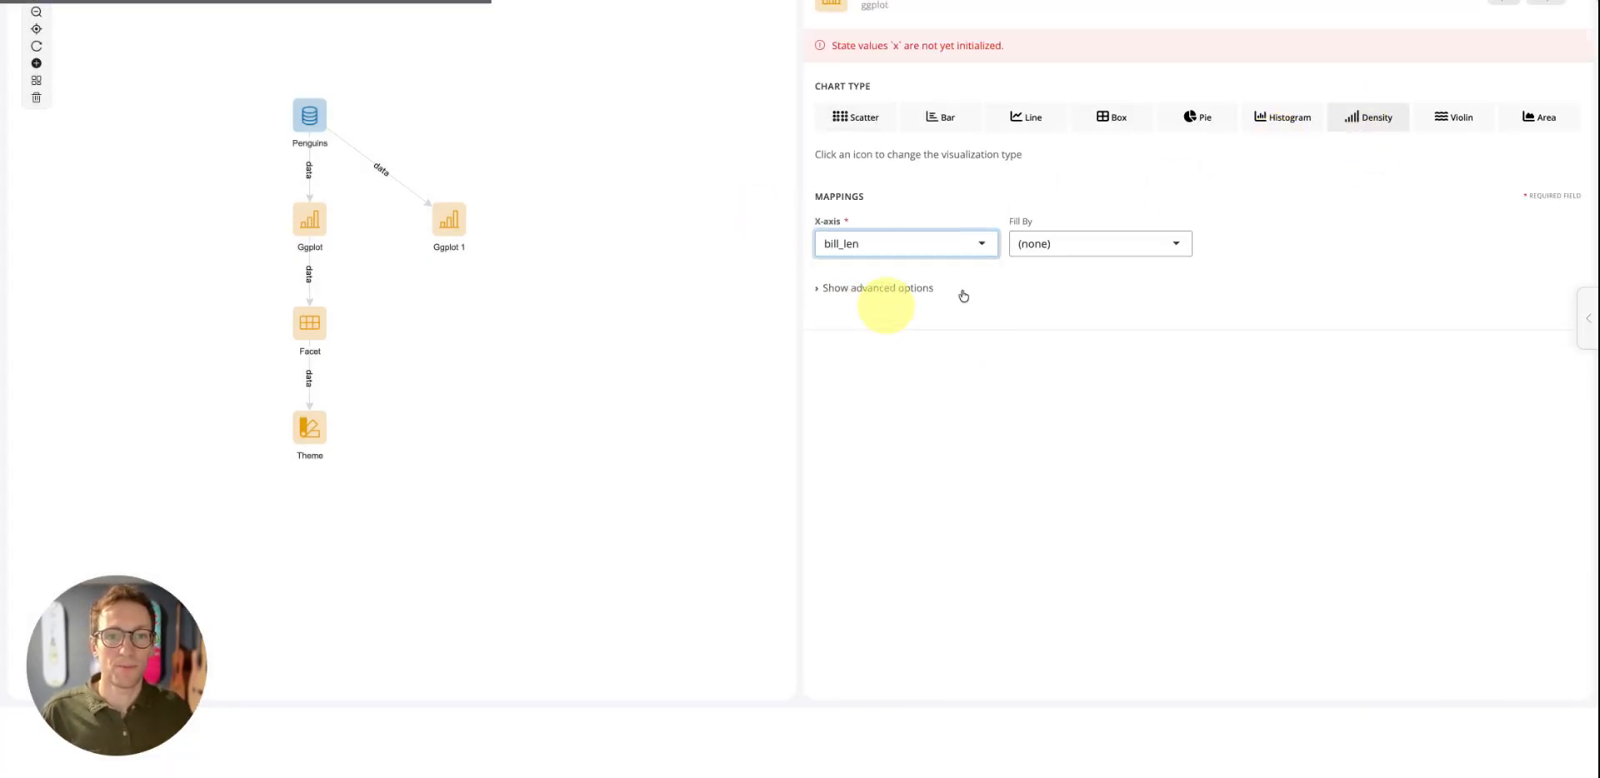
pyautogui.click(1075, 223)
pyautogui.click(1038, 260)
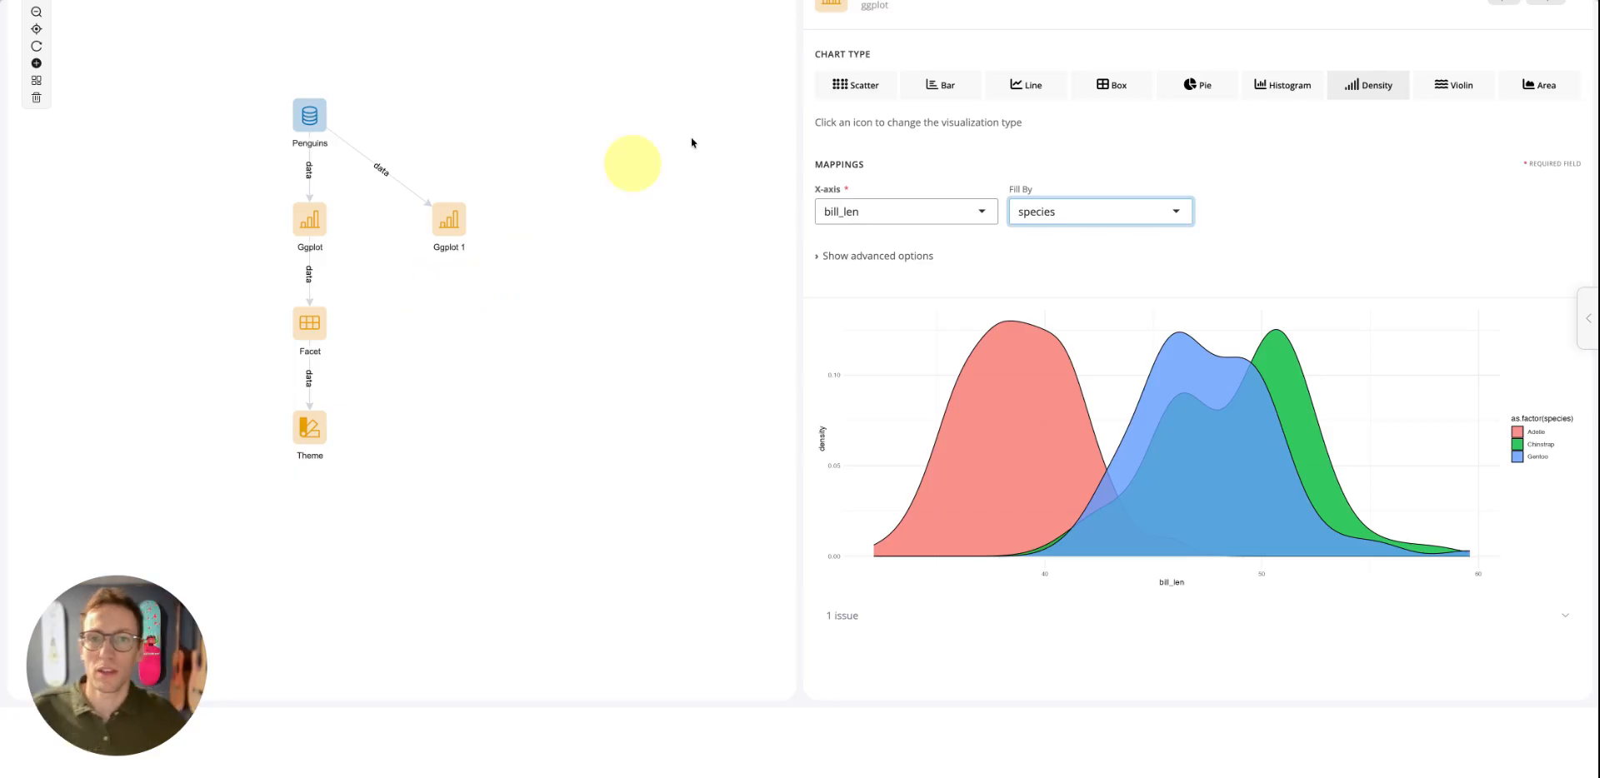
# Append a Grid block to the Theme block in the workflow
pyautogui.click(310, 429)
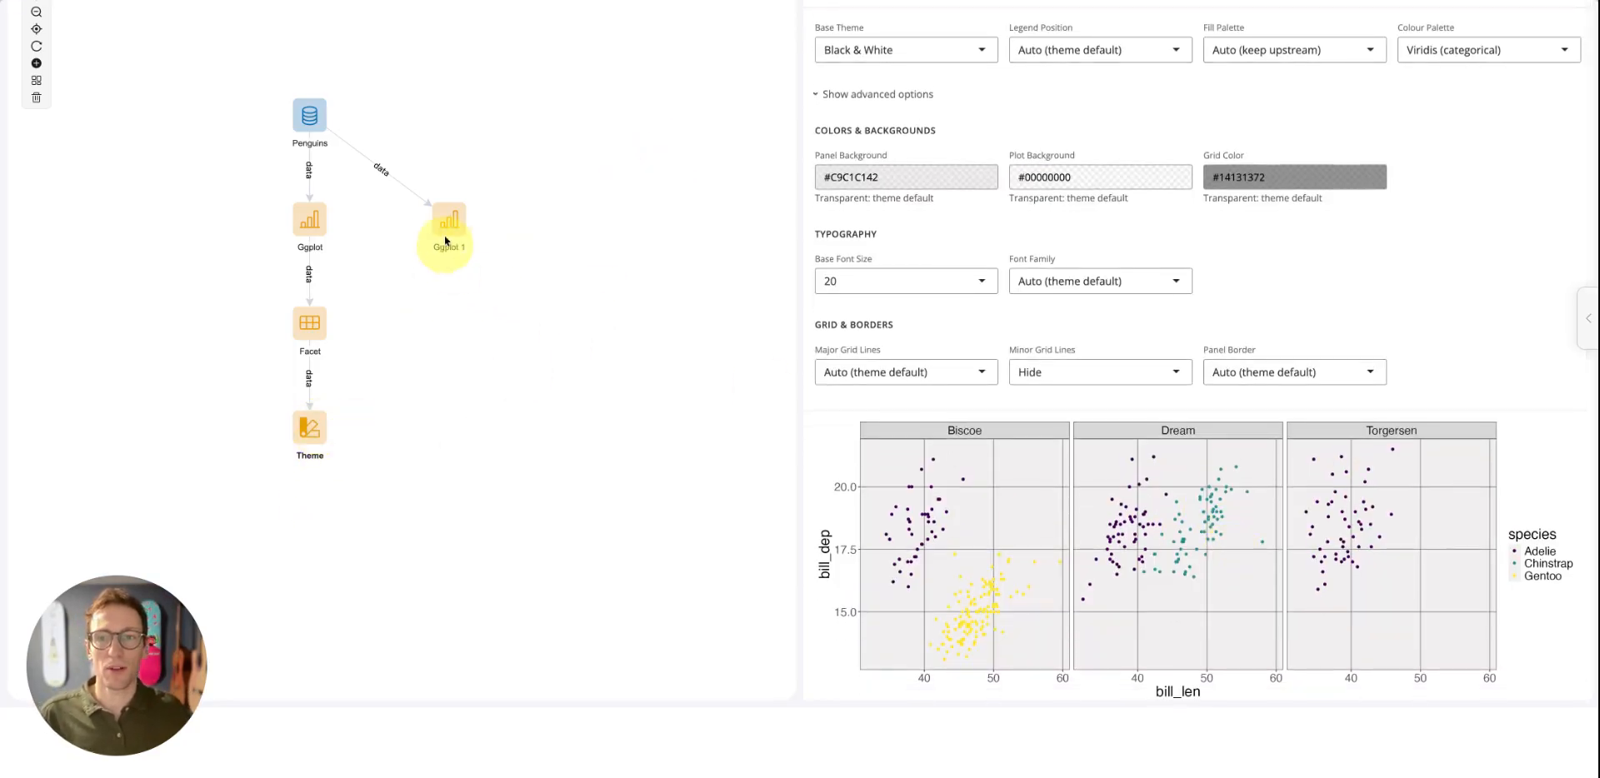
pyautogui.click(447, 222)
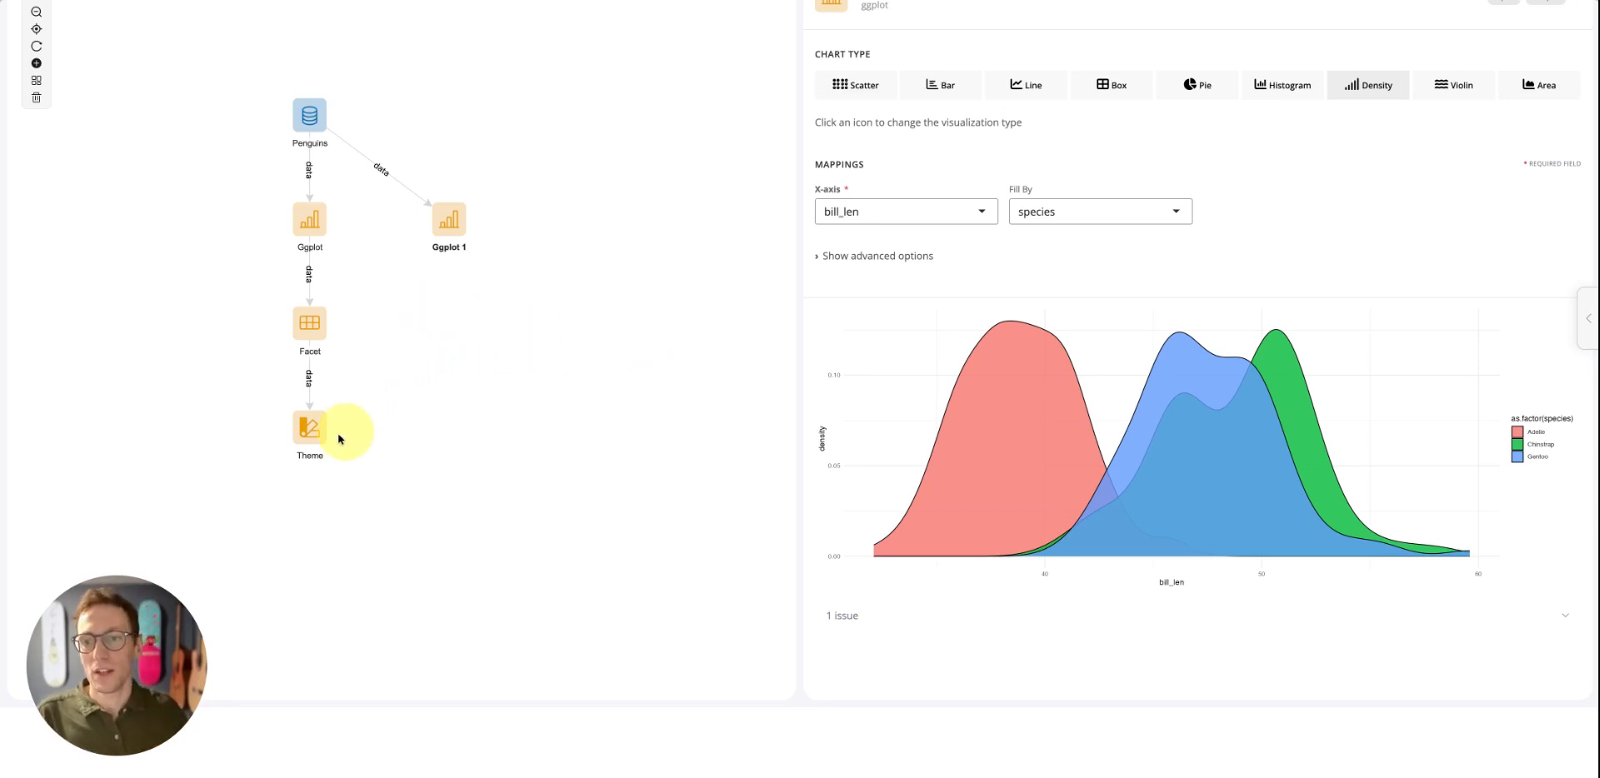
pyautogui.click(319, 422)
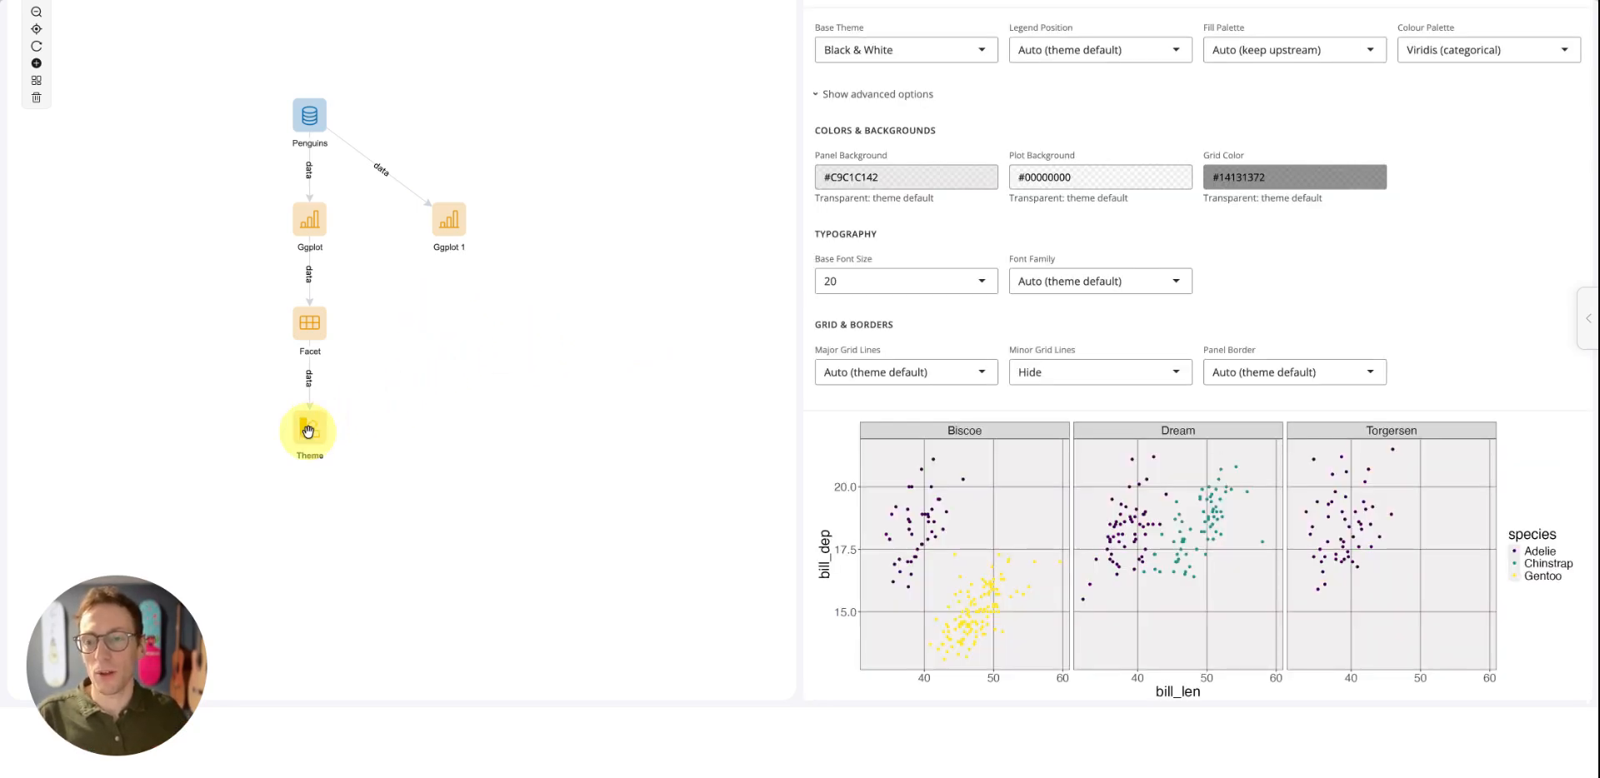
pyautogui.rightClick(307, 431)
pyautogui.click(351, 493)
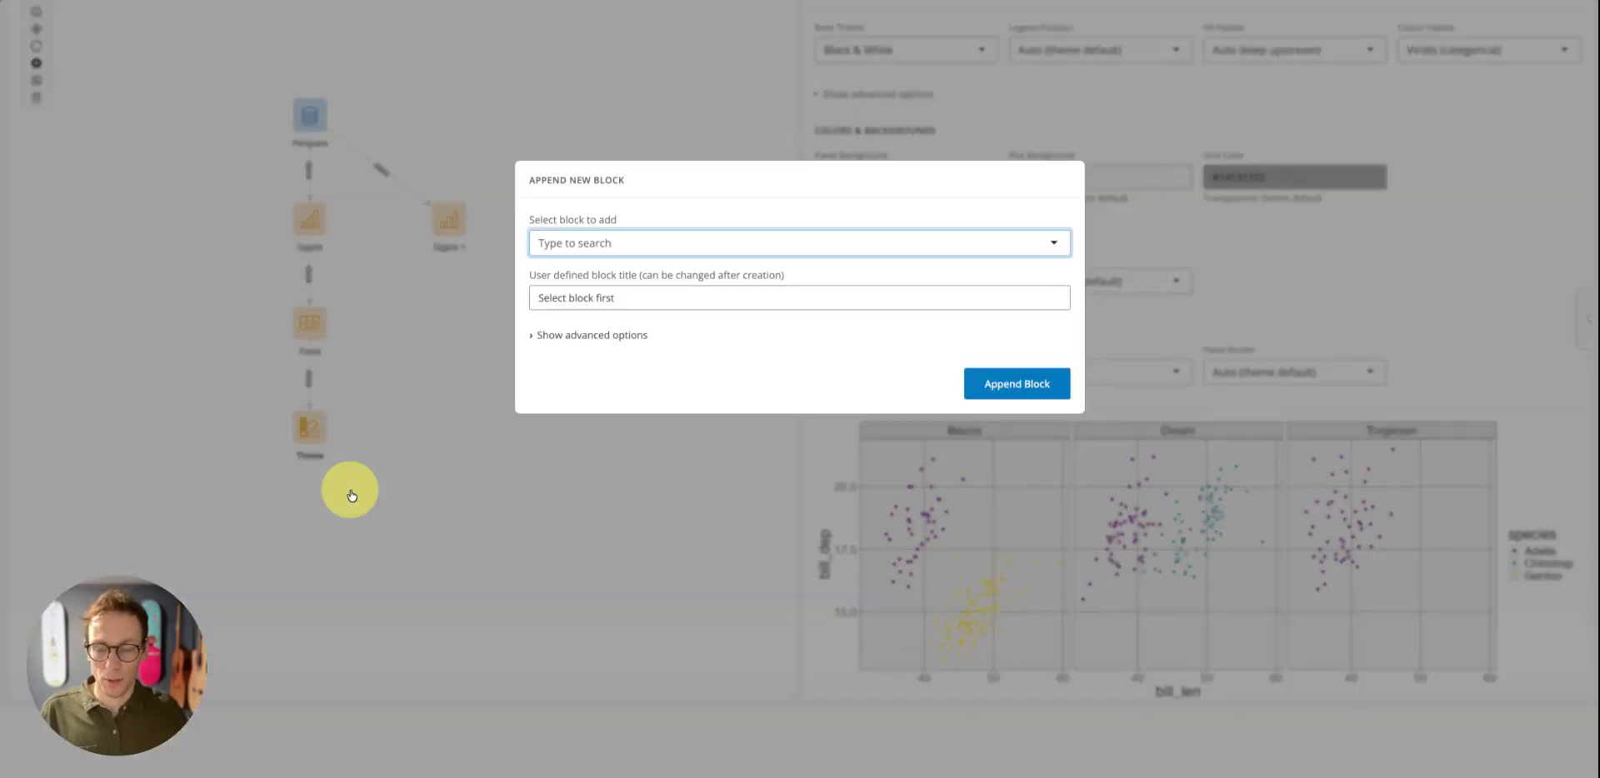
pyautogui.write('ggplot')
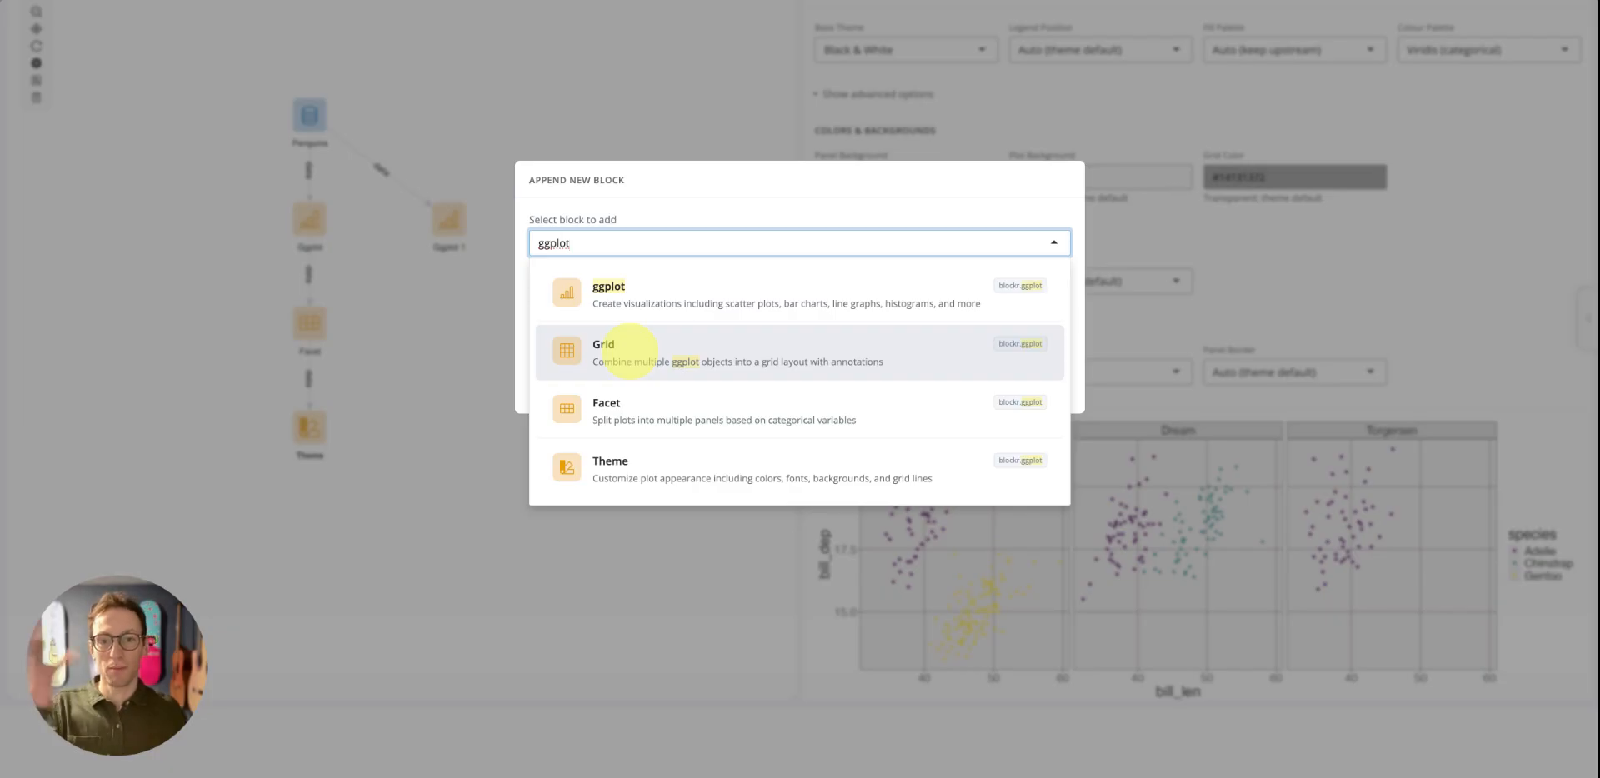
pyautogui.click(626, 350)
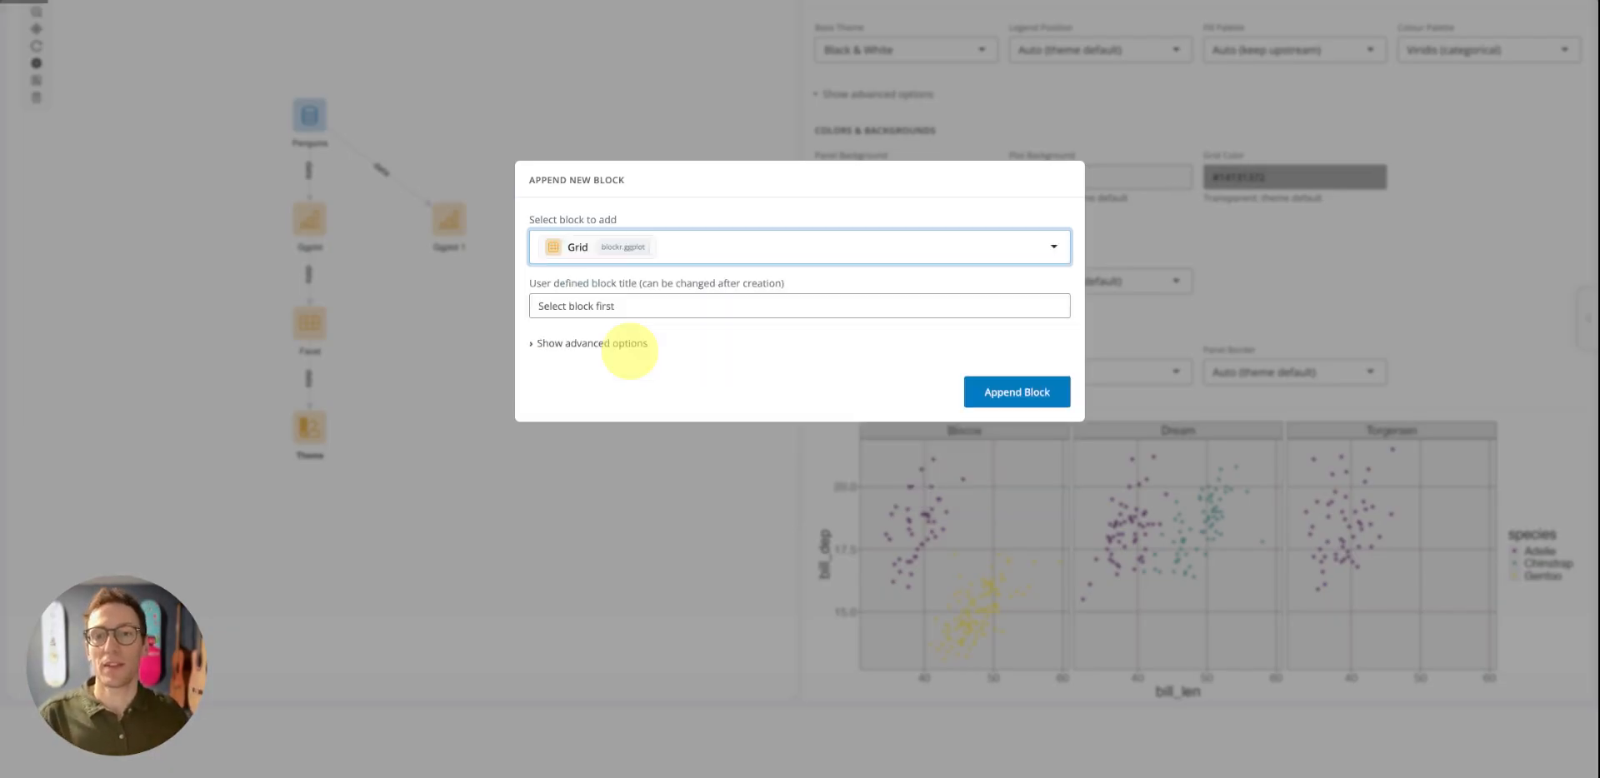
pyautogui.click(995, 401)
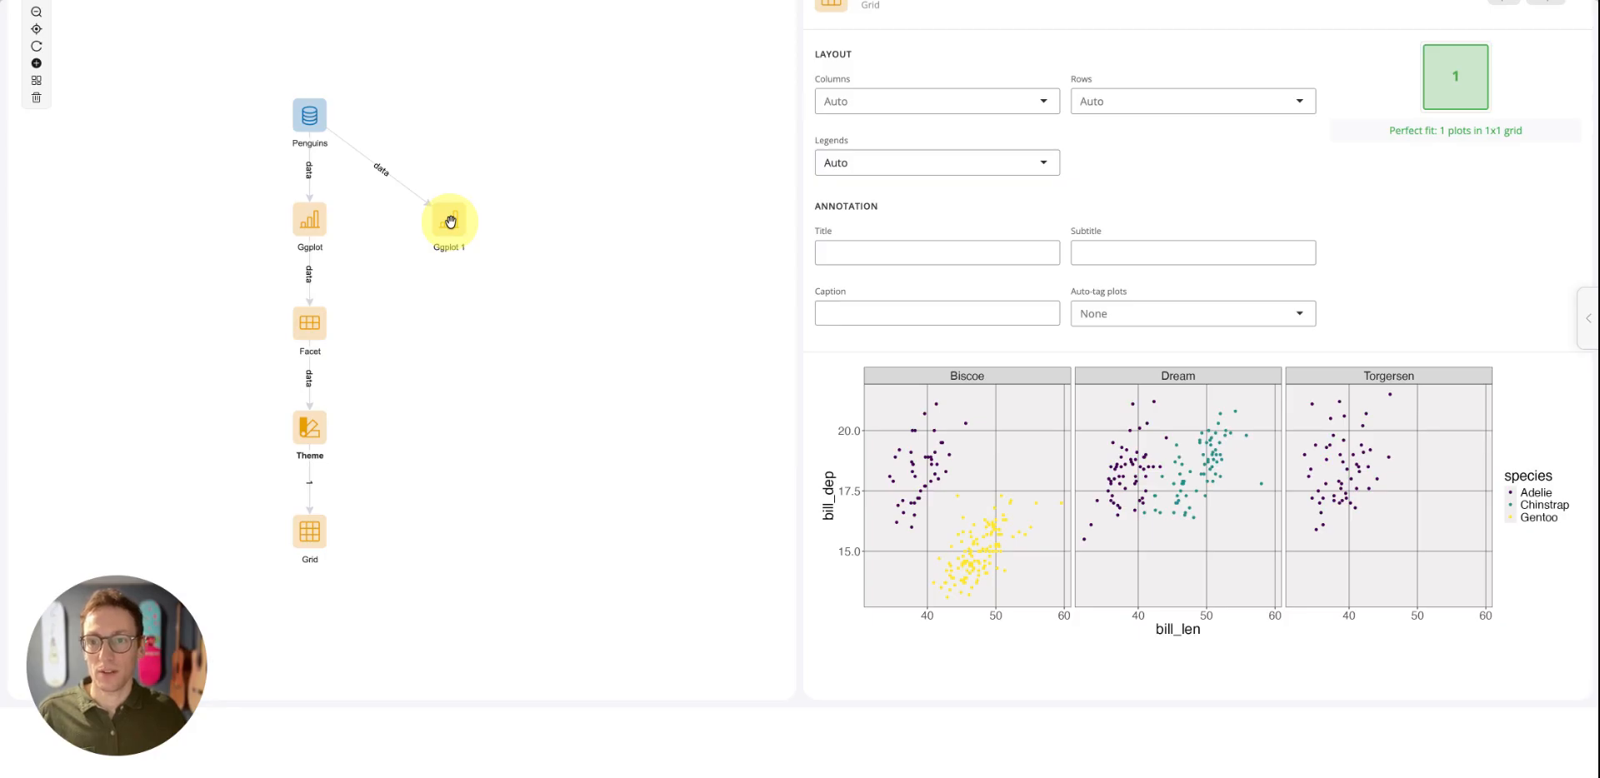
# Connect the Ggplot 1 density plot block to the Grid block as its second input
pyautogui.moveTo(449, 221); pyautogui.dragTo(309, 533)
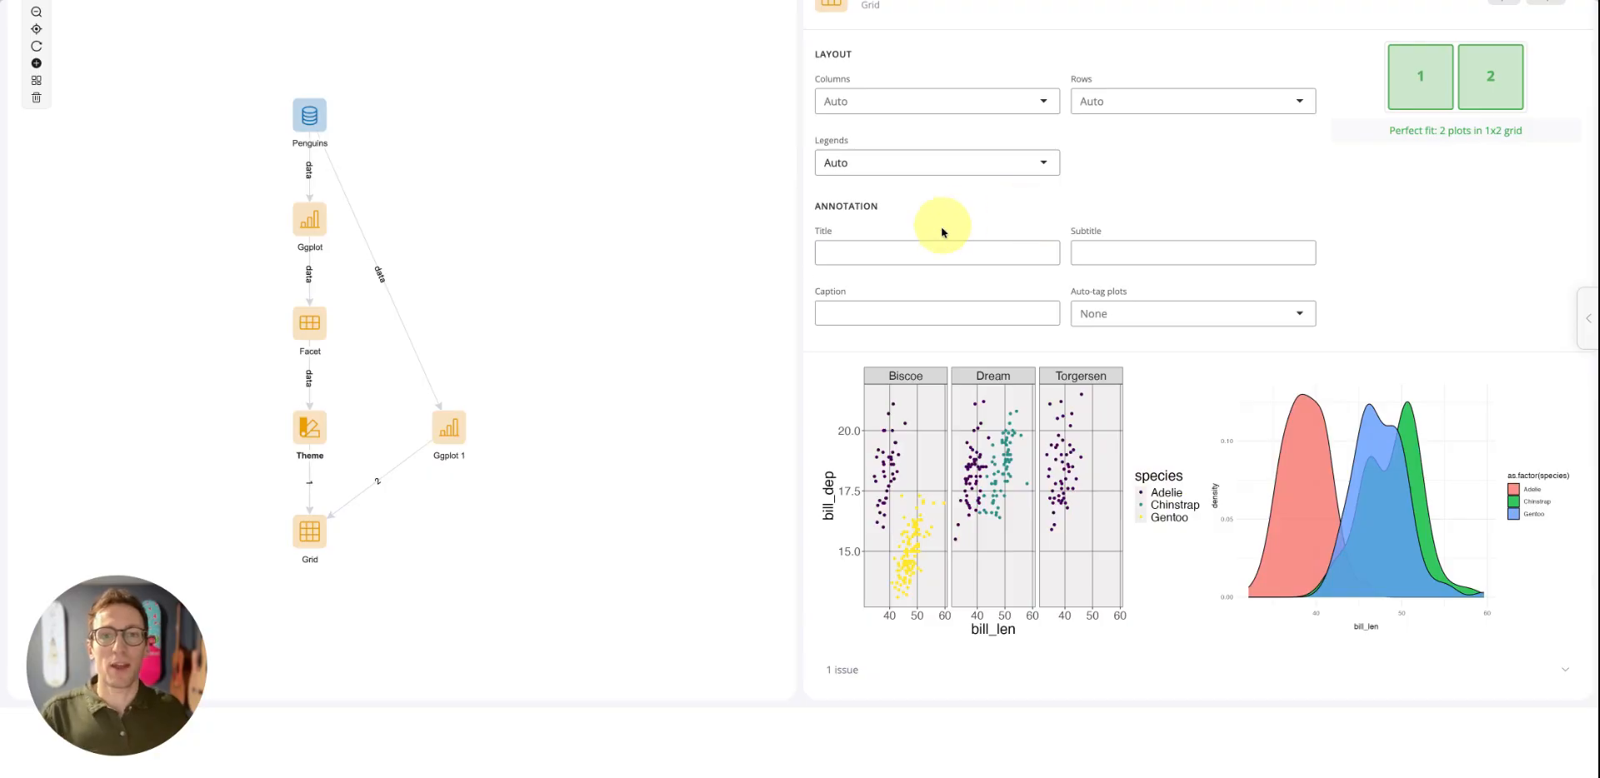
# Try a one-column layout for the Grid block, and return its column count to Auto
pyautogui.click(1013, 103)
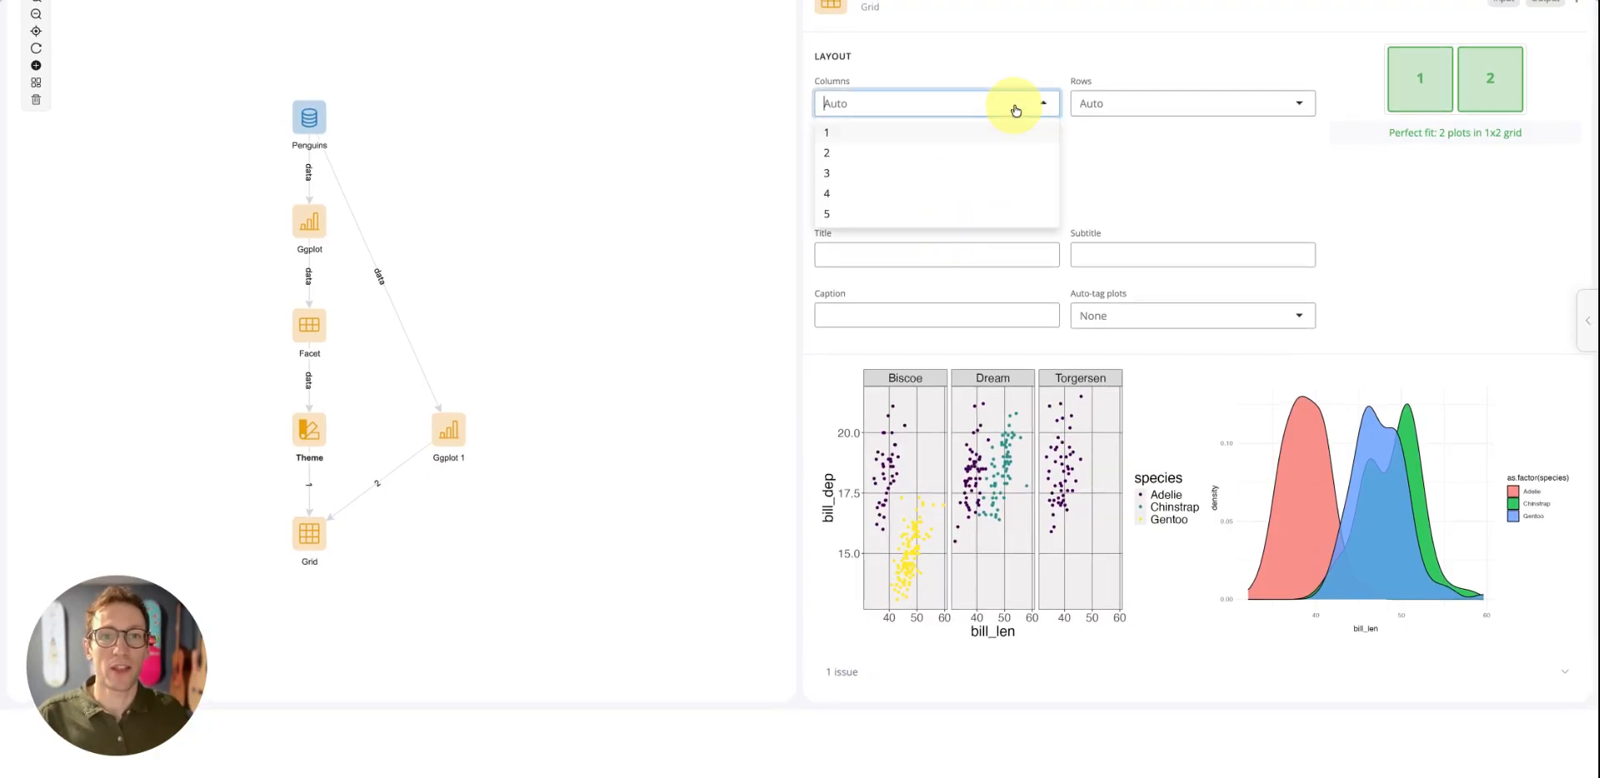
pyautogui.click(880, 133)
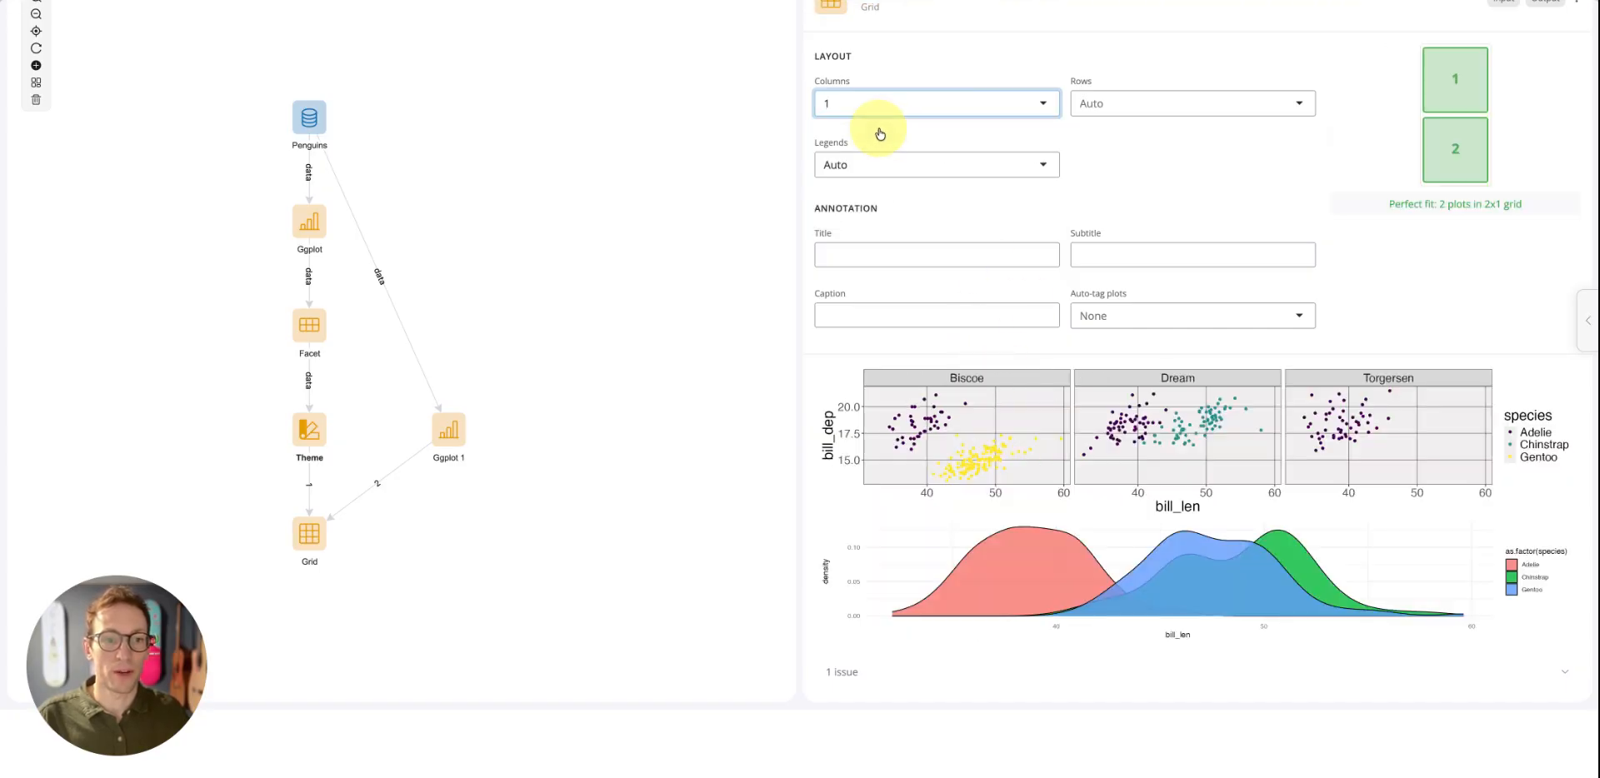
pyautogui.click(892, 112)
pyautogui.press('BackSpace')
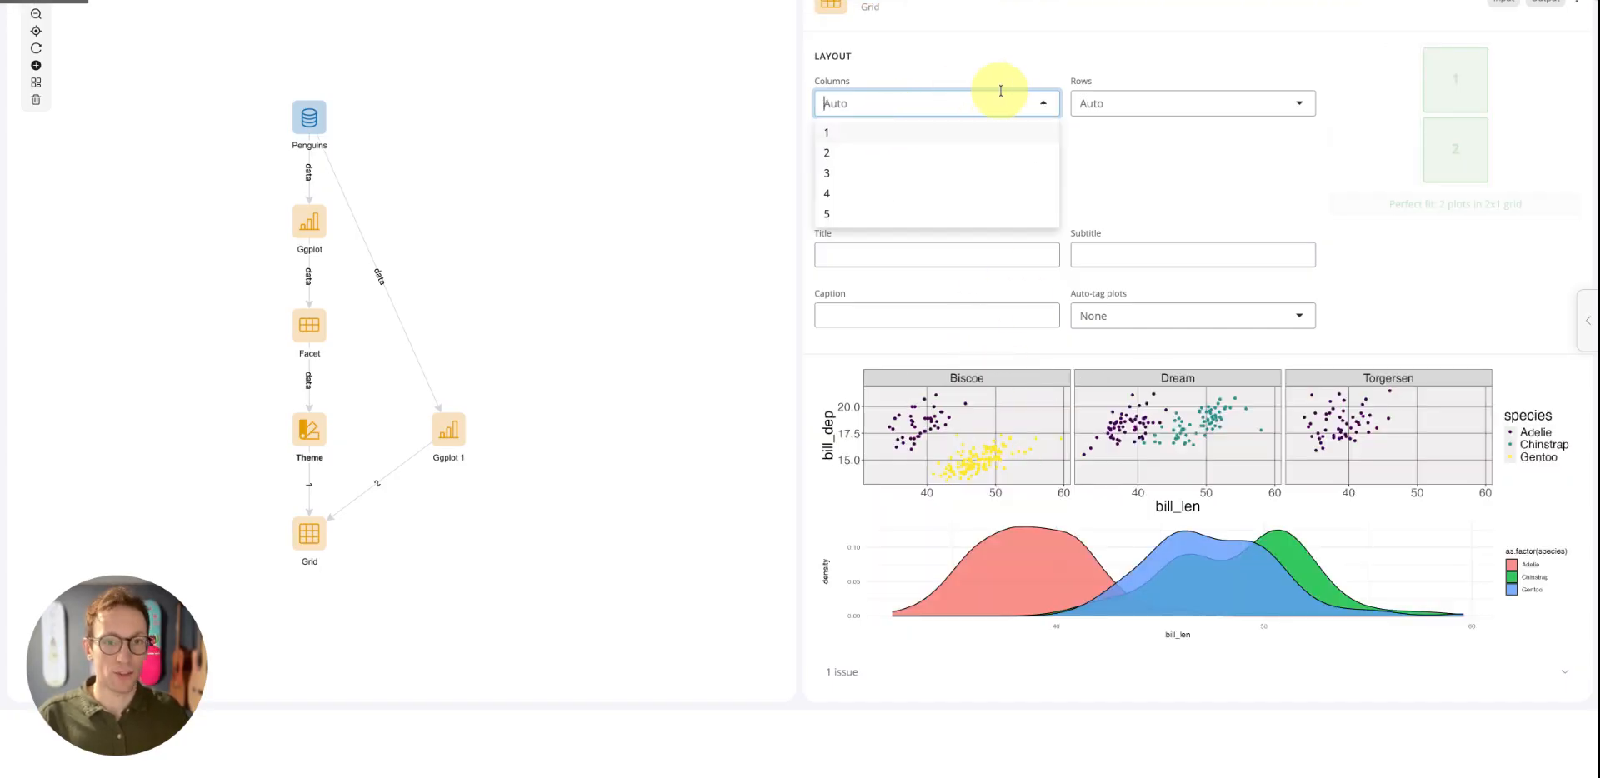
pyautogui.click(1471, 240)
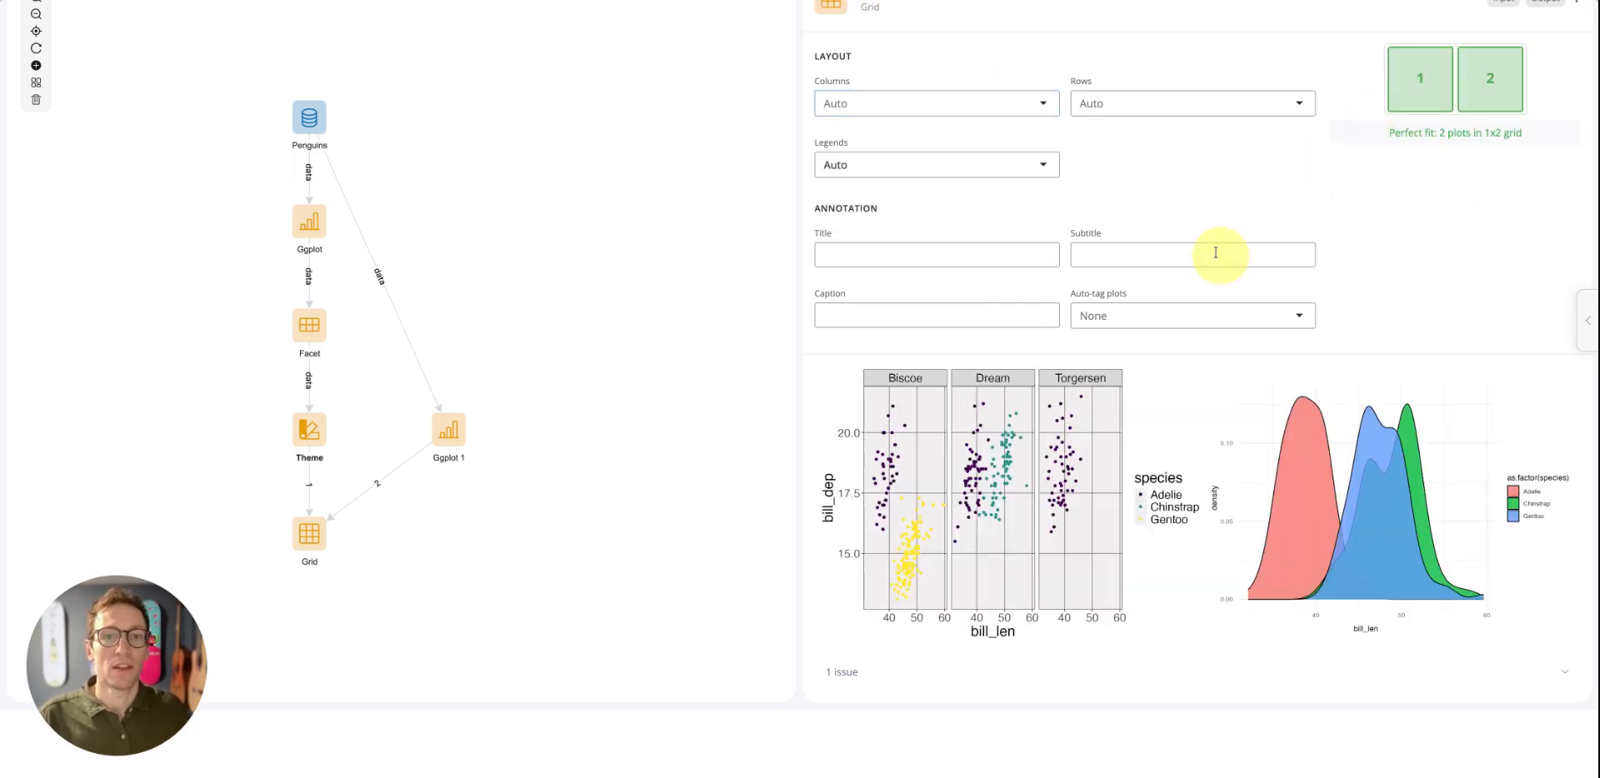
# Annotate the grid with title "A title", subtitle "A subtitl", caption "A caption" and automatic plot tags in i, ii, iii... style
pyautogui.click(968, 264)
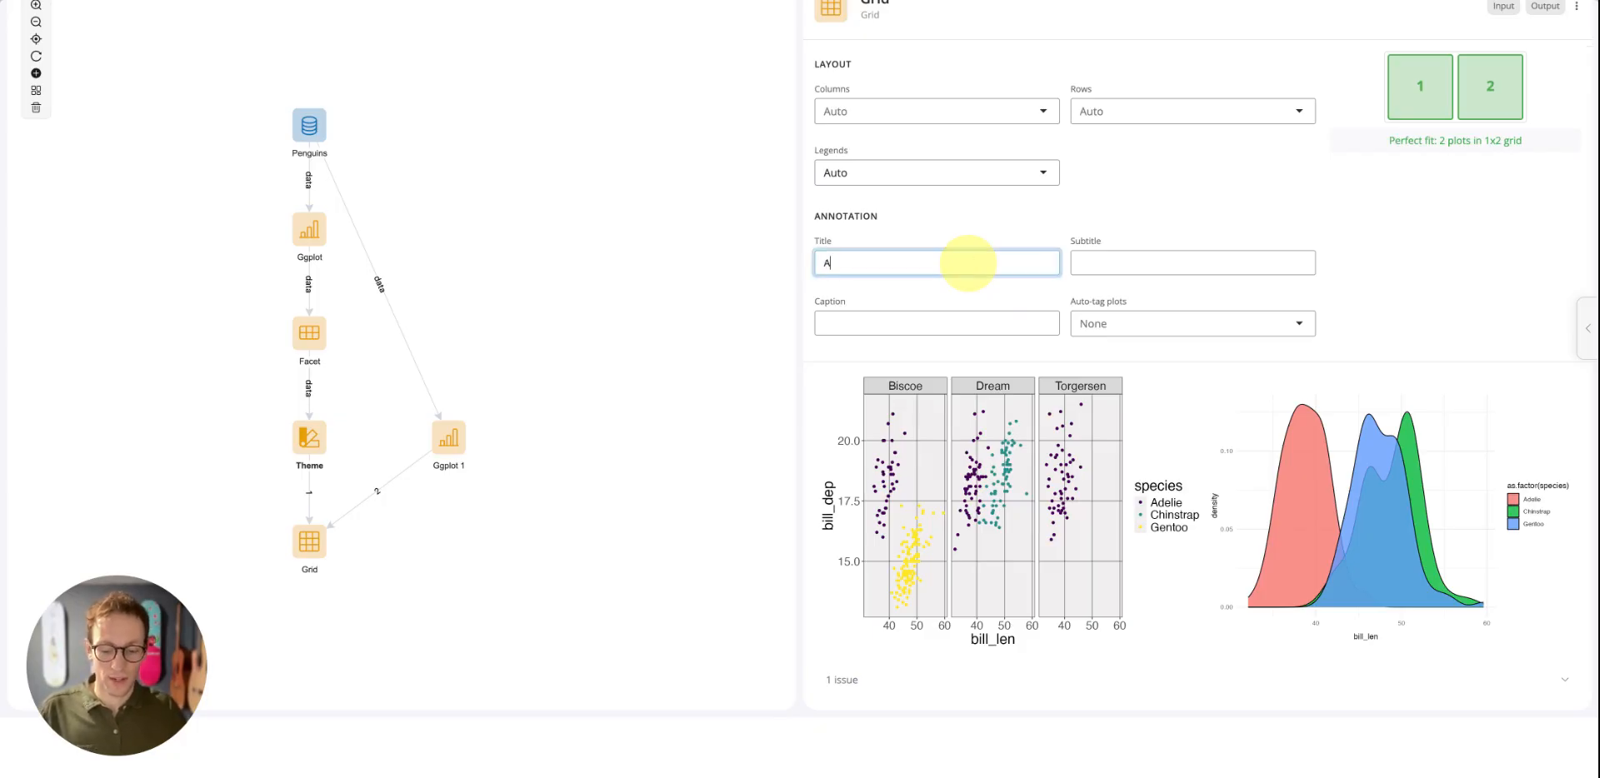
pyautogui.write('A title')
pyautogui.press('Tab')
pyautogui.write('A')
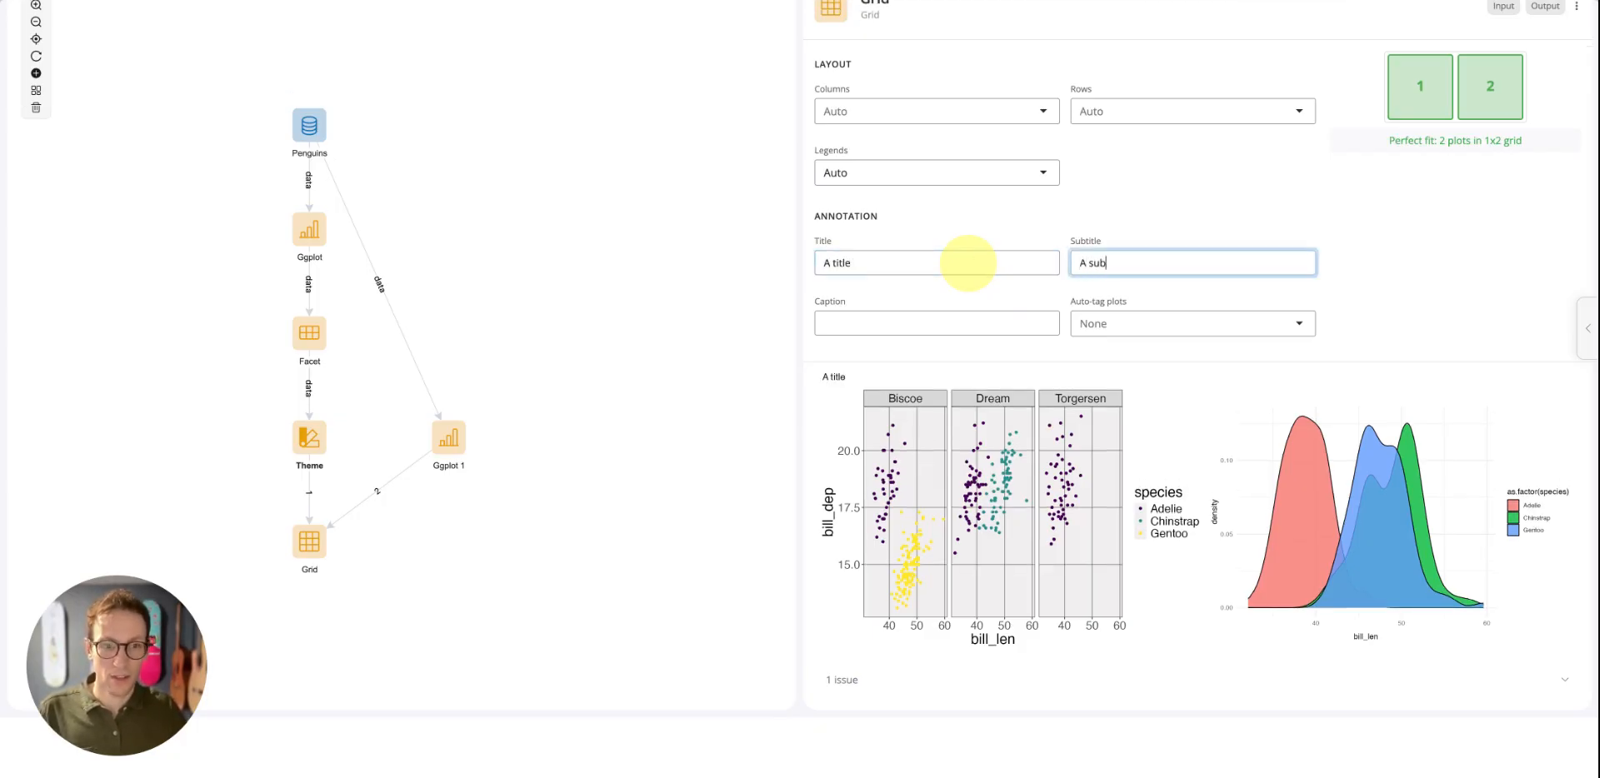
pyautogui.press('Tab')
pyautogui.write('A cap')
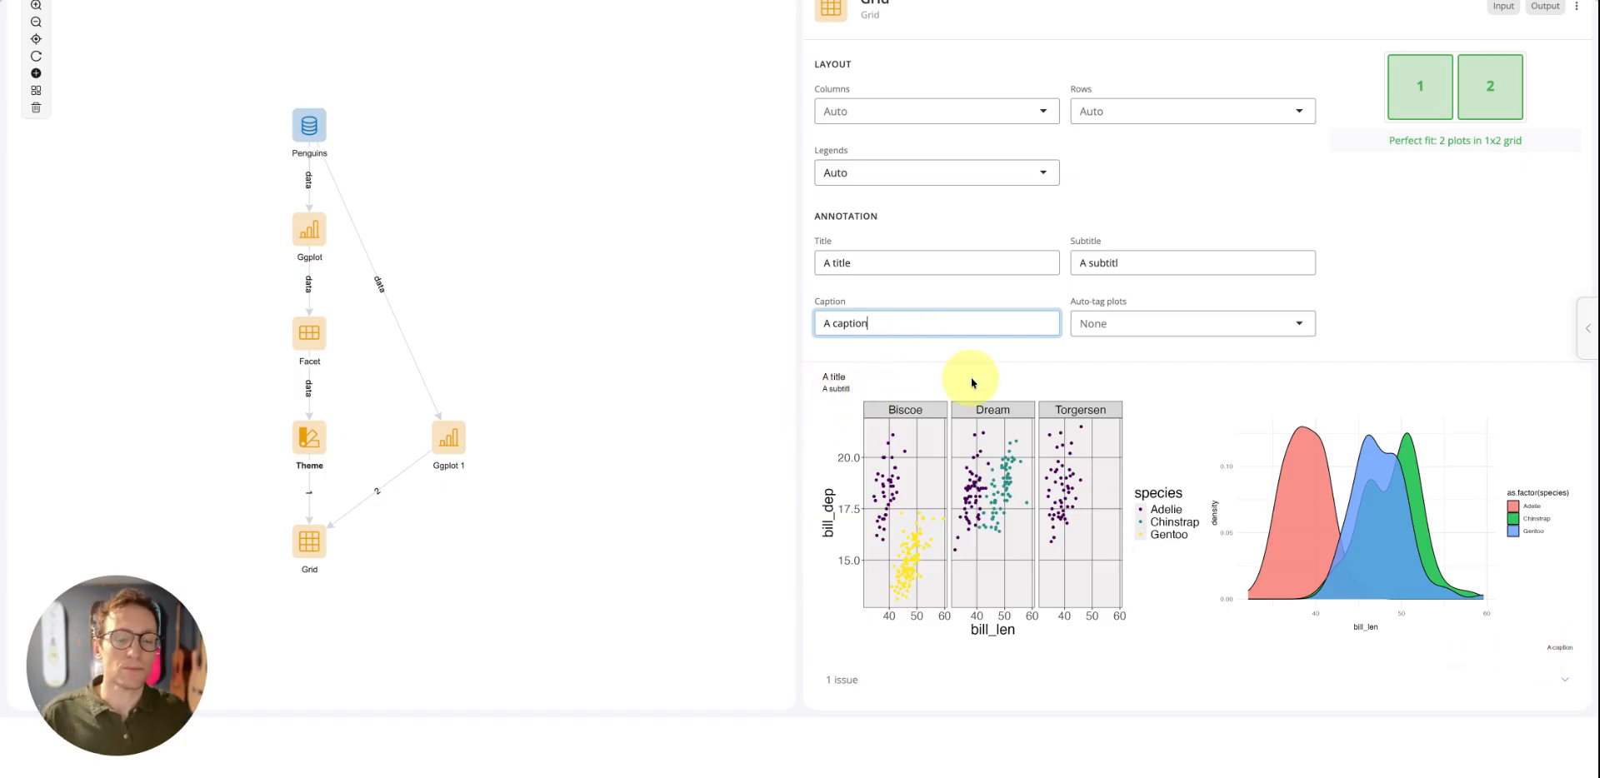
pyautogui.click(1117, 323)
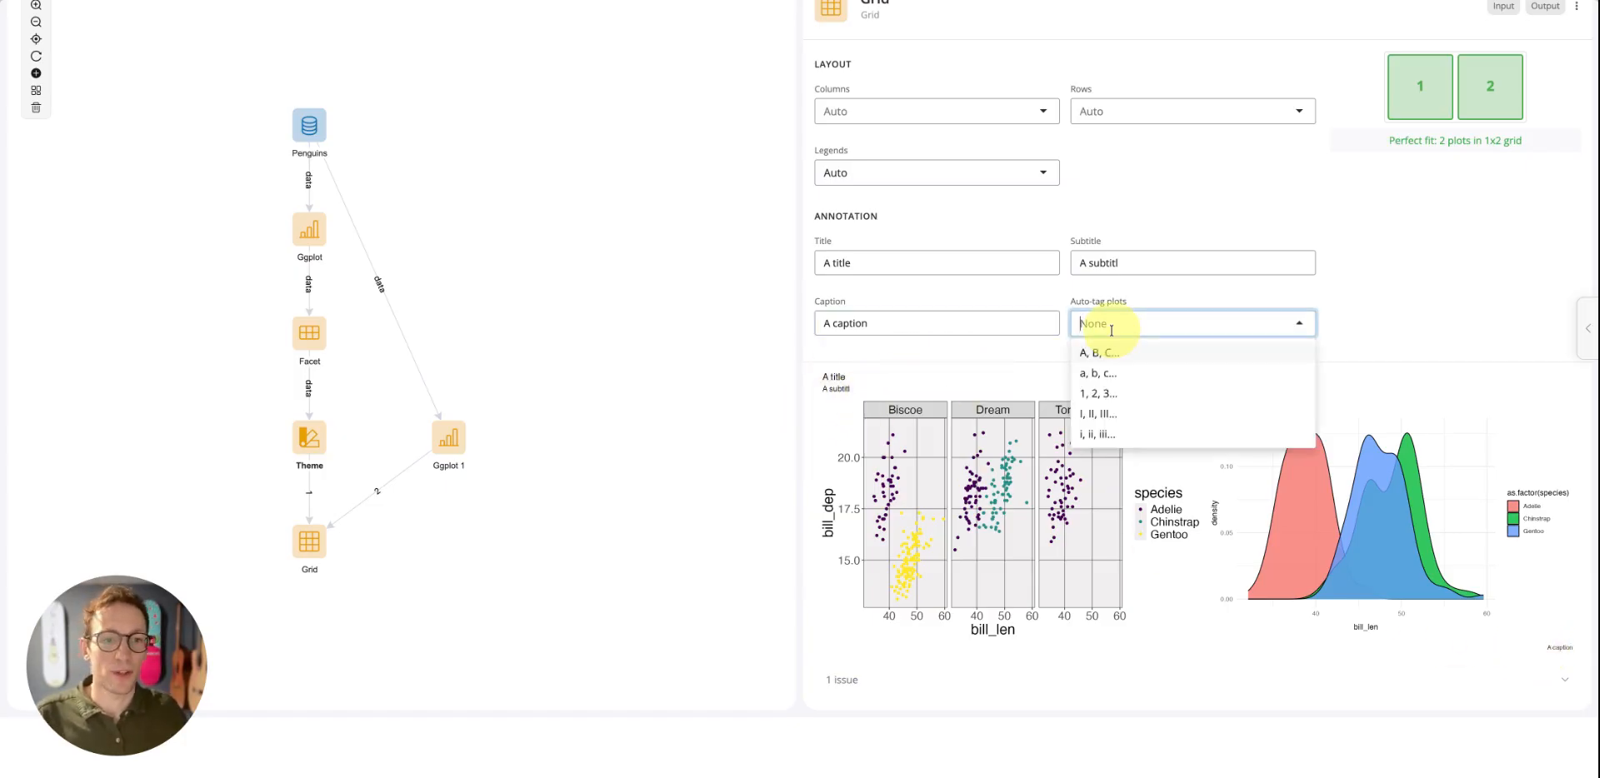
pyautogui.click(1097, 432)
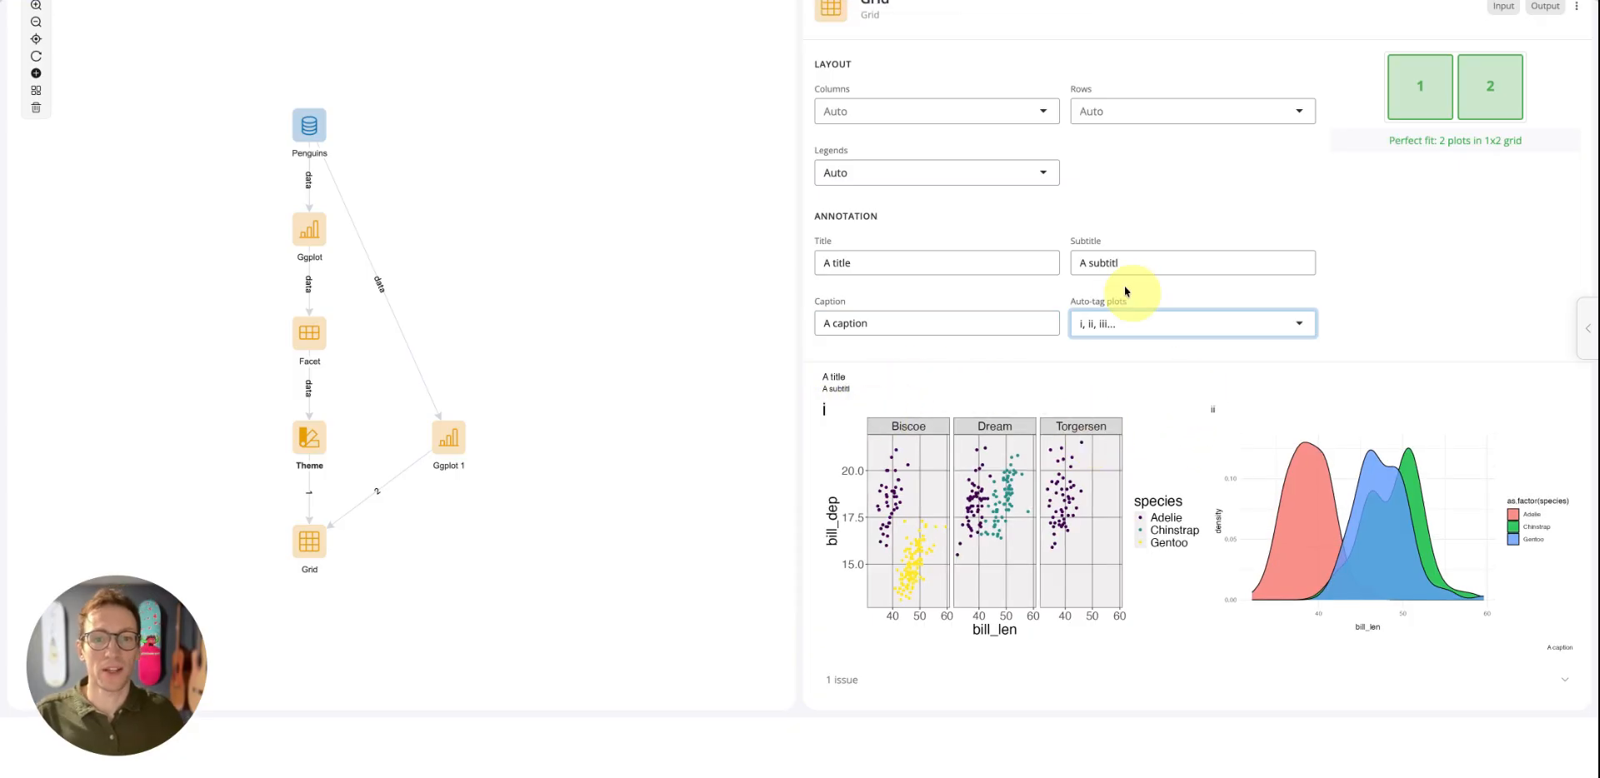
# Try the Collect option for the grid's legends, and set the legends back to Auto
pyautogui.scroll(1, 1222, 214)
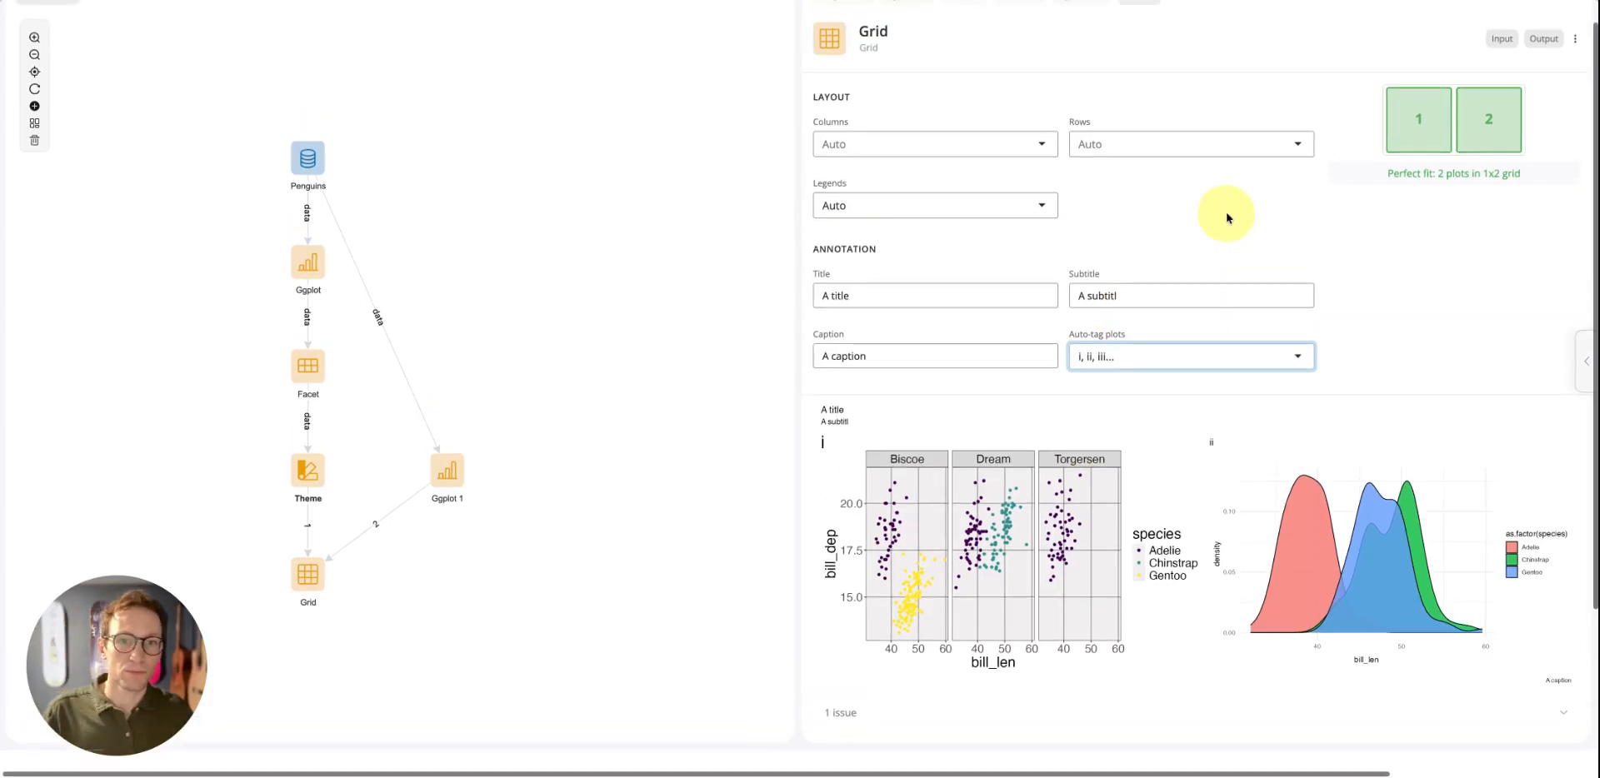
pyautogui.click(1032, 208)
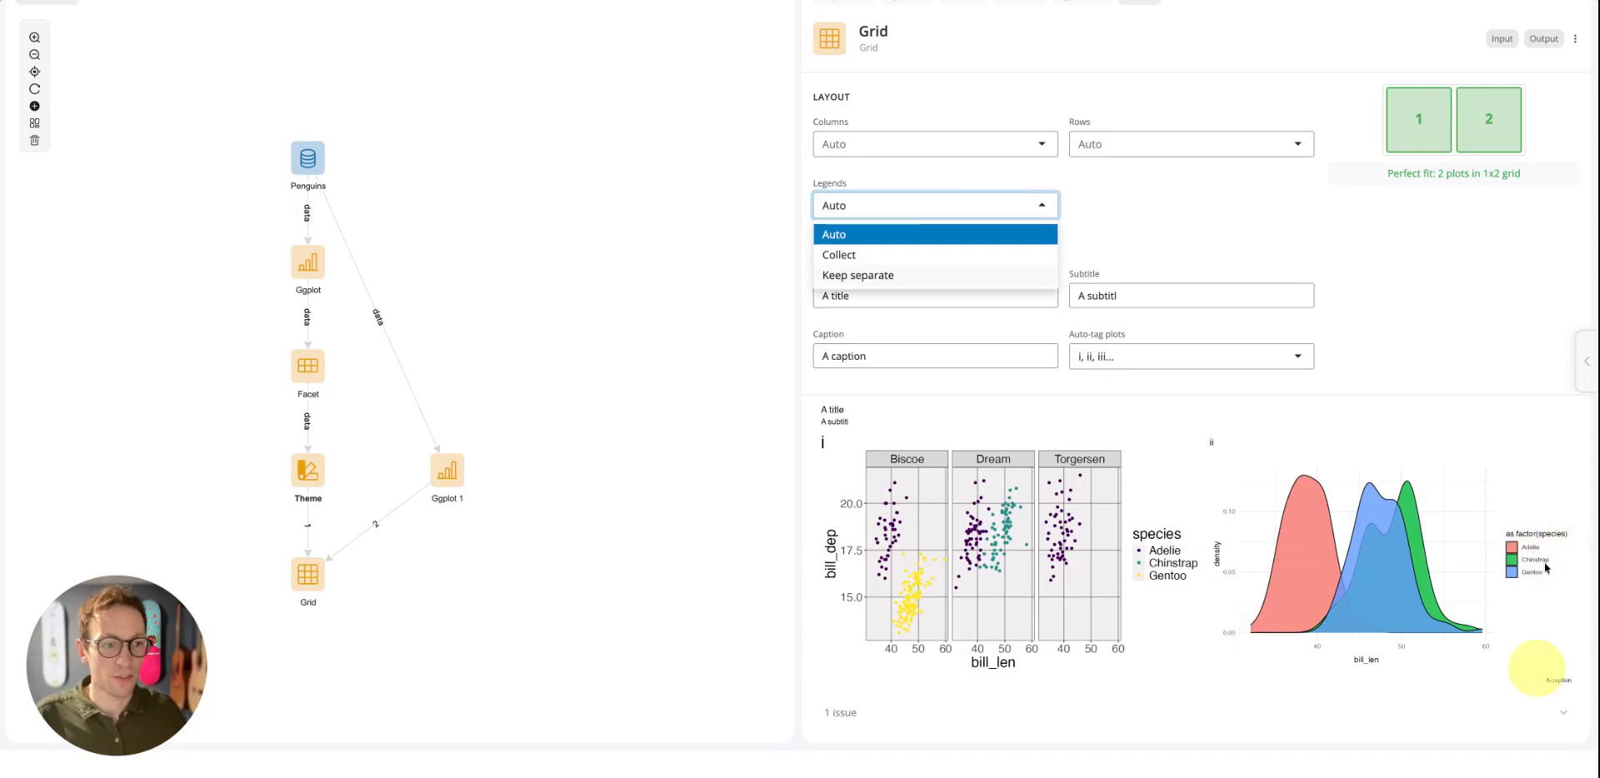
pyautogui.click(846, 255)
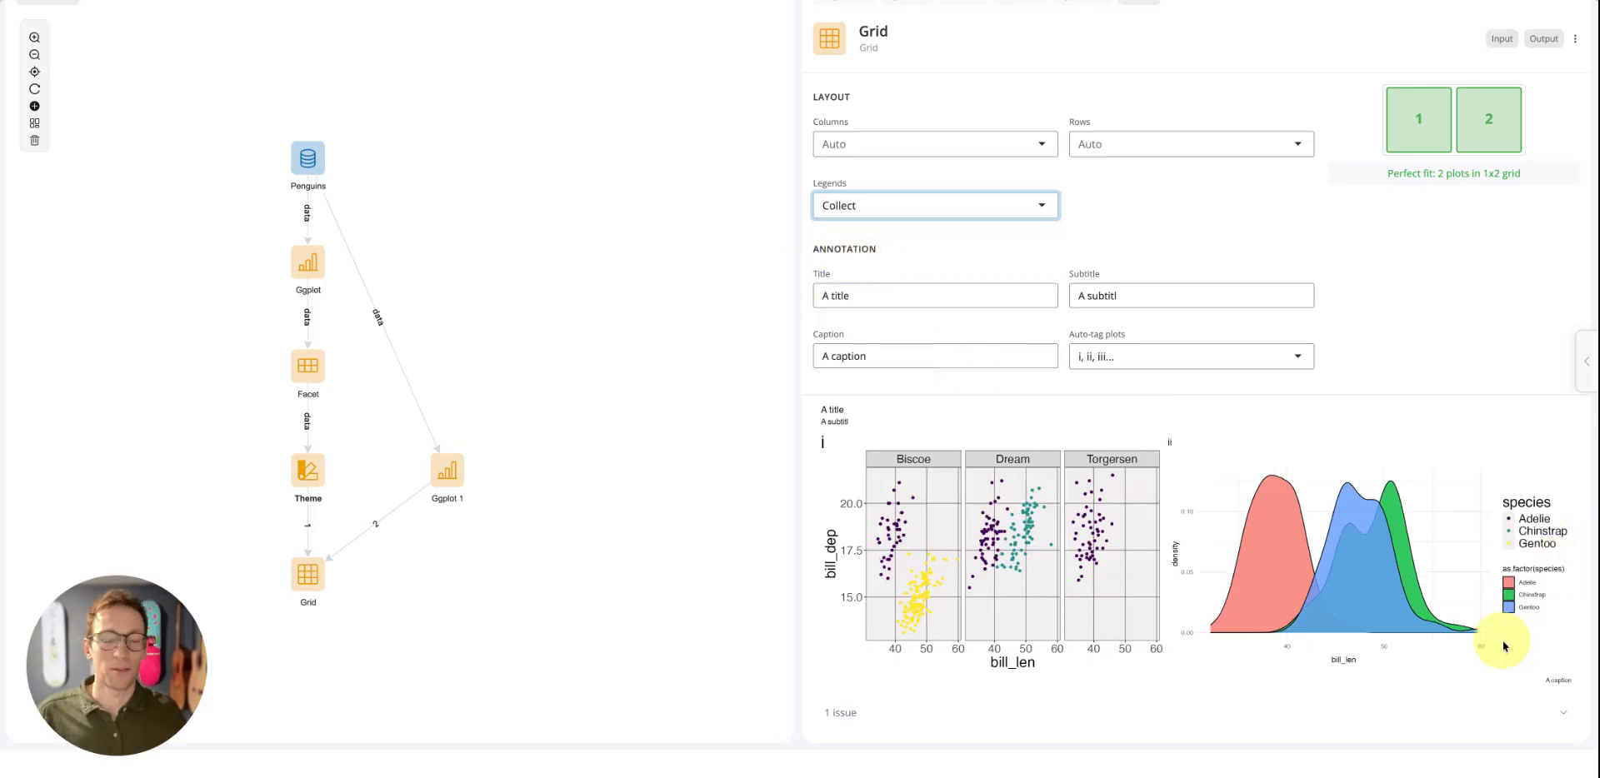
pyautogui.click(921, 208)
pyautogui.click(924, 228)
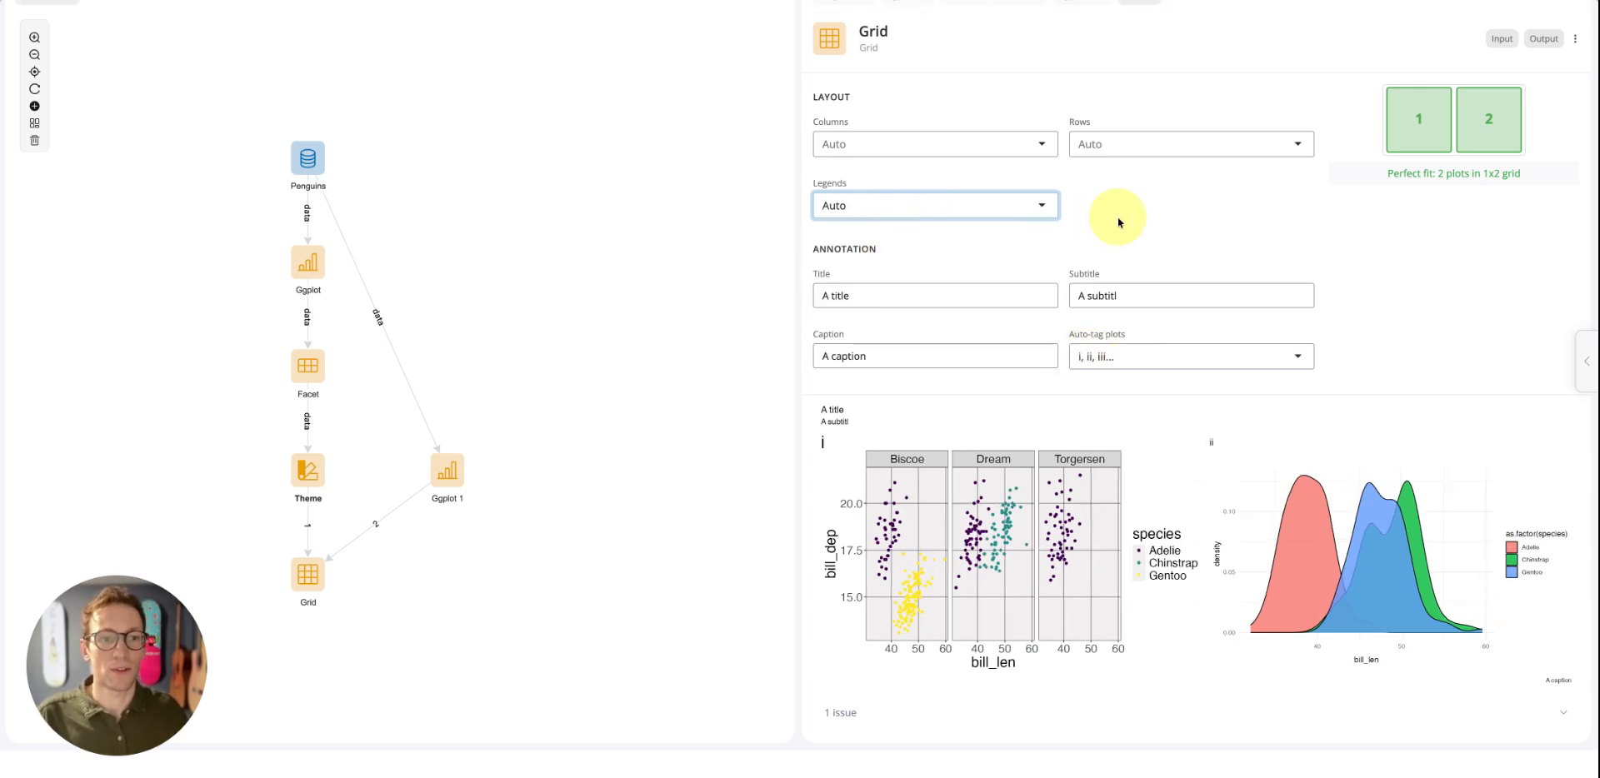